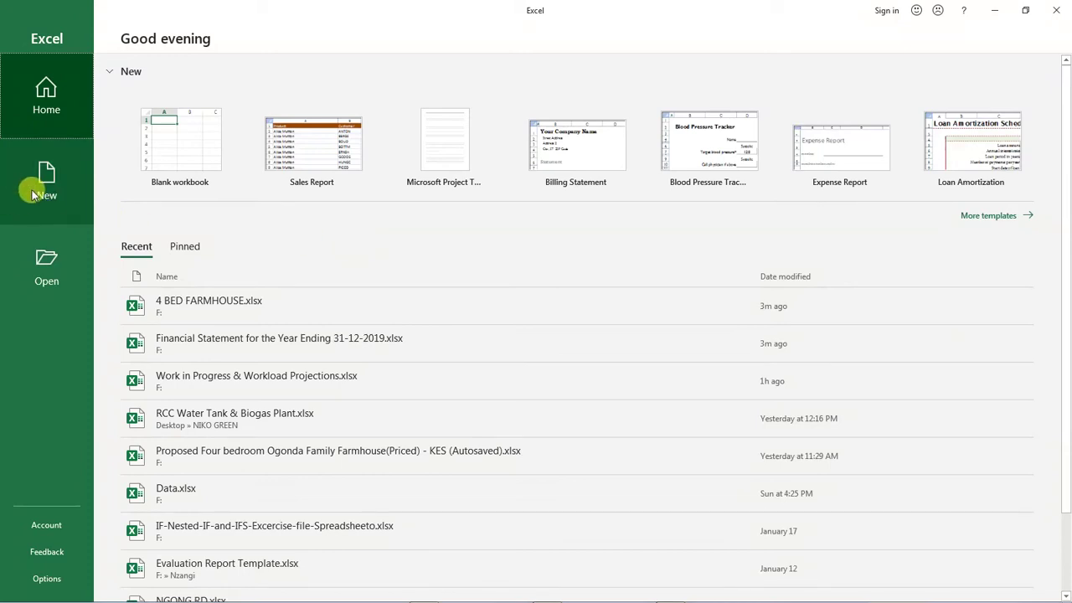
Open the recent workbook 4 BED FARMHOUSE.xlsx after viewing the page of new-workbook templates
{"action": "left_click", "coordinate": [37, 186]}
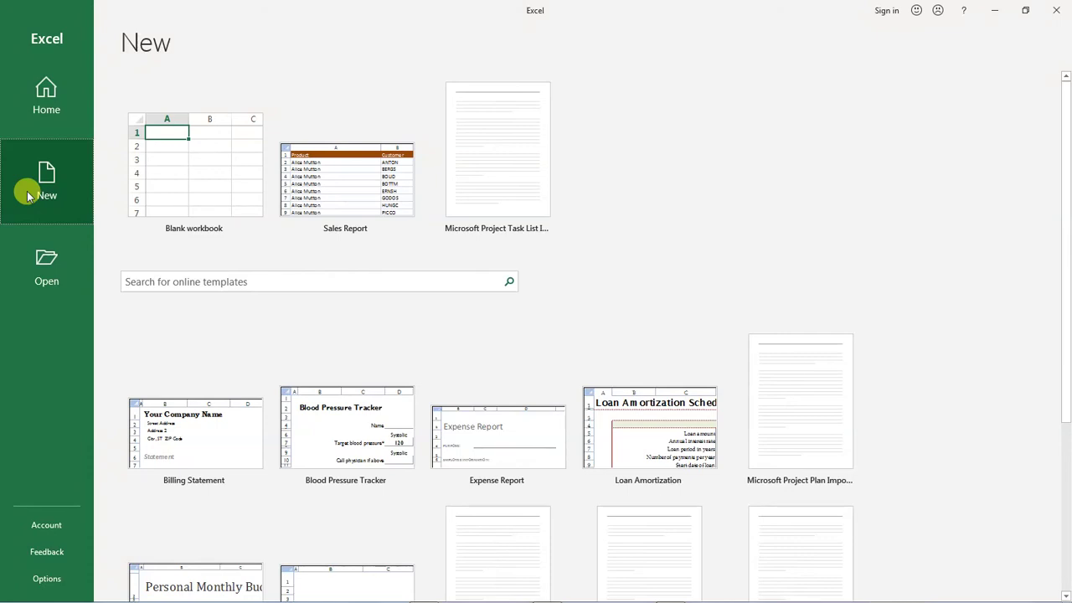
{"action": "left_click", "coordinate": [38, 266]}
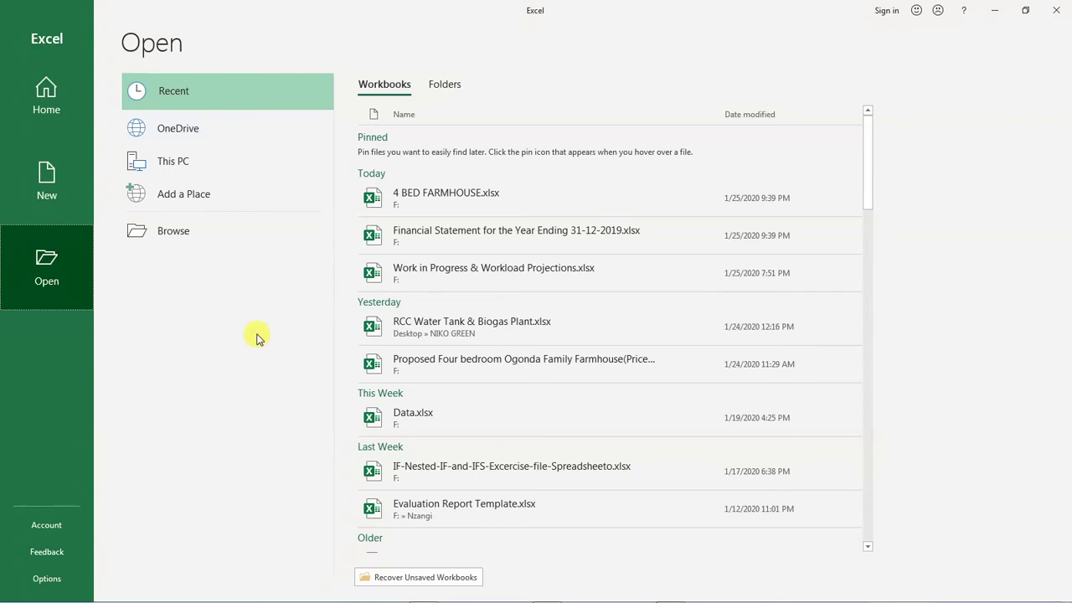
{"action": "left_click", "coordinate": [408, 195]}
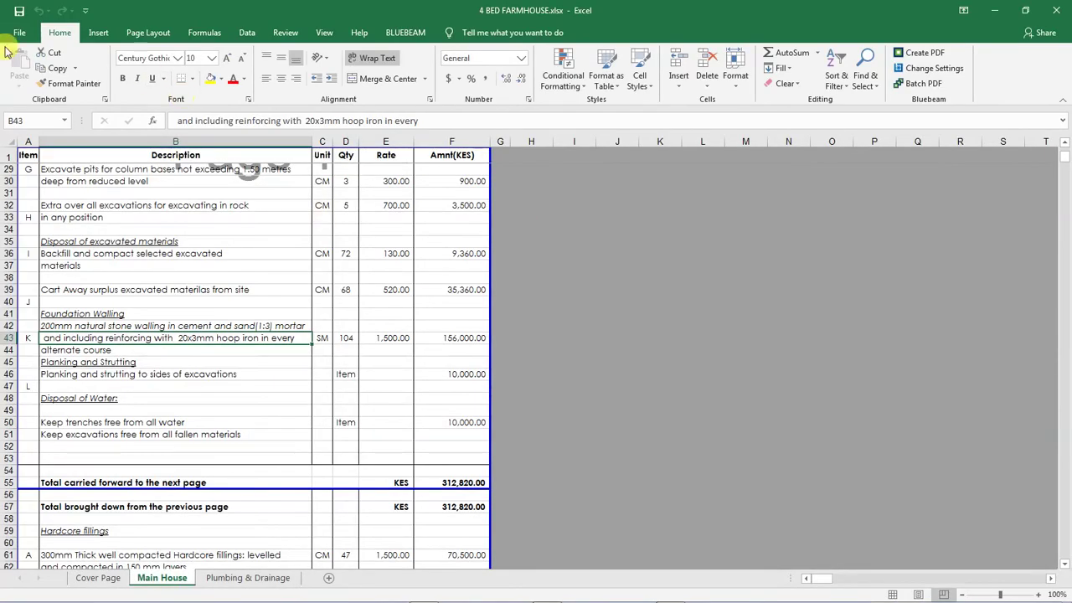
Look through the available workbook templates and create a new blank workbook
{"action": "left_click", "coordinate": [19, 32]}
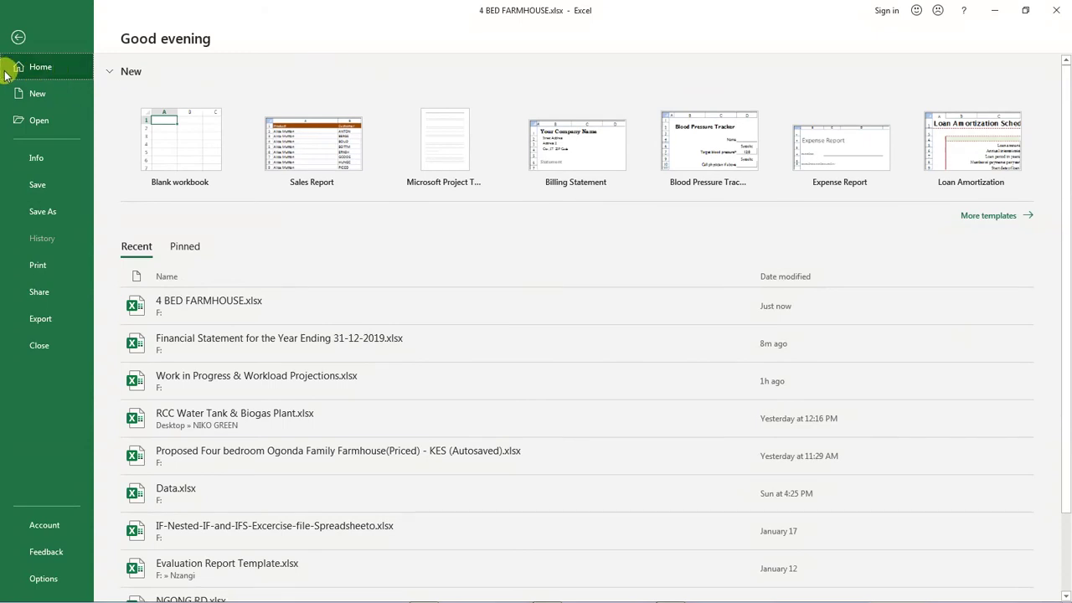
{"action": "left_click", "coordinate": [982, 222]}
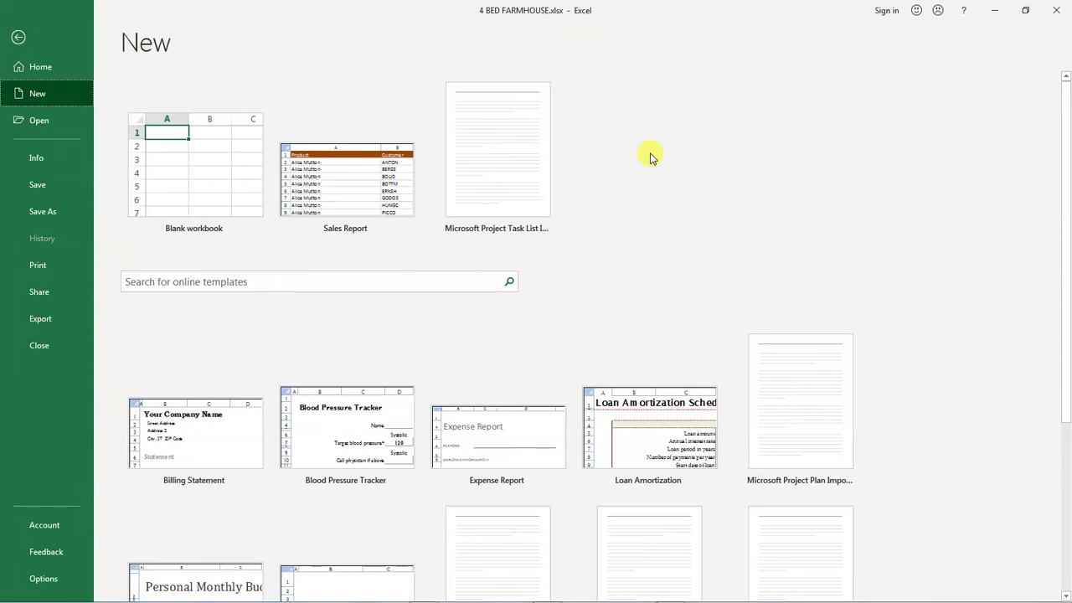
{"action": "scroll", "coordinate": [652, 158], "scroll_direction": "down", "scroll_amount": 1}
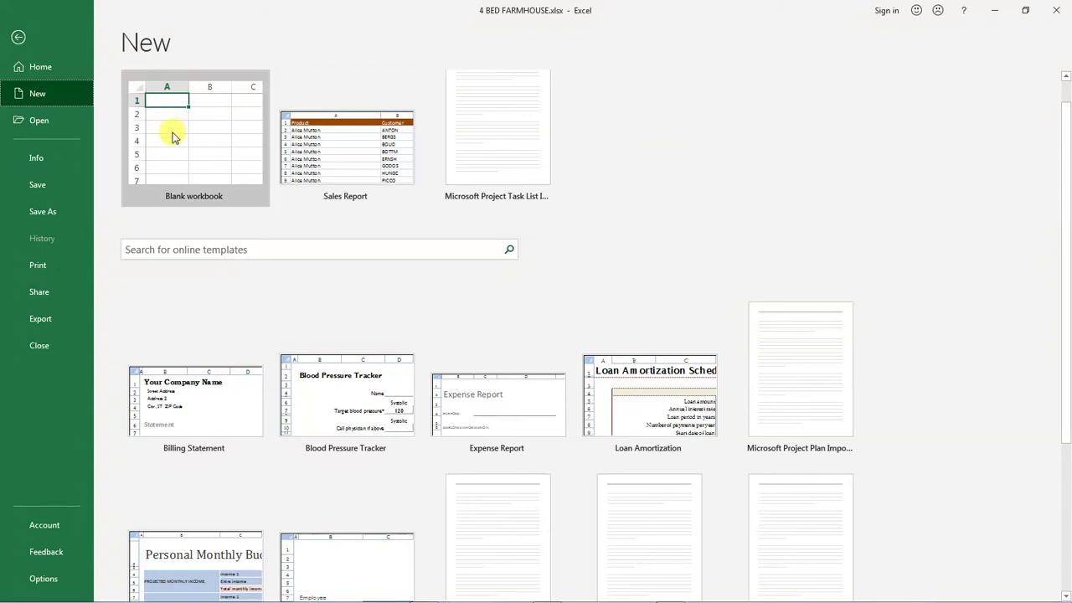
{"action": "left_click", "coordinate": [182, 151]}
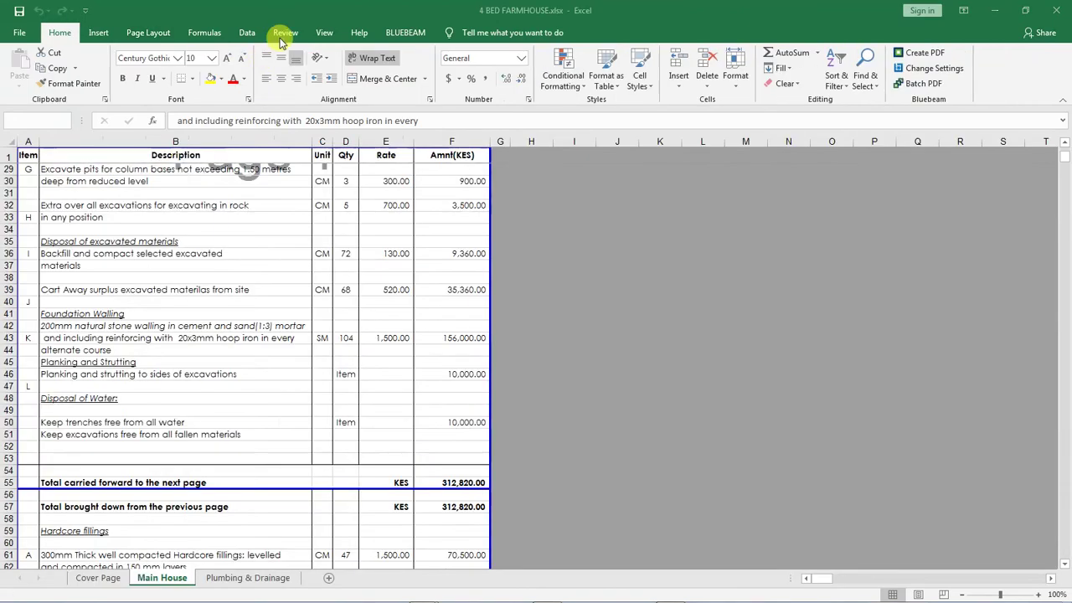
{"action": "left_click", "coordinate": [247, 31]}
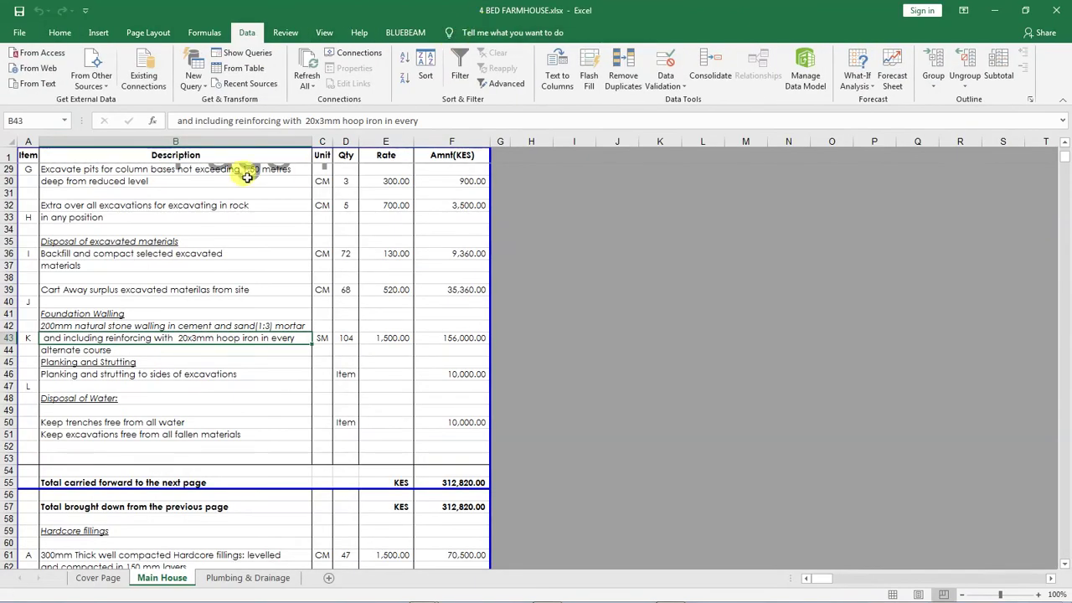
{"action": "left_click", "coordinate": [19, 32]}
{"action": "left_click", "coordinate": [192, 134]}
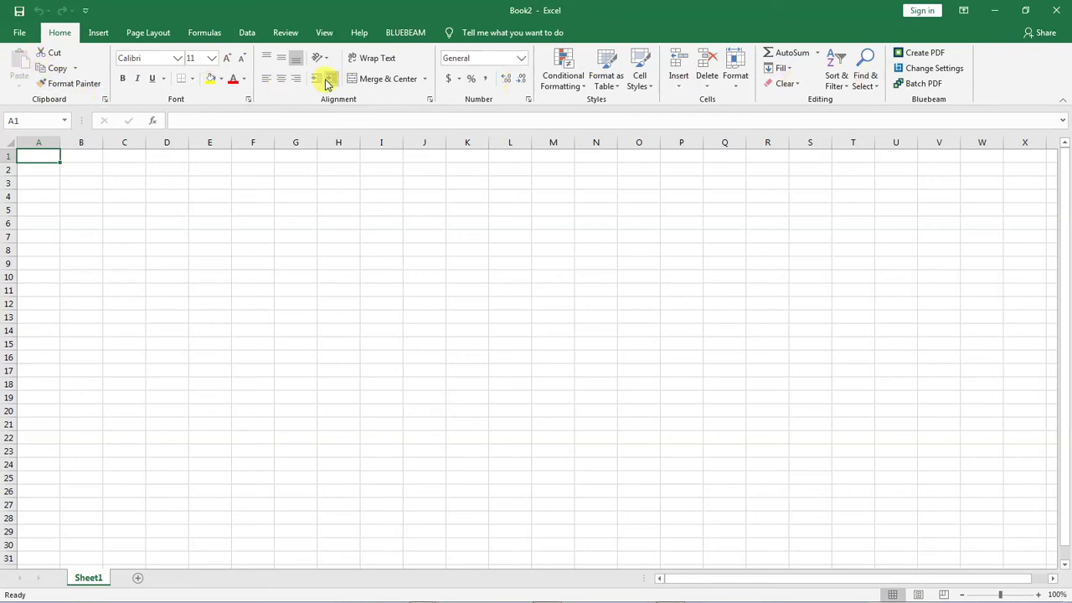
Examine the worksheet view options and the number, alignment, font, border, fill and protection settings in Format Cells for cell A1
{"action": "left_click", "coordinate": [328, 34]}
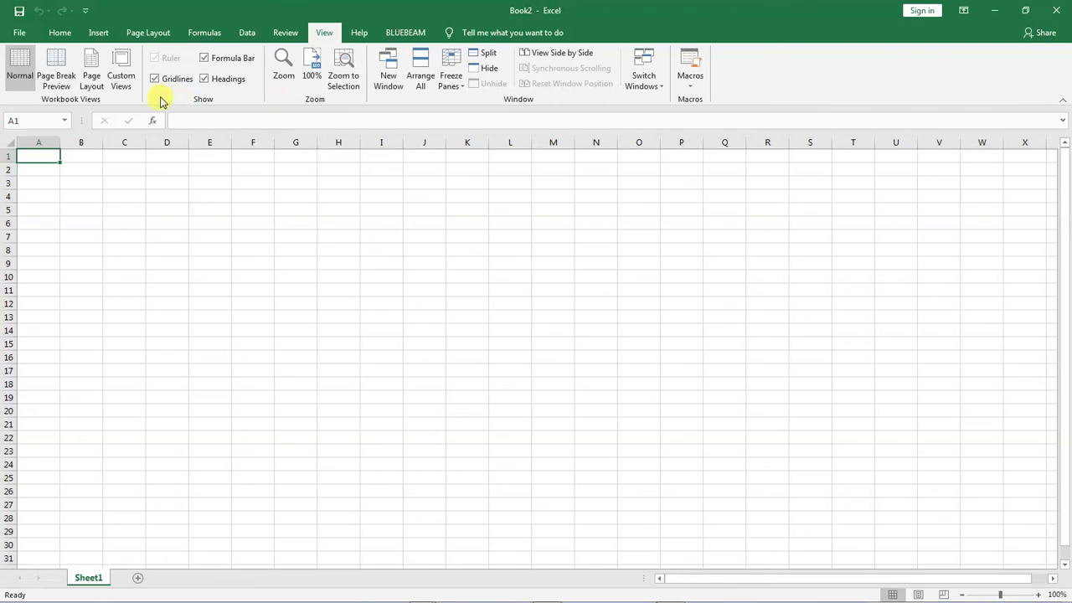
{"action": "left_click", "coordinate": [58, 32]}
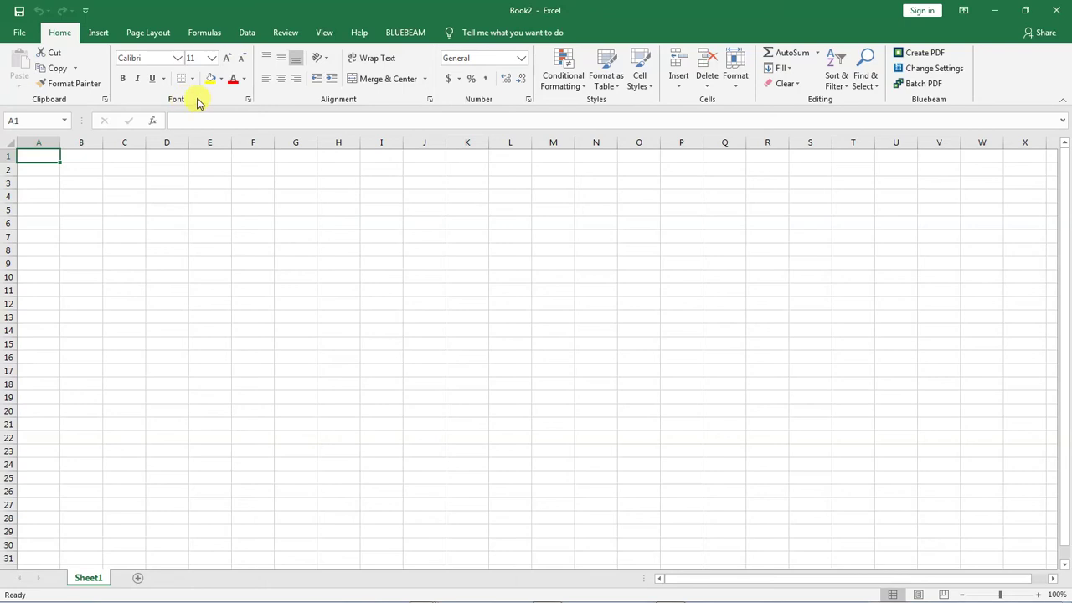
{"action": "left_click", "coordinate": [248, 100]}
{"action": "left_click_drag", "start_coordinate": [400, 243], "coordinate": [514, 132]}
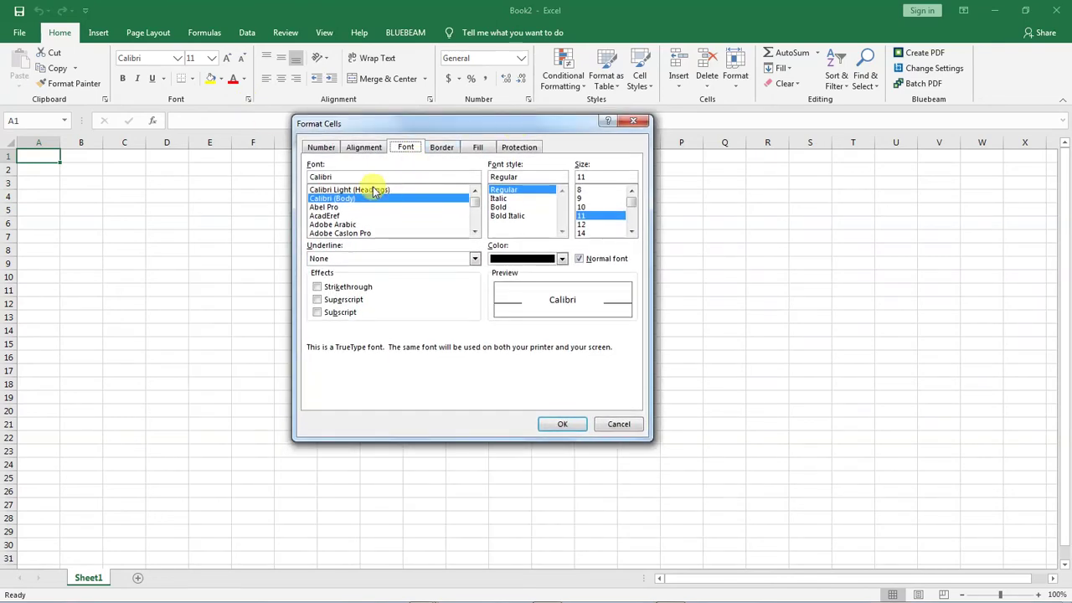
{"action": "left_click", "coordinate": [320, 148]}
{"action": "left_click", "coordinate": [364, 147]}
{"action": "left_click", "coordinate": [406, 149]}
{"action": "left_click", "coordinate": [442, 147]}
{"action": "left_click", "coordinate": [477, 147]}
{"action": "left_click", "coordinate": [521, 148]}
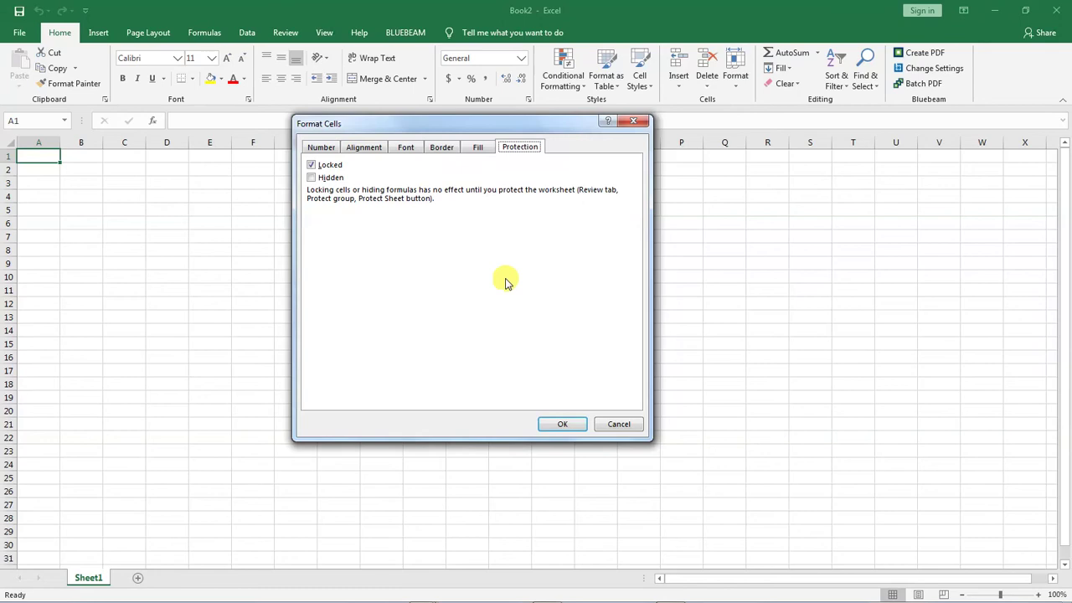
{"action": "left_click", "coordinate": [559, 424]}
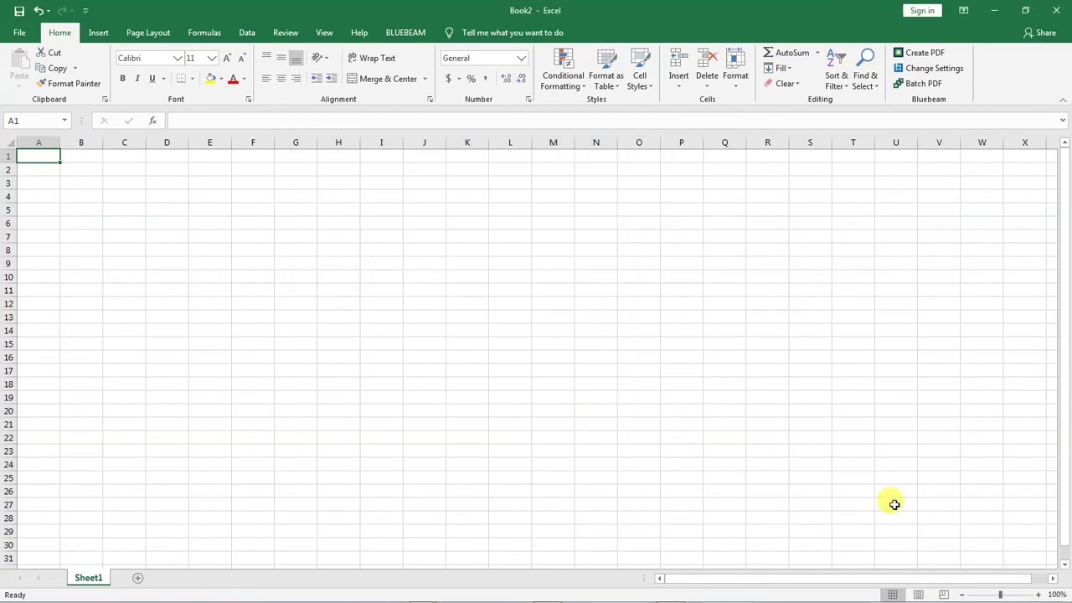
Zoom Sheet1 in to 190%
{"action": "left_click", "coordinate": [1038, 594]}
{"action": "left_click", "coordinate": [1038, 595]}
{"action": "left_click", "coordinate": [1038, 595]}
{"action": "left_click", "coordinate": [1038, 595]}
{"action": "left_click", "coordinate": [1038, 595]}
{"action": "left_click", "coordinate": [1038, 595]}
{"action": "left_click", "coordinate": [1038, 595]}
{"action": "left_click", "coordinate": [1038, 595]}
{"action": "left_click", "coordinate": [1038, 595]}
{"action": "left_click", "coordinate": [1038, 595]}
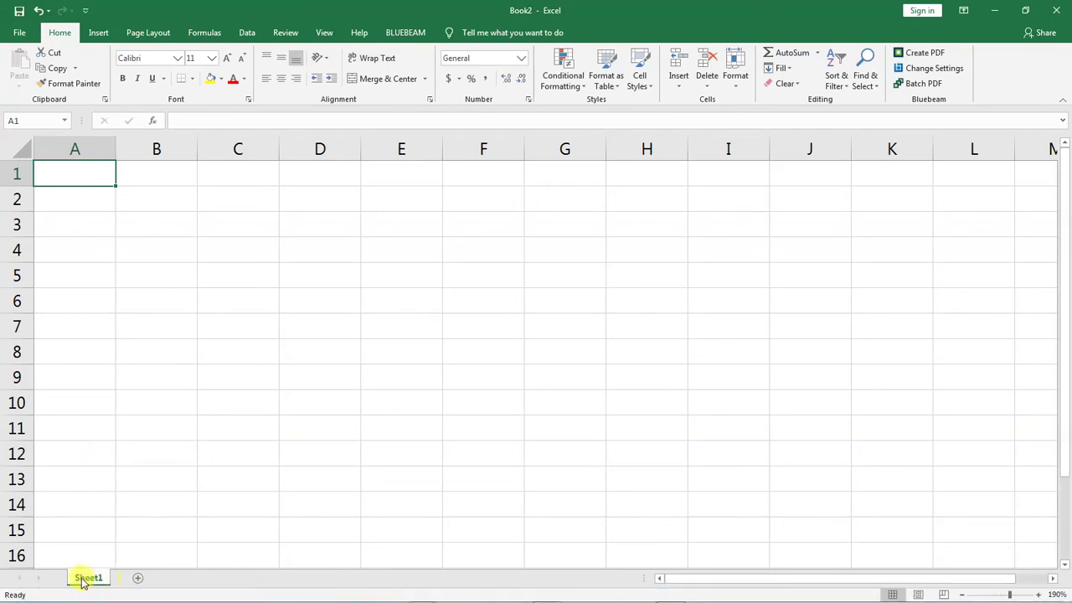
Add two new worksheets, Sheet2 and Sheet3, and return to Sheet1
{"action": "left_click", "coordinate": [135, 578]}
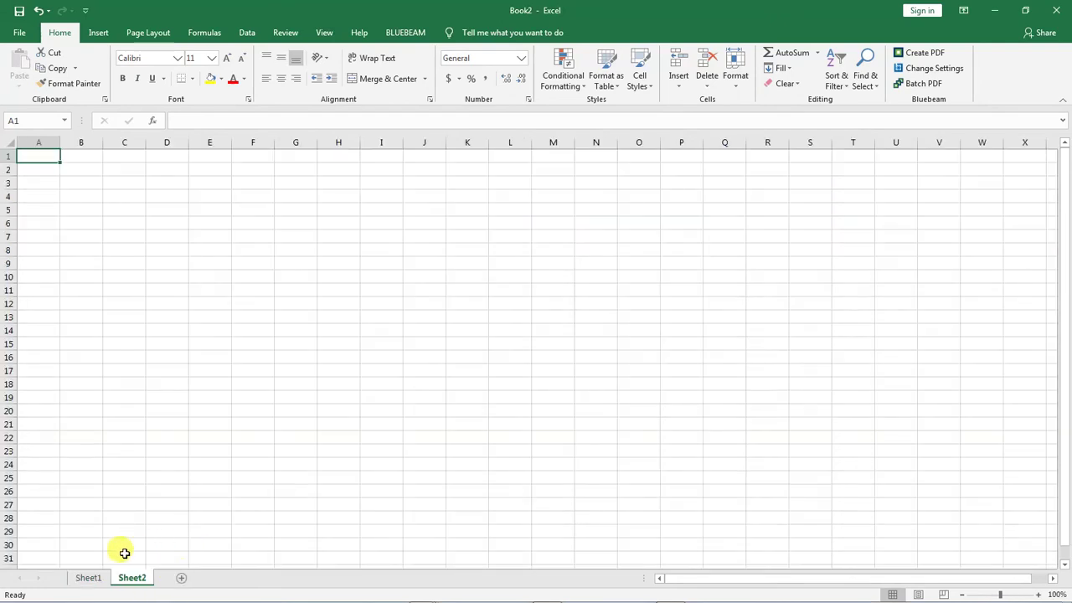
{"action": "left_click", "coordinate": [180, 579]}
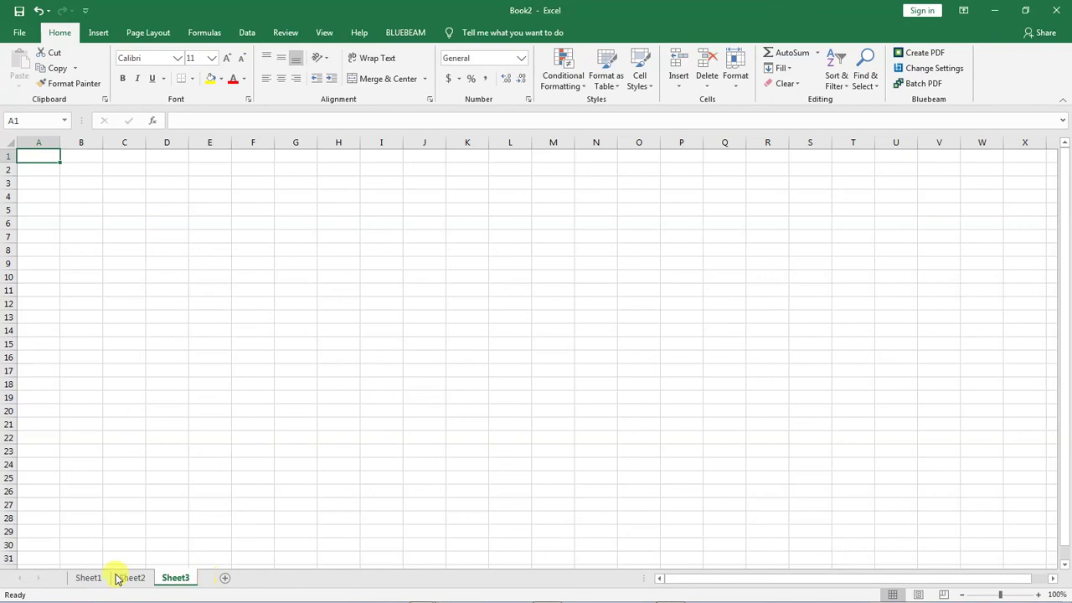
{"action": "left_click", "coordinate": [88, 578]}
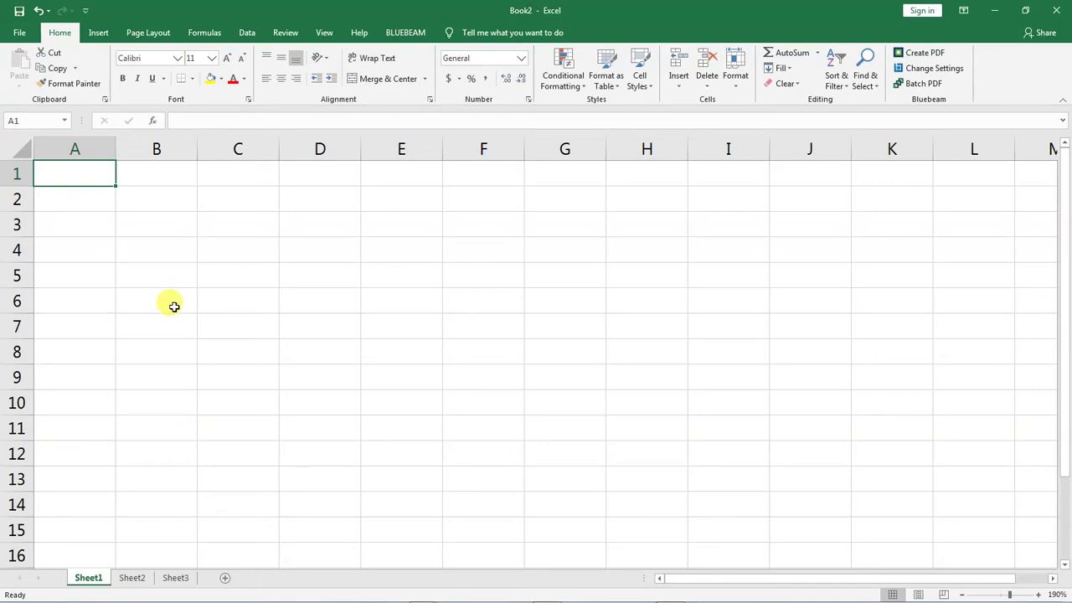
Select entire rows 1 through 5 one at a time on Sheet1
{"action": "left_click", "coordinate": [18, 173]}
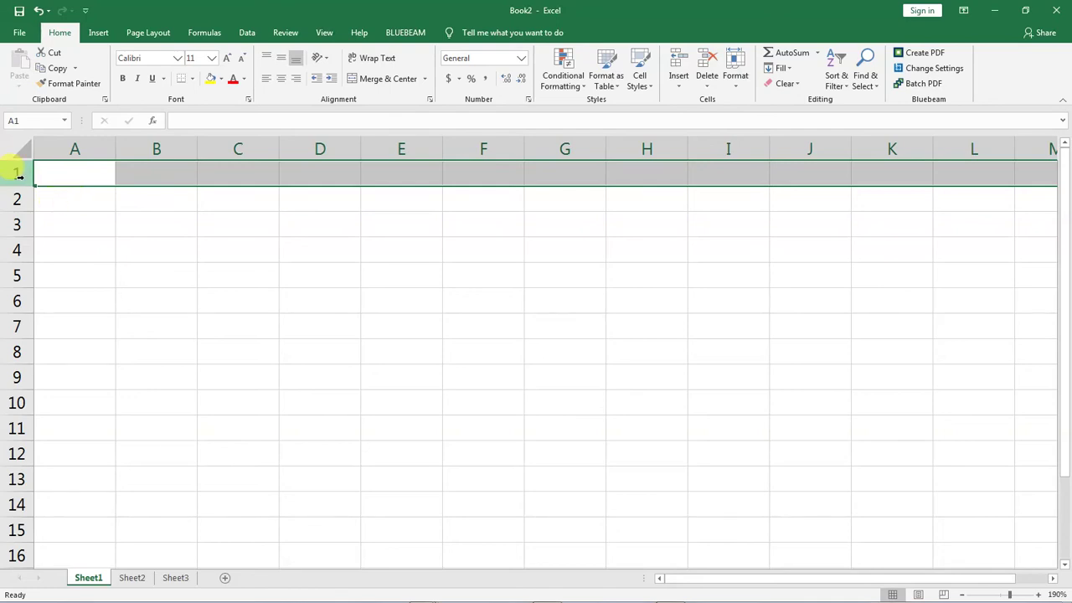
{"action": "left_click", "coordinate": [82, 210]}
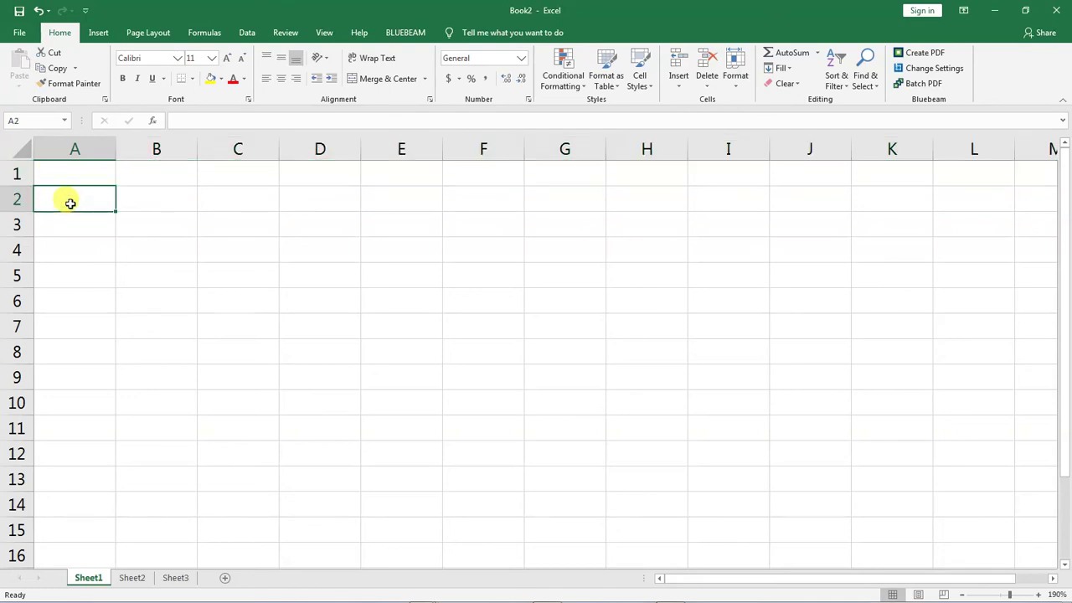
{"action": "left_click", "coordinate": [17, 174]}
{"action": "left_click", "coordinate": [18, 200]}
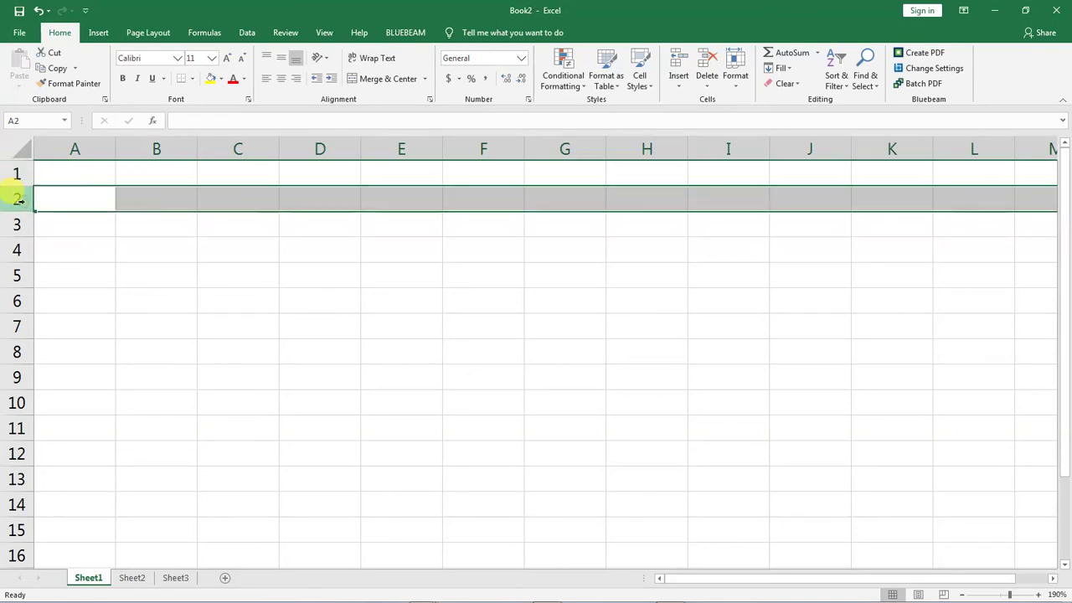
{"action": "left_click", "coordinate": [16, 224]}
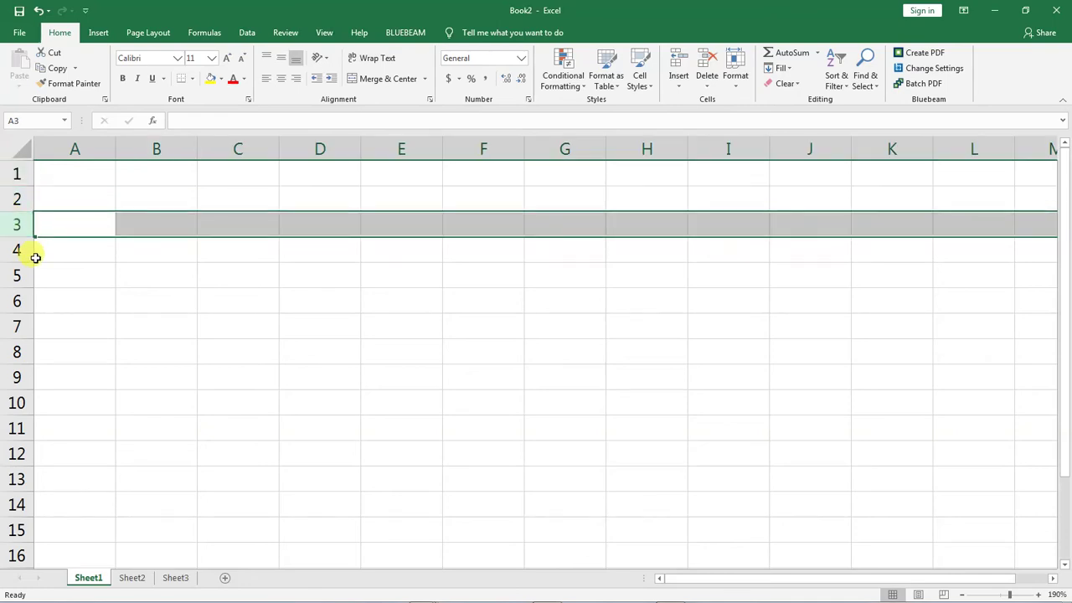
{"action": "left_click", "coordinate": [17, 249]}
{"action": "left_click", "coordinate": [18, 275]}
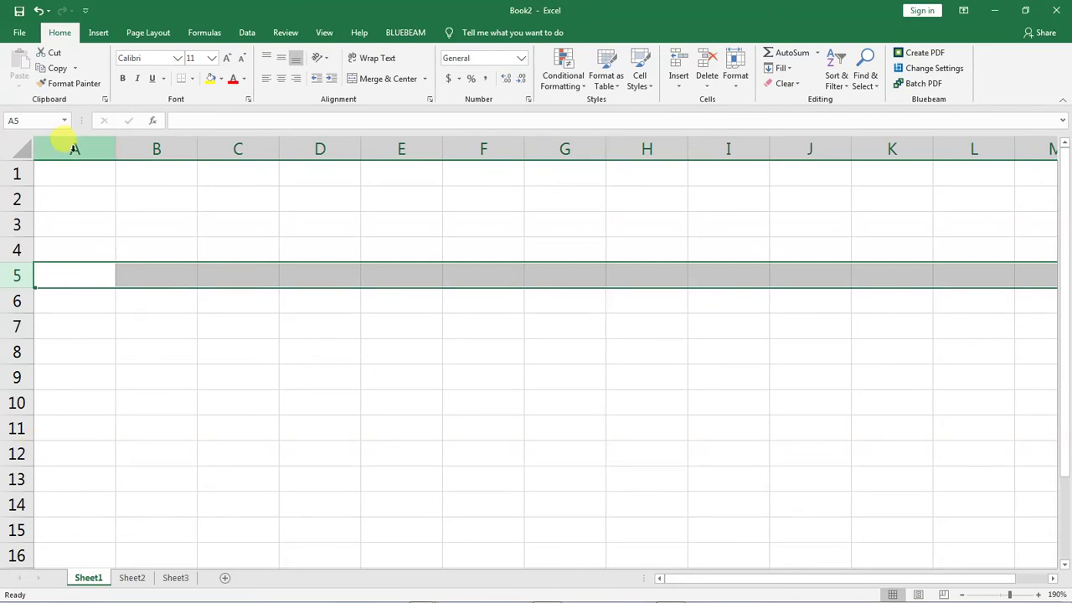
Select entire columns A, B, C and D one at a time
{"action": "left_click", "coordinate": [75, 148]}
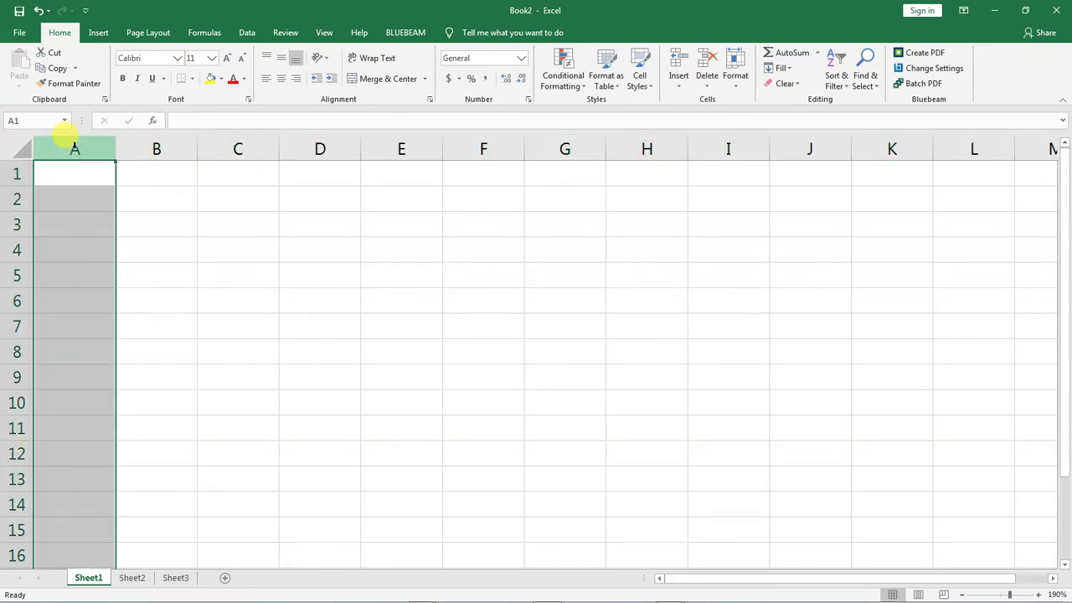
{"action": "left_click", "coordinate": [155, 148]}
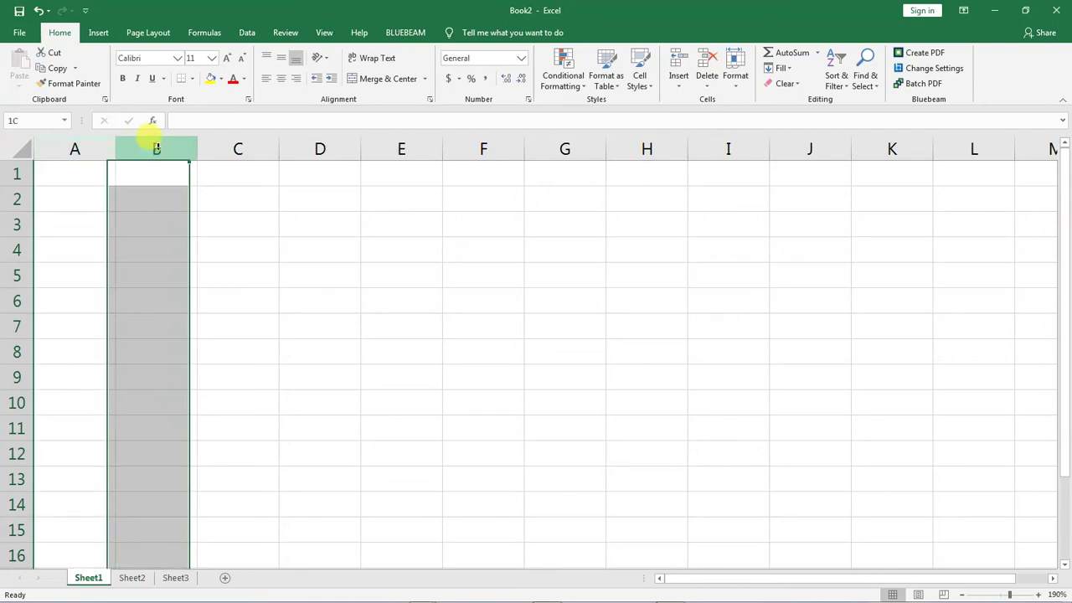
{"action": "left_click", "coordinate": [251, 147]}
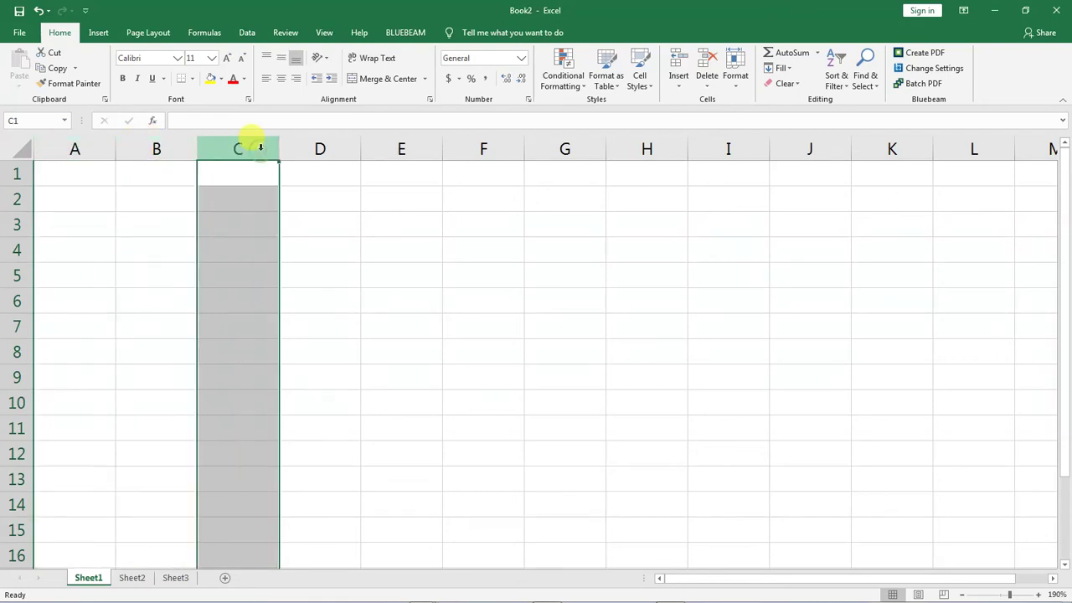
{"action": "left_click", "coordinate": [321, 148]}
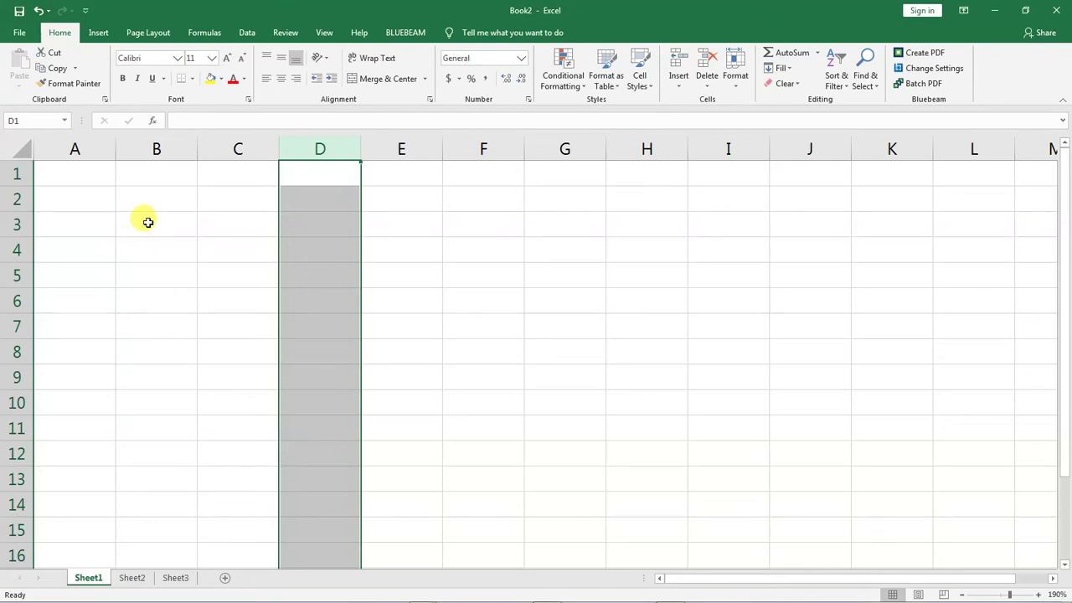
Select cell B3, enter and leave its edit mode without content, and select the single cells D6, E7 and C5
{"action": "left_click", "coordinate": [147, 222]}
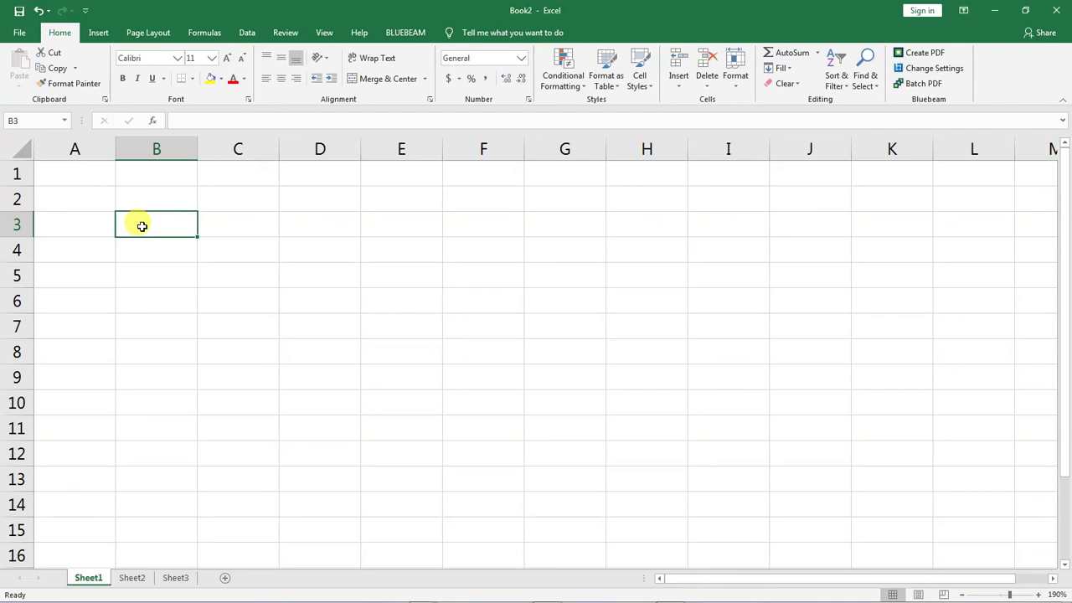
{"action": "double_click", "coordinate": [142, 226]}
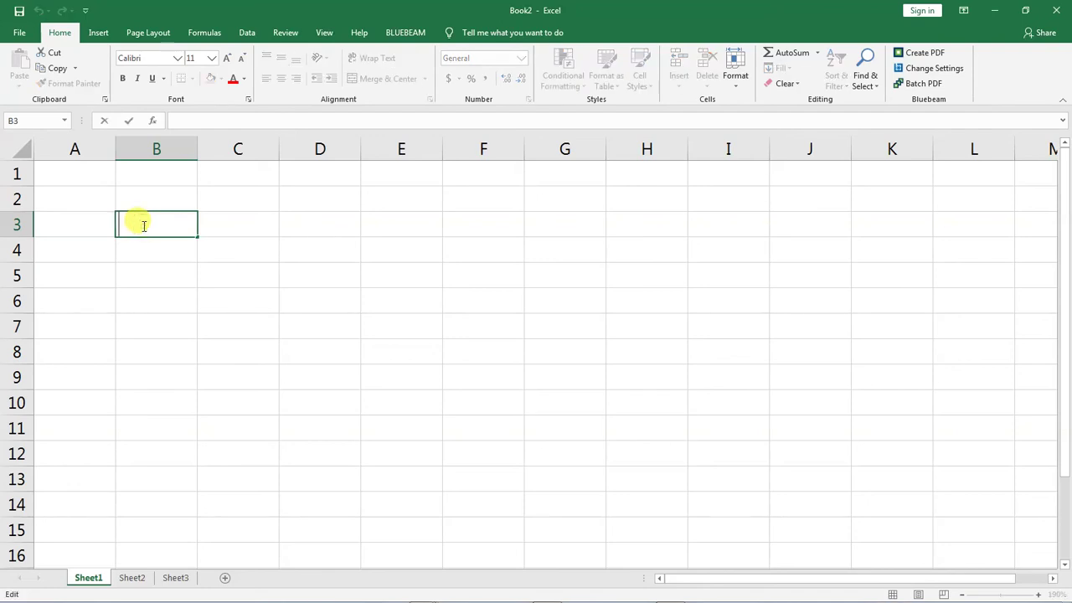
{"action": "key", "text": "Return"}
{"action": "left_click", "coordinate": [146, 223]}
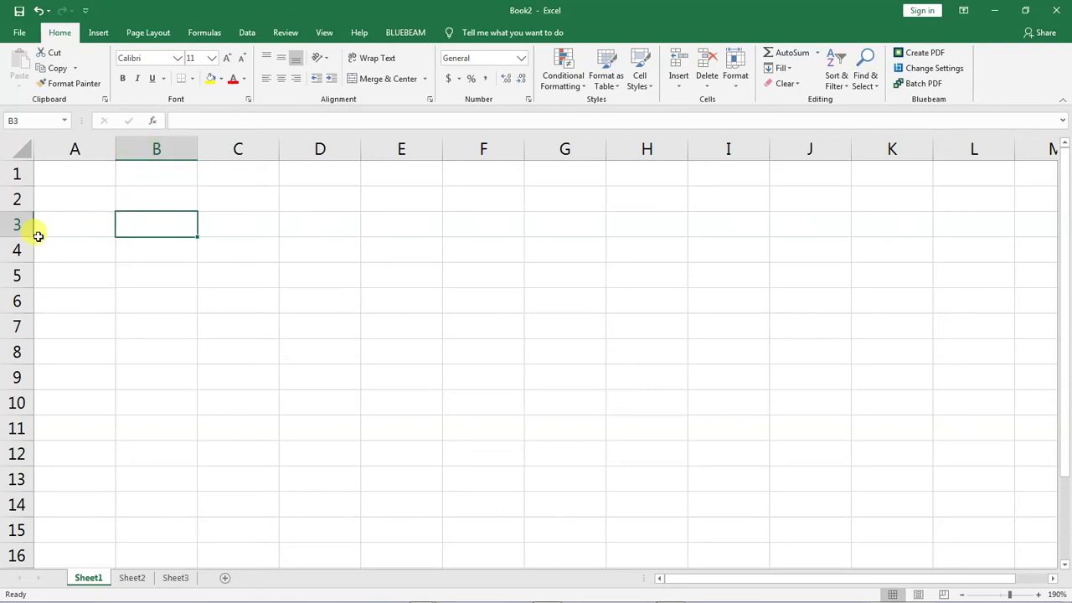
{"action": "left_click", "coordinate": [301, 303]}
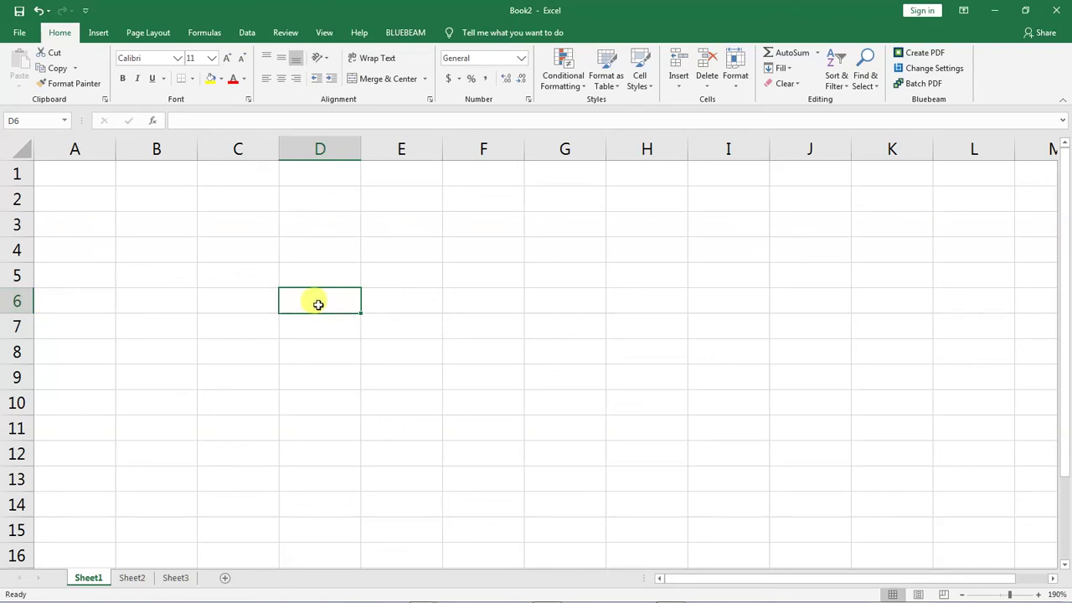
{"action": "left_click", "coordinate": [390, 330]}
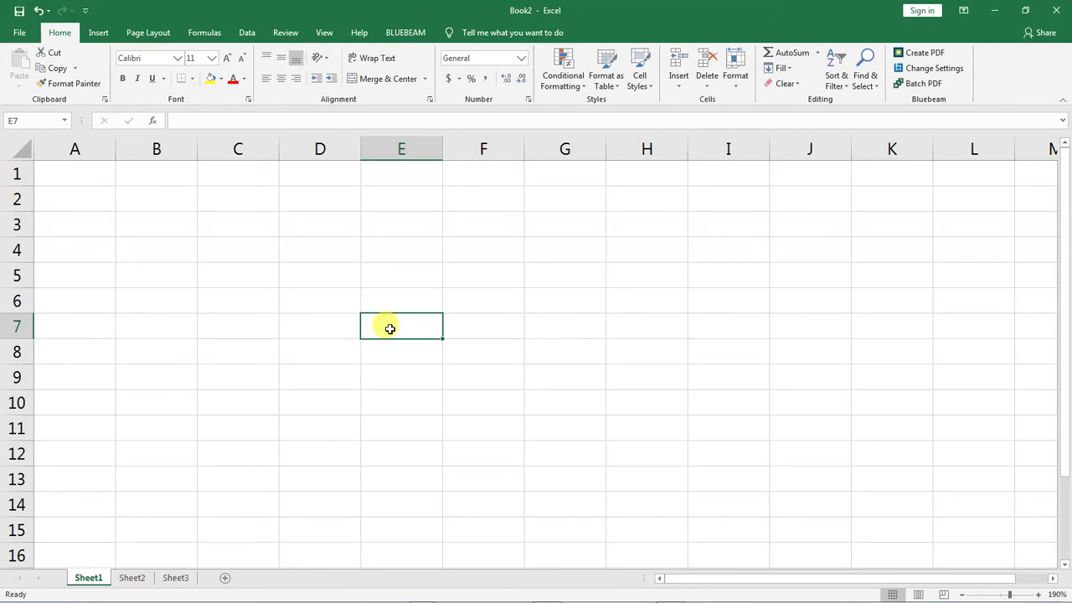
{"action": "left_click", "coordinate": [229, 275]}
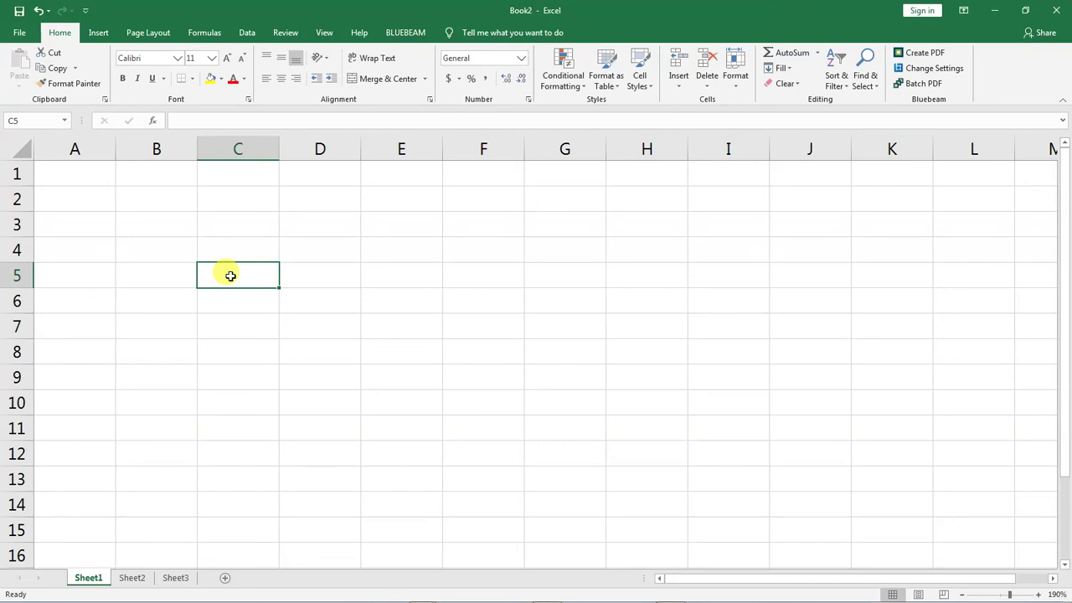
Select blocks of adjacent cells, starting with the range C5:F6 and finishing with the range A2:L13
{"action": "left_click_drag", "start_coordinate": [231, 275], "coordinate": [485, 297]}
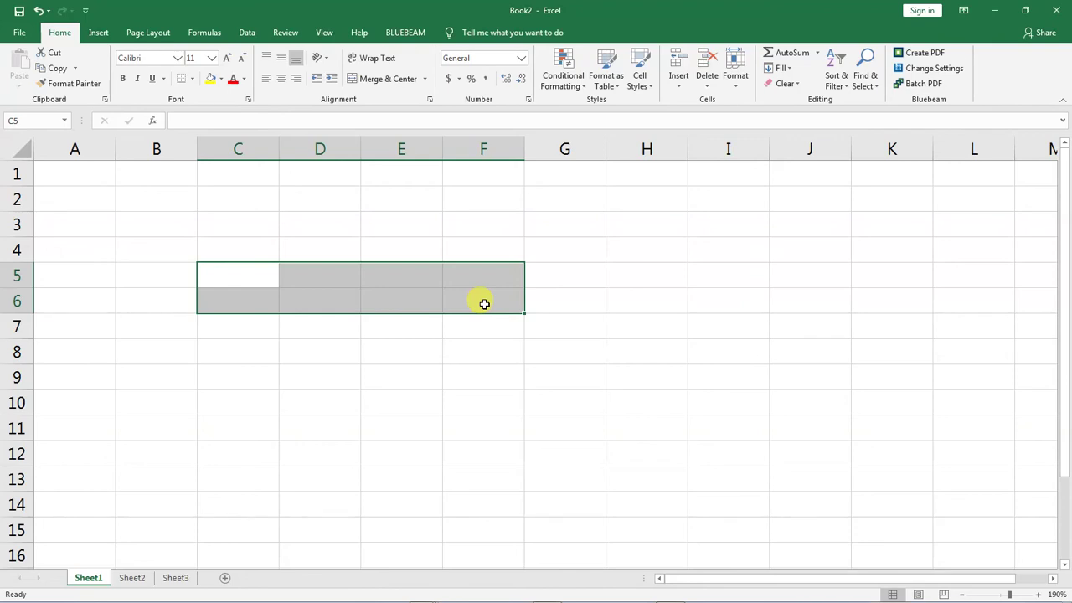
{"action": "left_click_drag", "start_coordinate": [297, 249], "coordinate": [469, 493]}
{"action": "left_click_drag", "start_coordinate": [79, 204], "coordinate": [943, 467]}
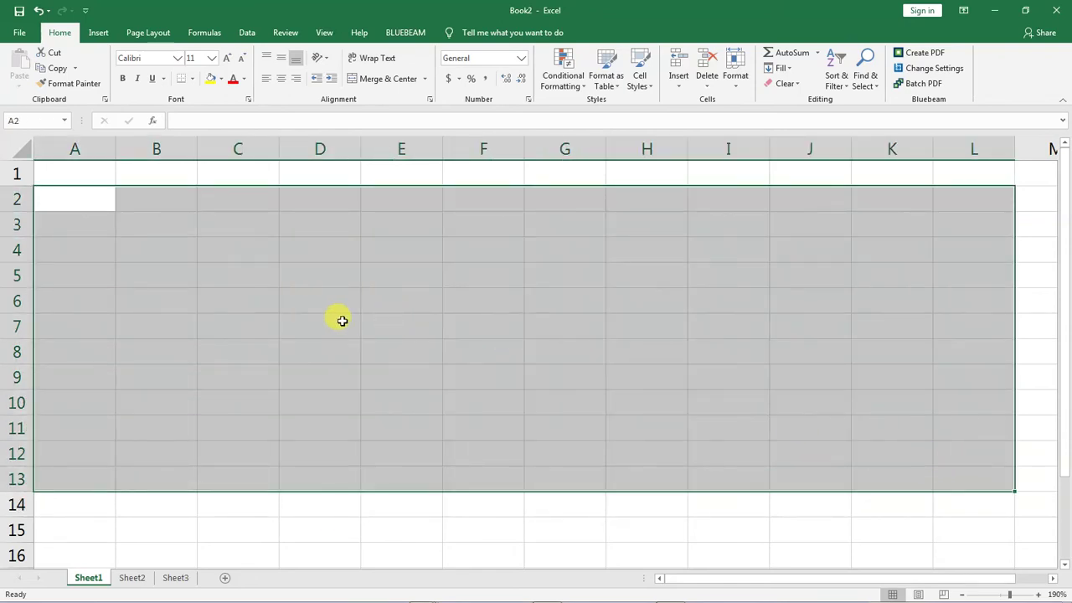
Select the block of adjacent cells from C4 to E7
{"action": "left_click", "coordinate": [247, 251]}
{"action": "left_click_drag", "start_coordinate": [248, 248], "coordinate": [420, 315]}
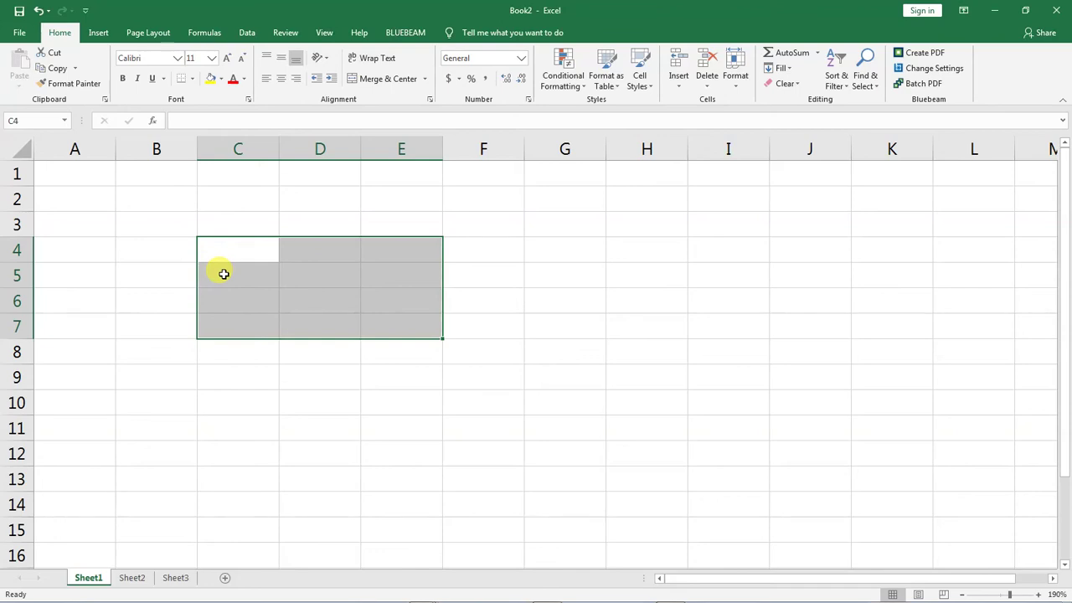
{"action": "left_click", "coordinate": [407, 324]}
{"action": "left_click_drag", "start_coordinate": [231, 246], "coordinate": [422, 320]}
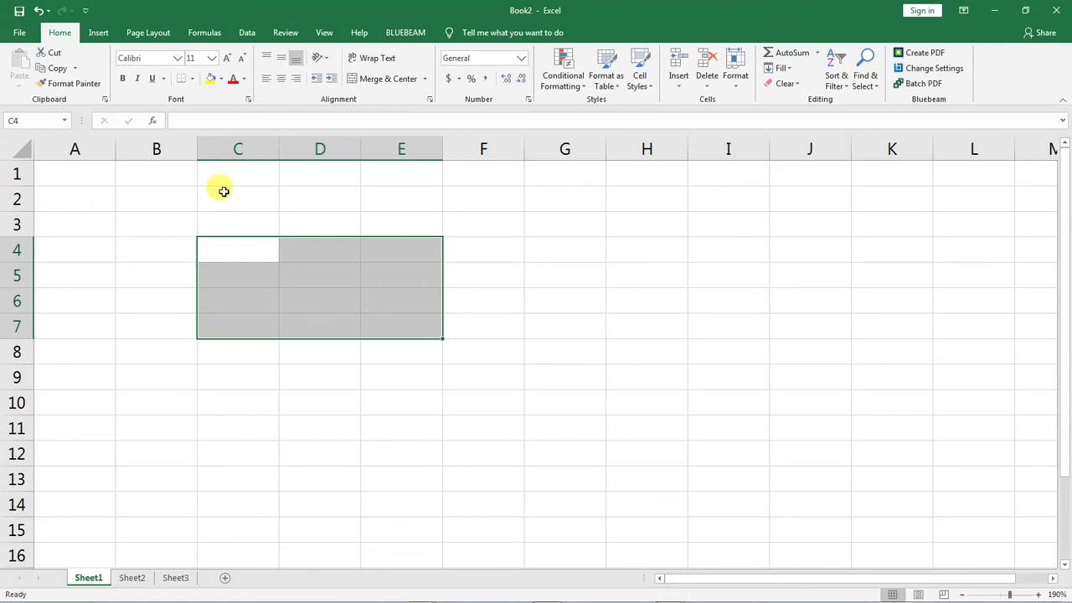
Write the range reference C4:E7 as text in cell C4 through the formula bar
{"action": "left_click", "coordinate": [188, 120]}
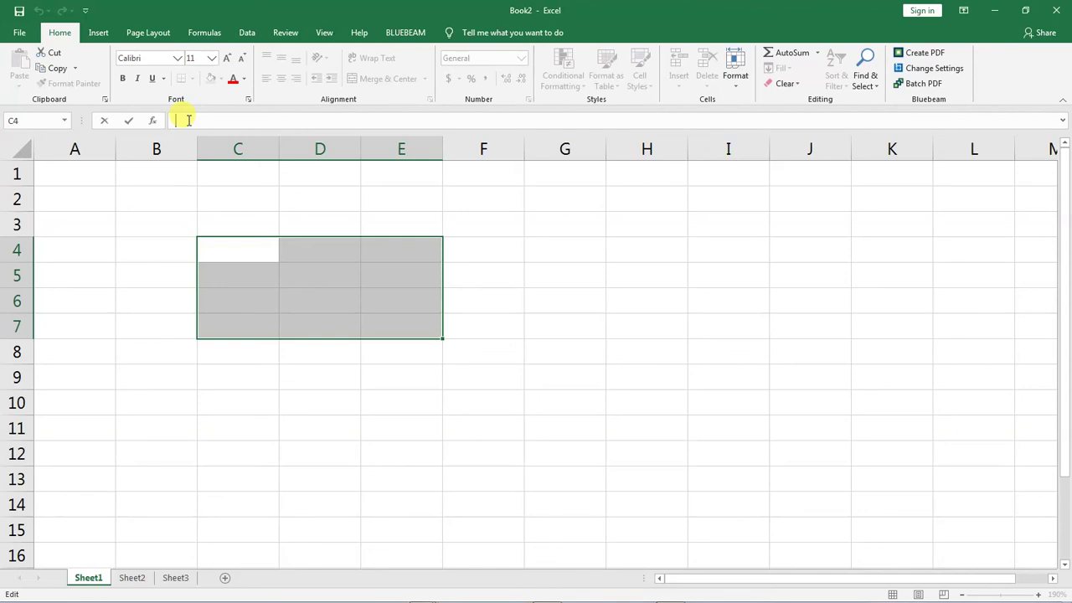
{"action": "type", "text": "E"}
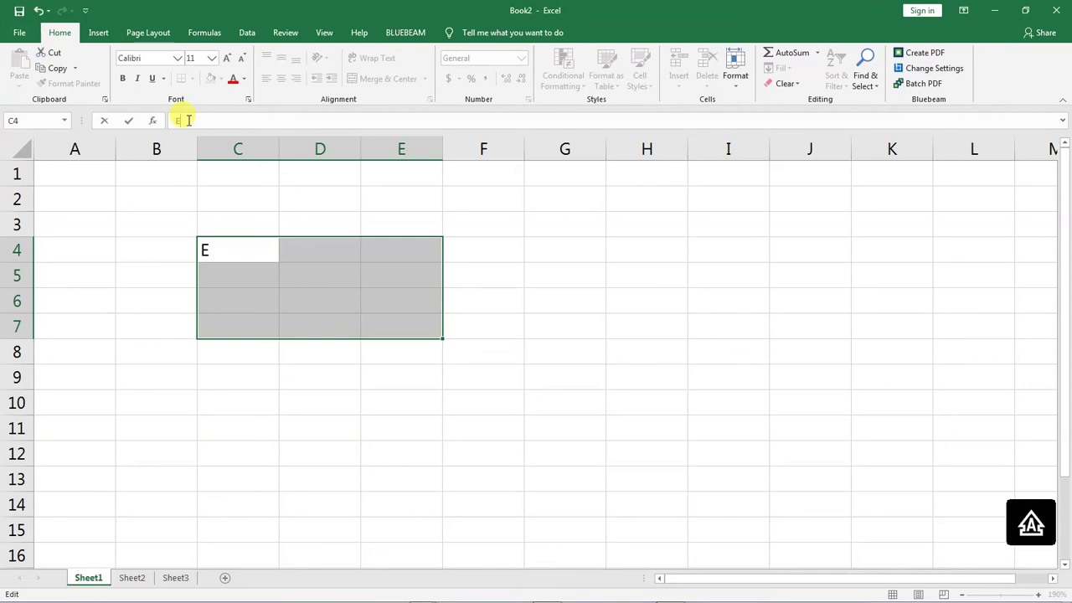
{"action": "key", "text": "BackSpace"}
{"action": "type", "text": "C4"}
{"action": "type", "text": ":E7"}
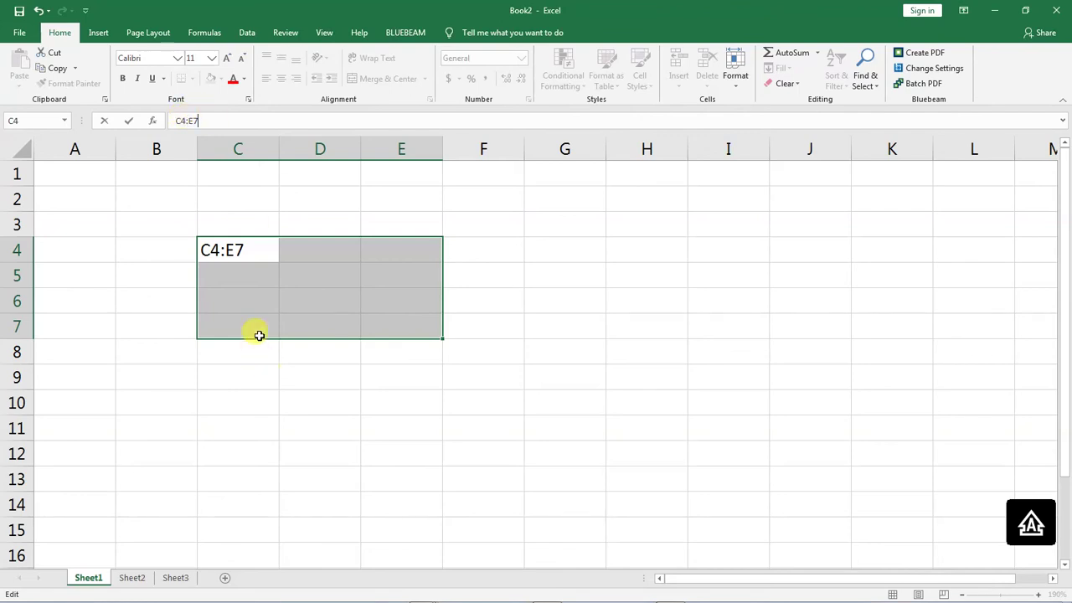
Commit the range reference text and delete it from cell C4
{"action": "left_click", "coordinate": [259, 277]}
{"action": "left_click", "coordinate": [237, 251]}
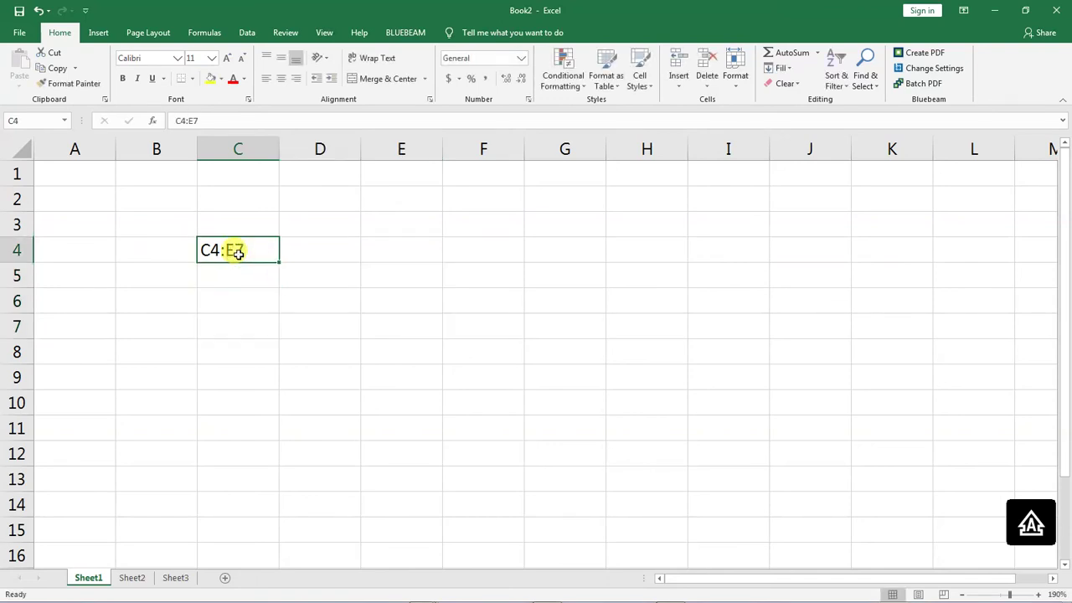
{"action": "key", "text": "BackSpace"}
{"action": "key", "text": "Return"}
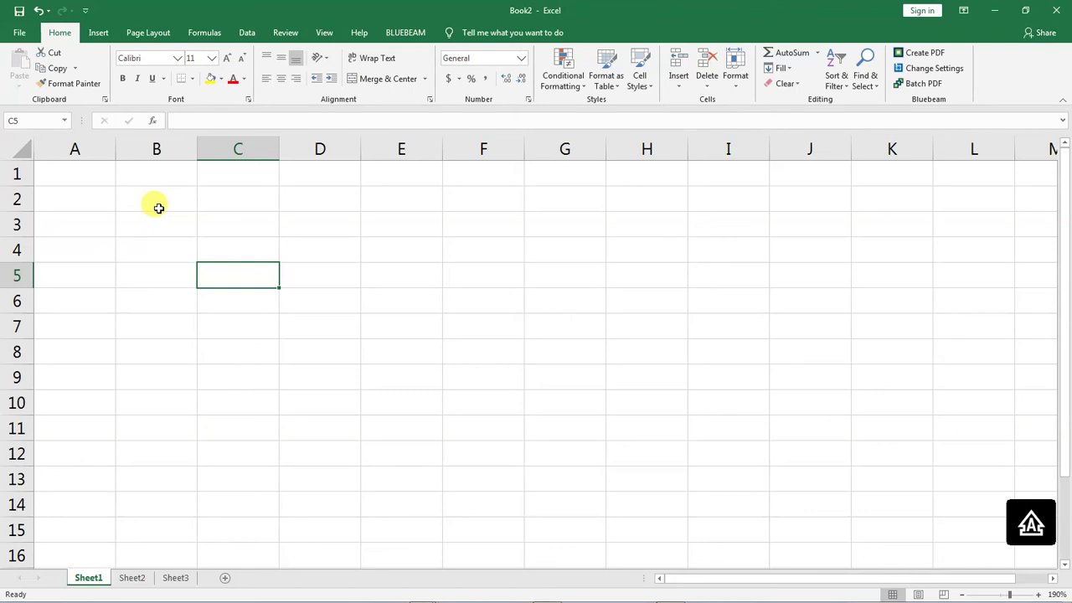
Enter the title "End Term Exam Results" in cell A1
{"action": "left_click", "coordinate": [100, 174]}
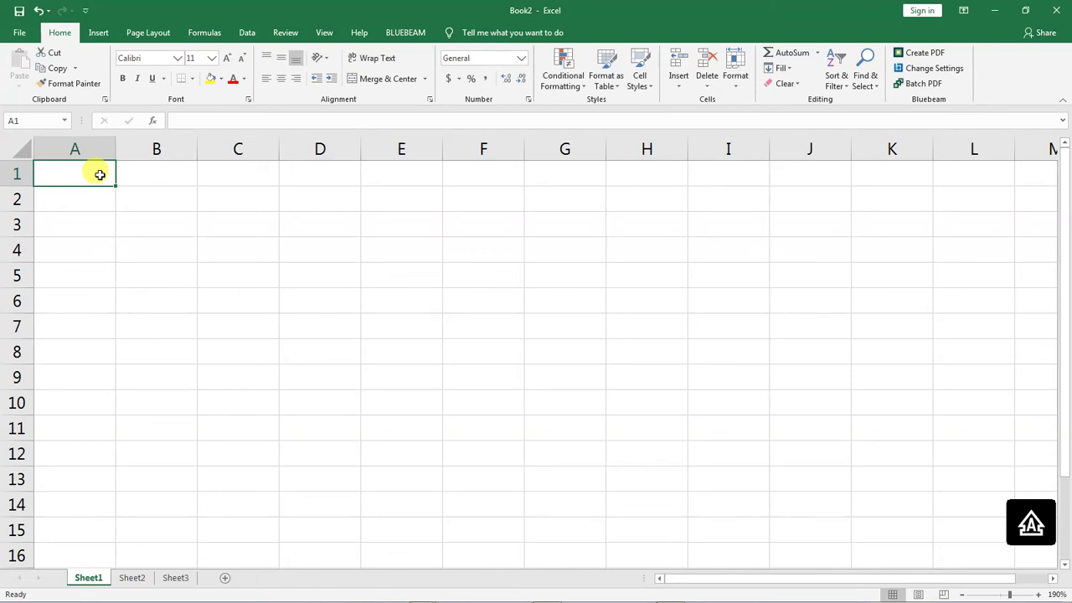
{"action": "type", "text": "End"}
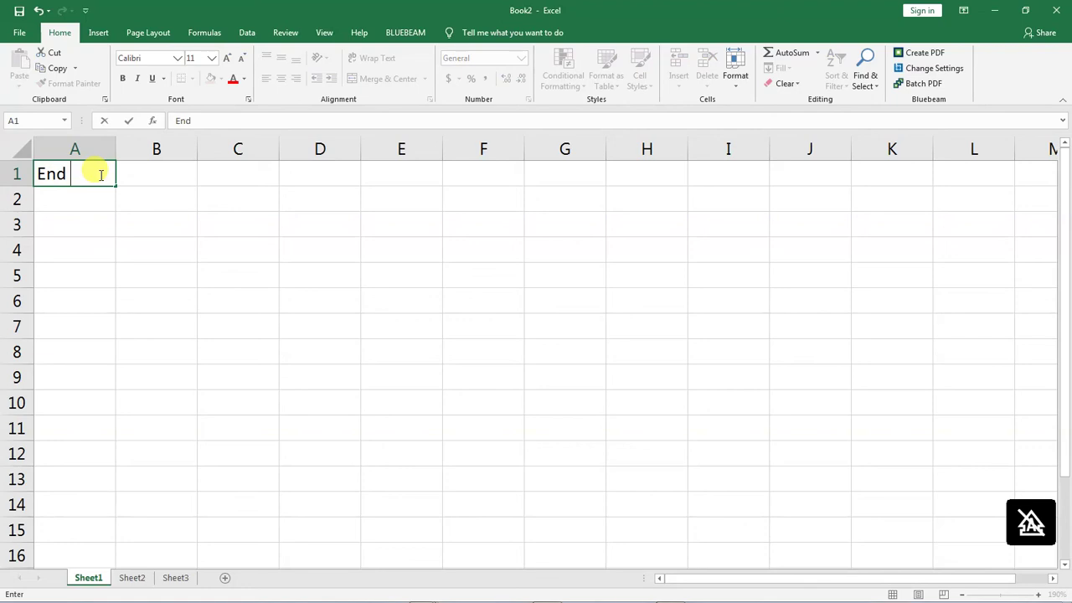
{"action": "type", "text": " t"}
{"action": "key", "text": "BackSpace"}
{"action": "type", "text": "Term"}
{"action": "type", "text": "E"}
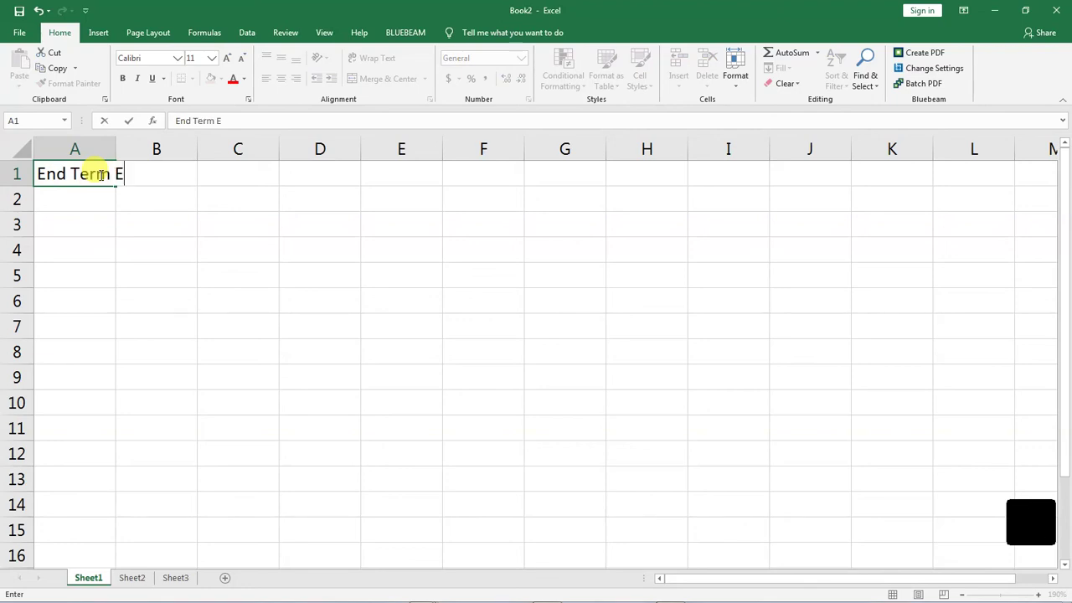
{"action": "type", "text": "xam "}
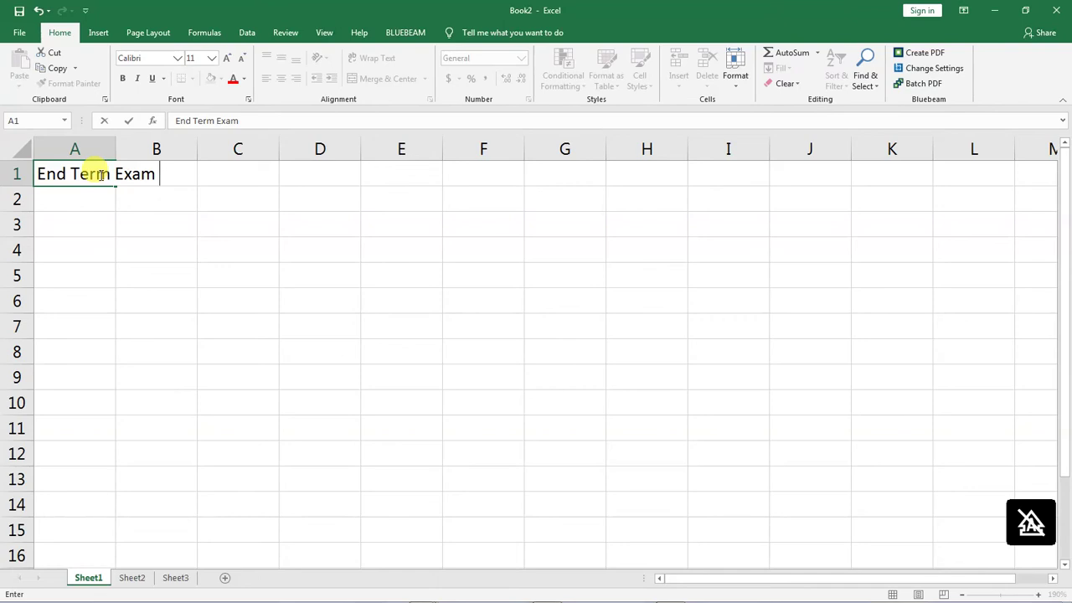
{"action": "type", "text": "Results"}
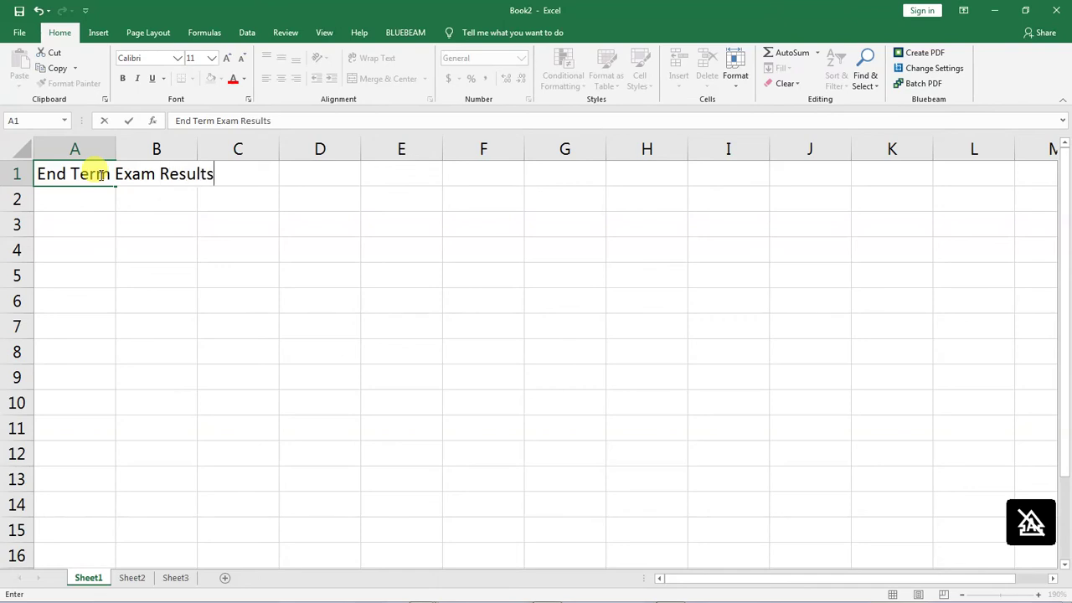
{"action": "key", "text": "Return"}
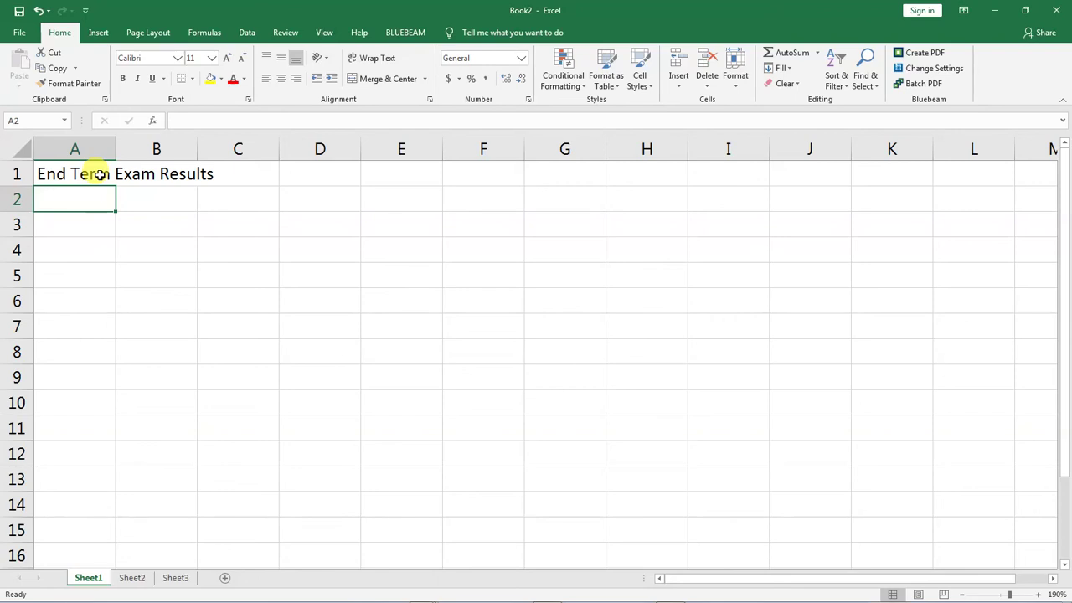
Enter the column header "Name of Student" in cell A2 and move on to B2
{"action": "type", "text": "N"}
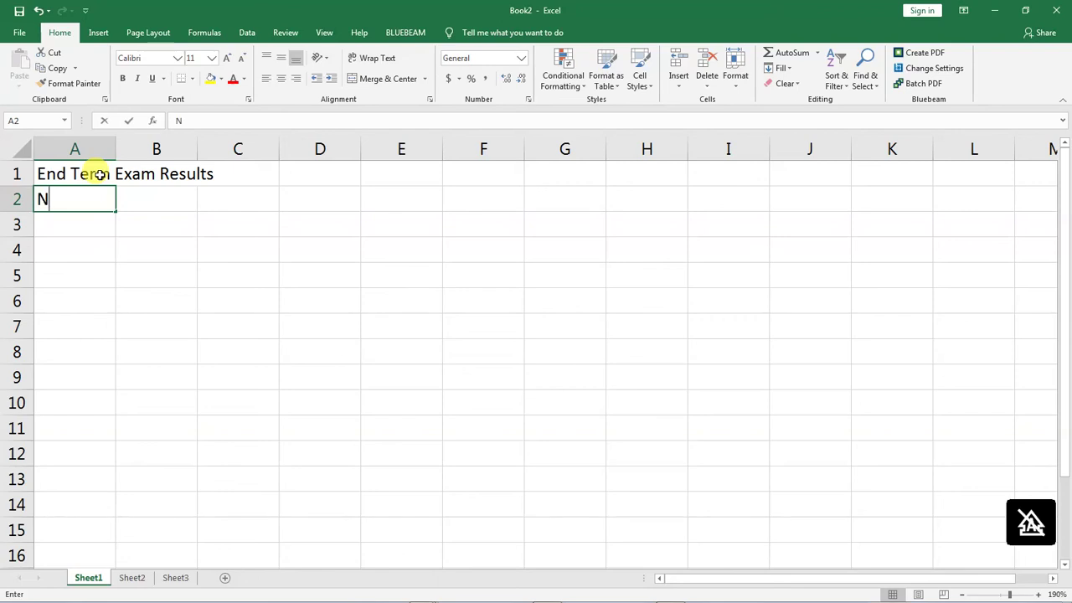
{"action": "type", "text": "ame "}
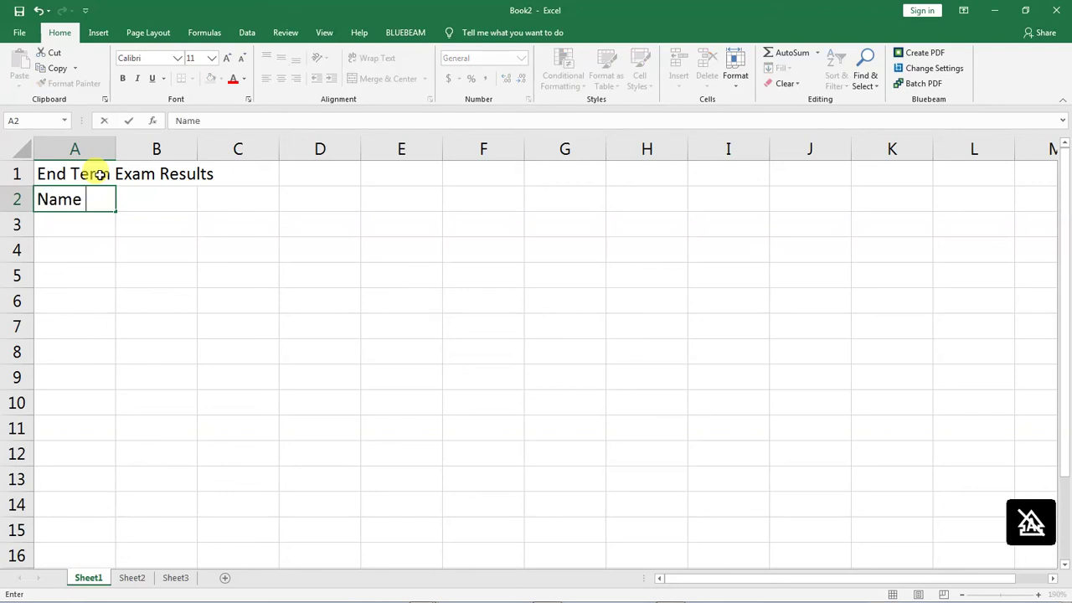
{"action": "type", "text": "of Student"}
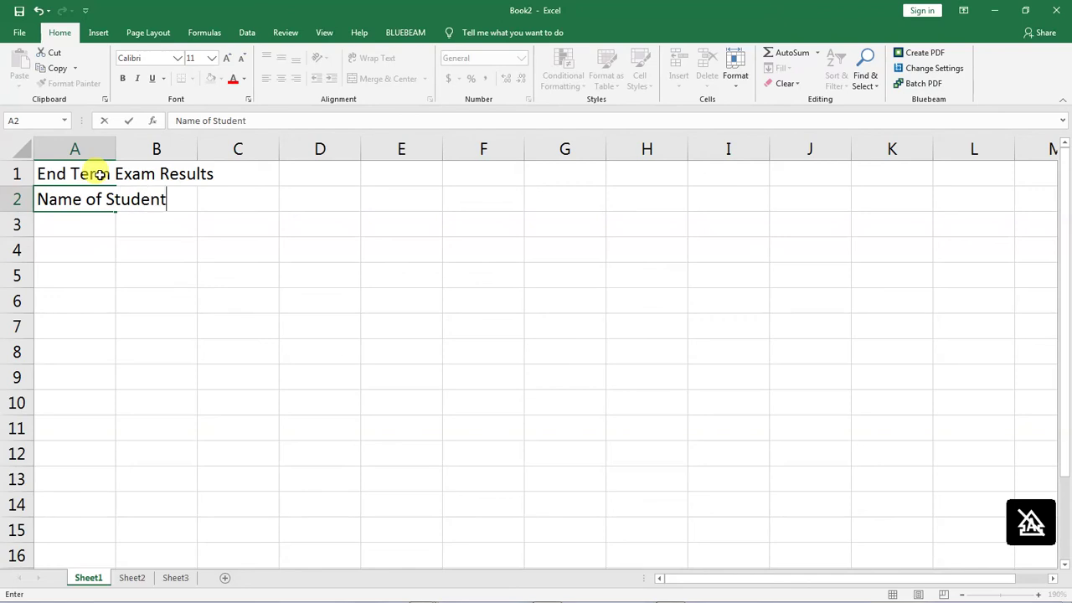
{"action": "key", "text": "Tab"}
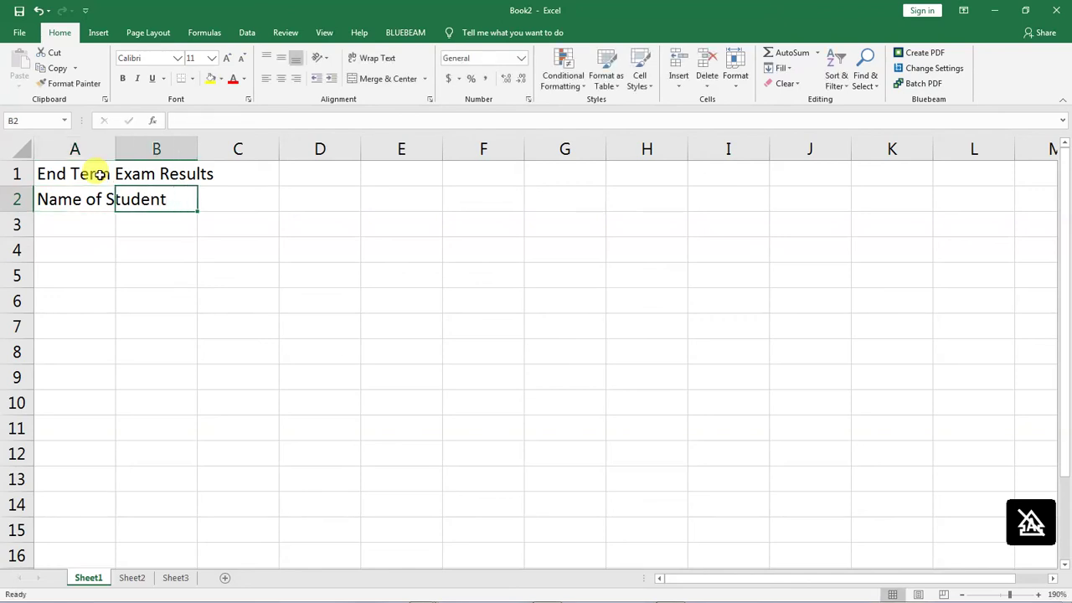
Move the active cell back and forth between A2 and B2, down to A5 and back up to A2
{"action": "key", "text": "Left"}
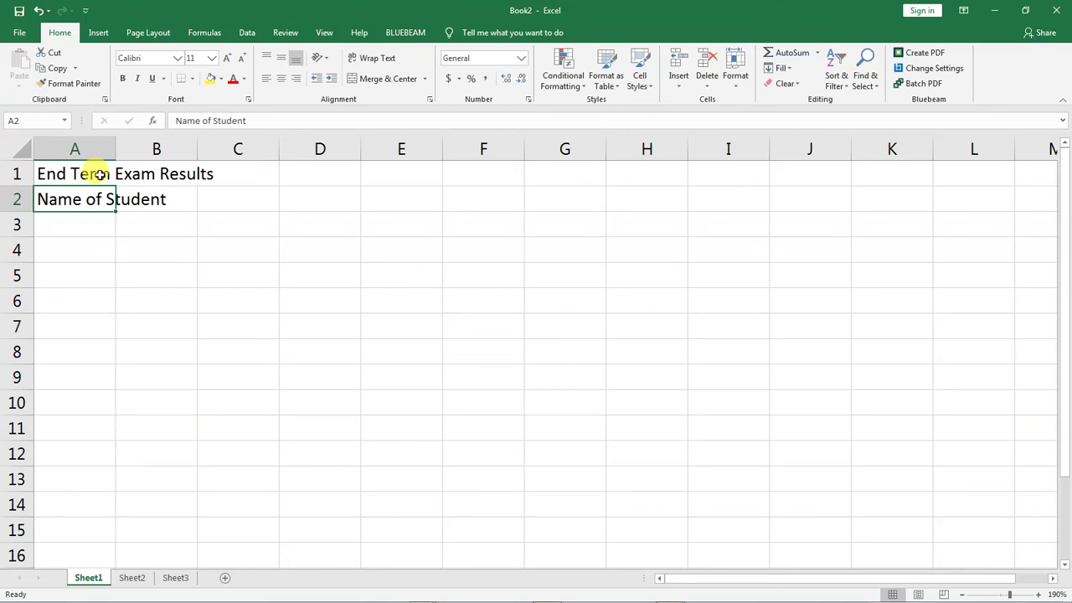
{"action": "key", "text": "Right"}
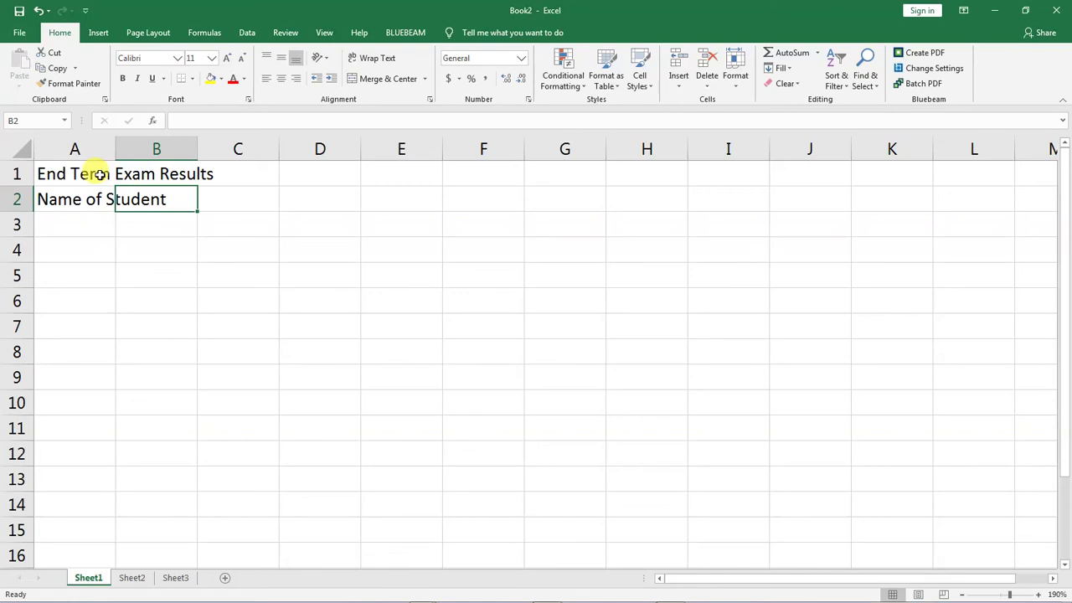
{"action": "key", "text": "Left"}
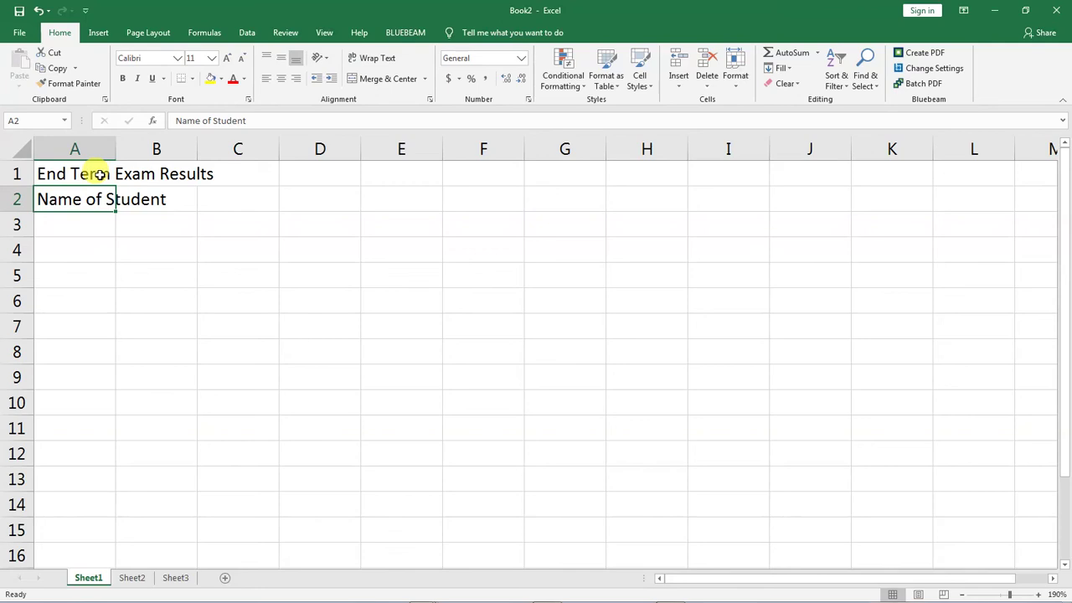
{"action": "key", "text": "Down"}
{"action": "key", "text": "Down"}
{"action": "key", "text": "Down"}
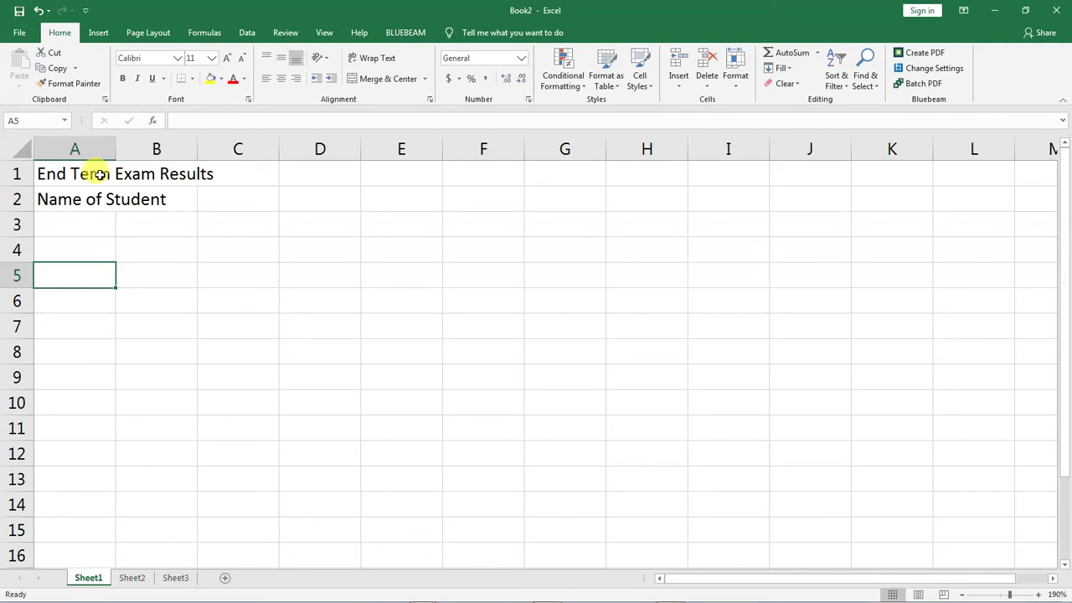
{"action": "key", "text": "Up"}
{"action": "key", "text": "Up"}
{"action": "key", "text": "Up"}
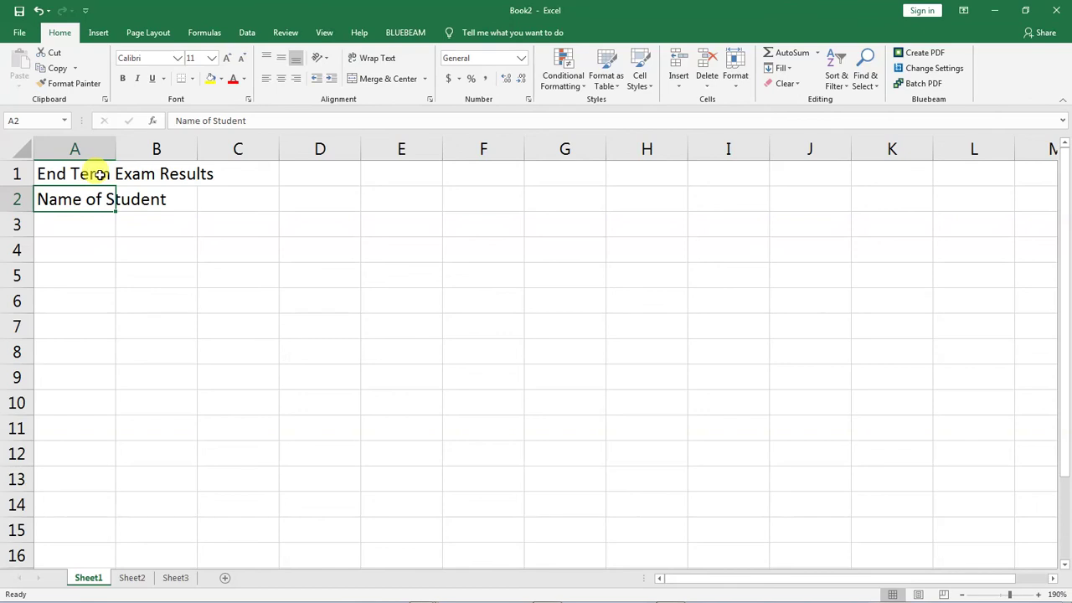
Select cell A1 and move the active cell one step at a time through A4, B2 and A3, ending on B2
{"action": "left_click", "coordinate": [99, 175]}
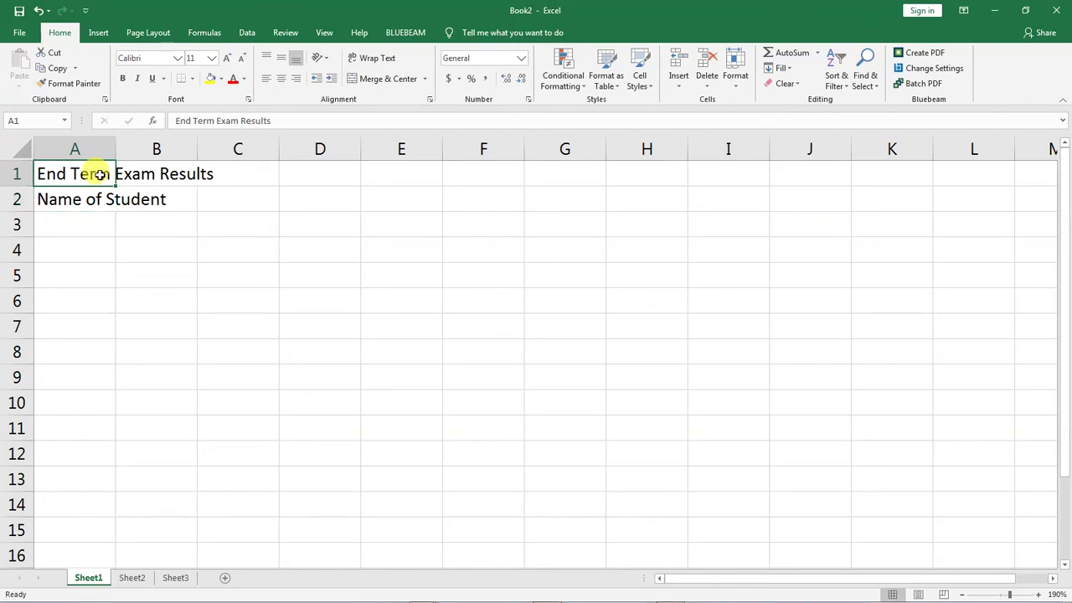
{"action": "key", "text": "Down"}
{"action": "key", "text": "Down"}
{"action": "key", "text": "Down"}
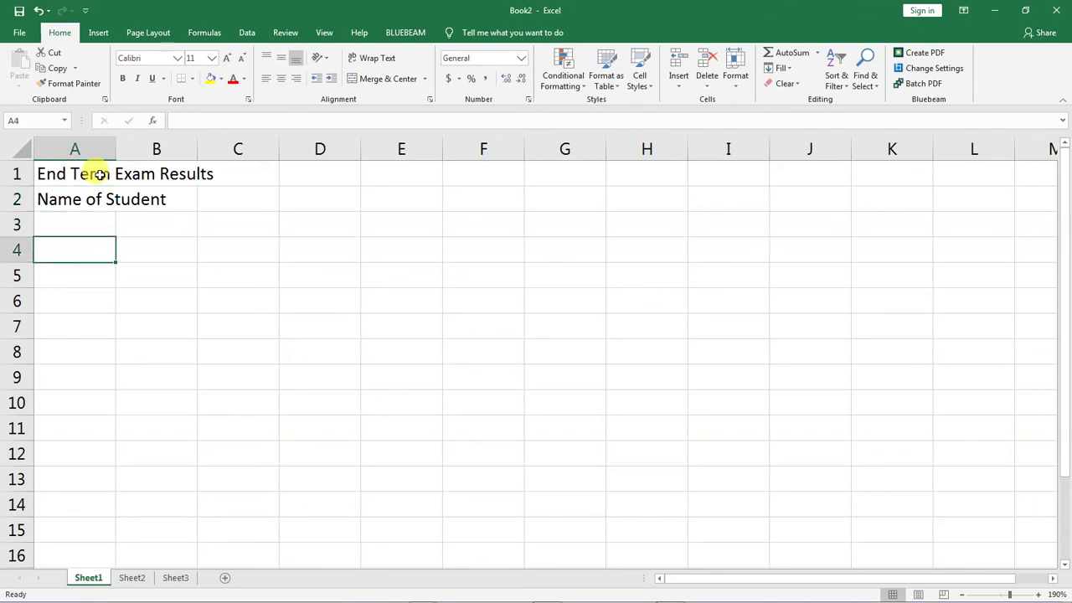
{"action": "key", "text": "Up"}
{"action": "key", "text": "Up"}
{"action": "key", "text": "Right"}
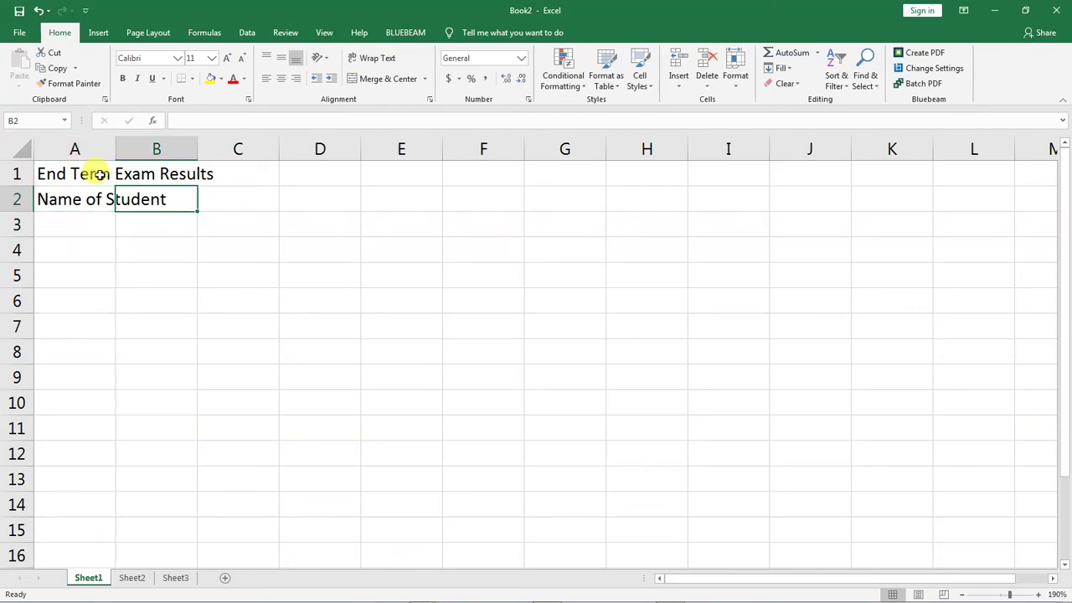
{"action": "key", "text": "Down"}
{"action": "key", "text": "Left"}
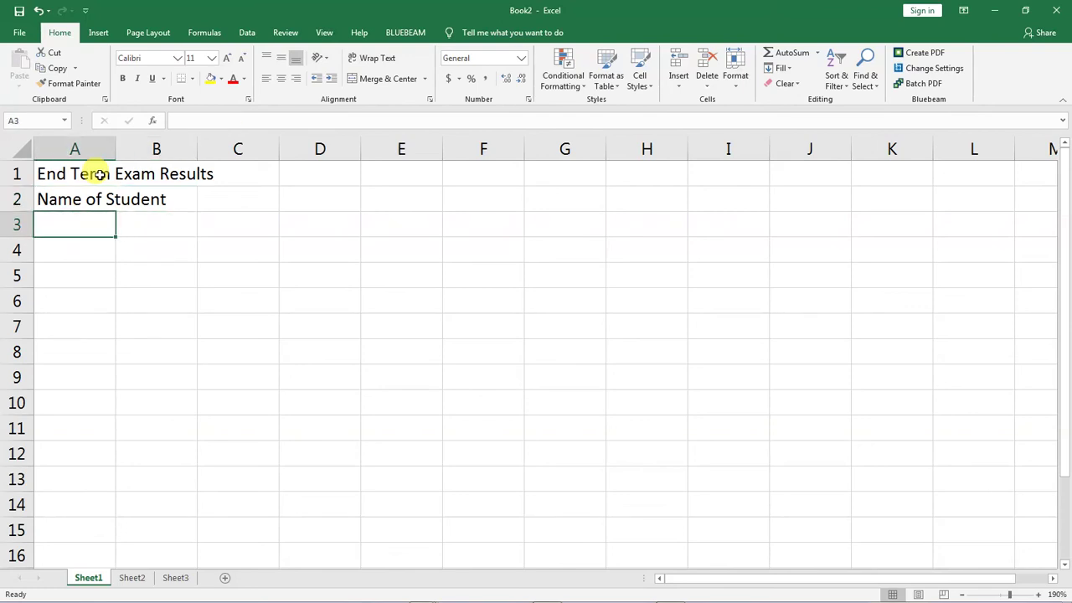
{"action": "key", "text": "Up"}
{"action": "key", "text": "Right"}
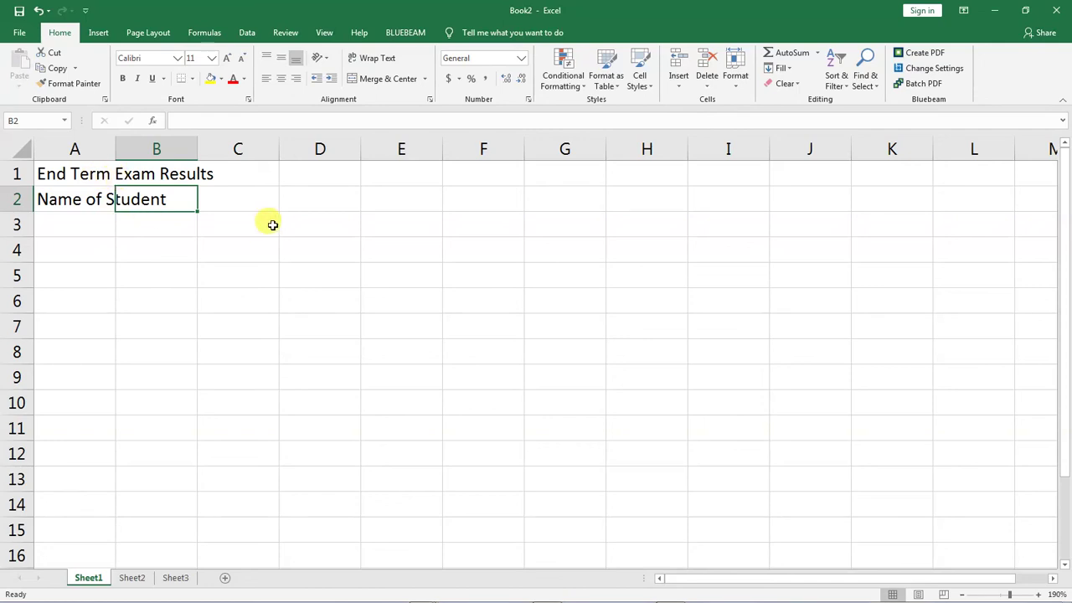
Select the single cells C3, D3, C4, D4 and B4 directly, one after another
{"action": "left_click", "coordinate": [223, 216]}
{"action": "left_click", "coordinate": [308, 219]}
{"action": "left_click", "coordinate": [232, 249]}
{"action": "left_click", "coordinate": [323, 251]}
{"action": "left_click", "coordinate": [177, 249]}
Enter the column header "% Score" in cell B2
{"action": "left_click", "coordinate": [157, 199]}
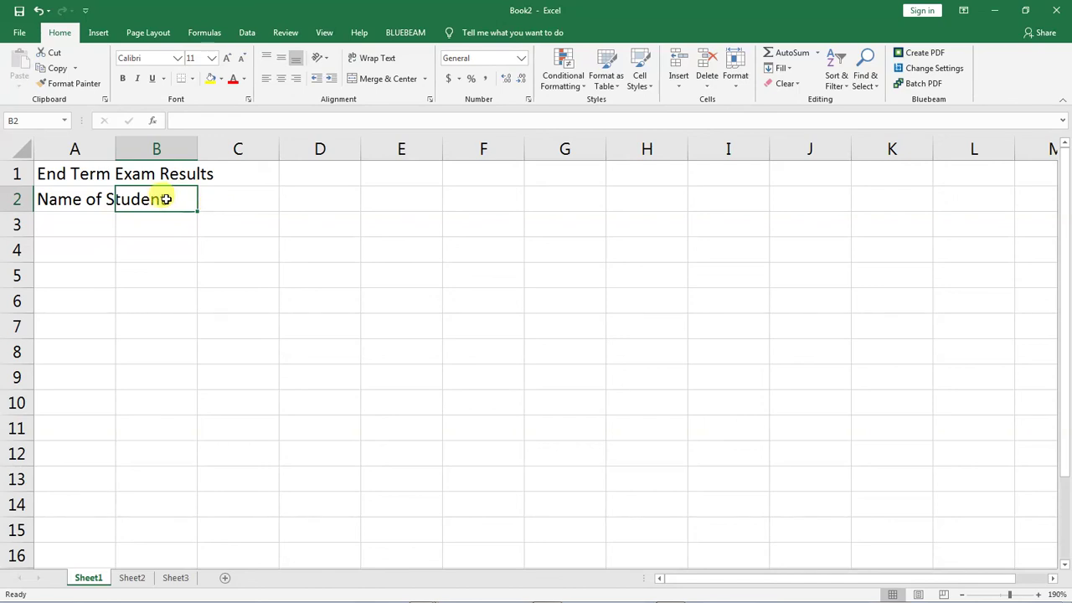
{"action": "type", "text": "% Sc"}
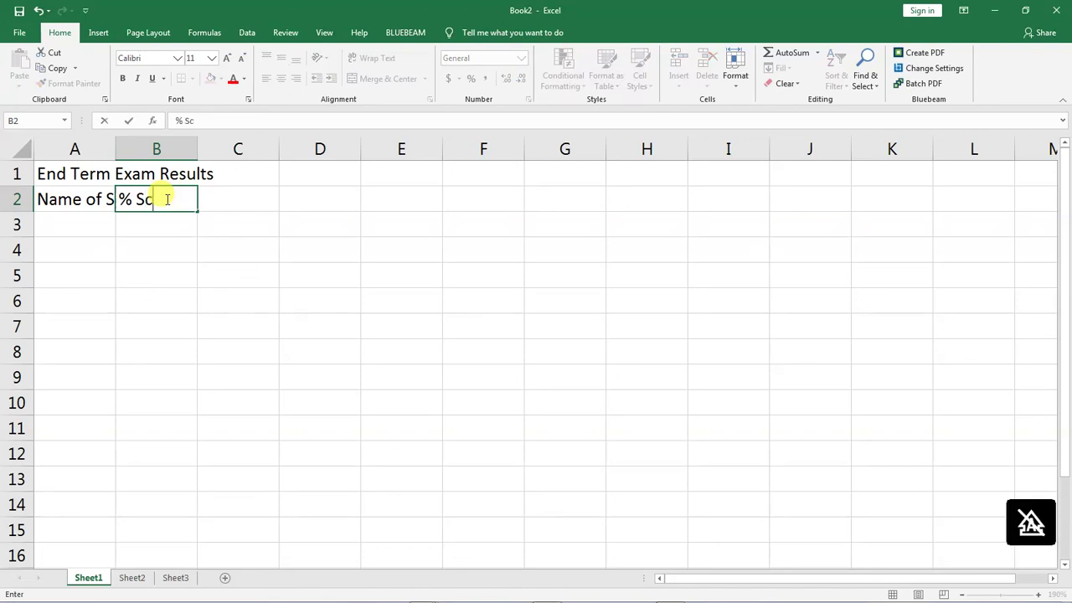
{"action": "type", "text": "ore"}
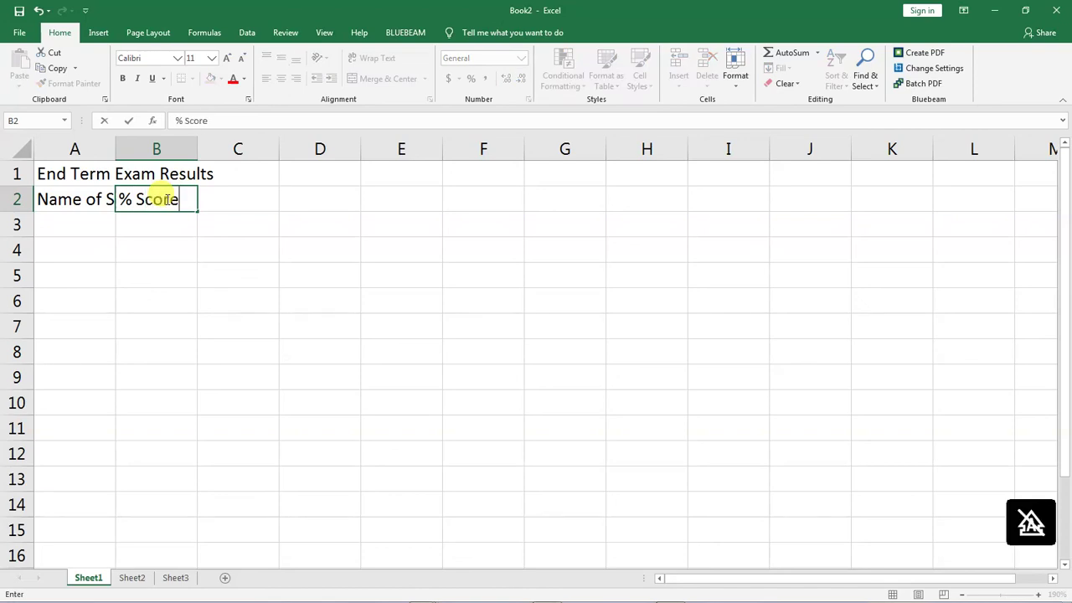
Enter four students' first names one below another in cells A3 to A6
{"action": "left_click", "coordinate": [95, 222]}
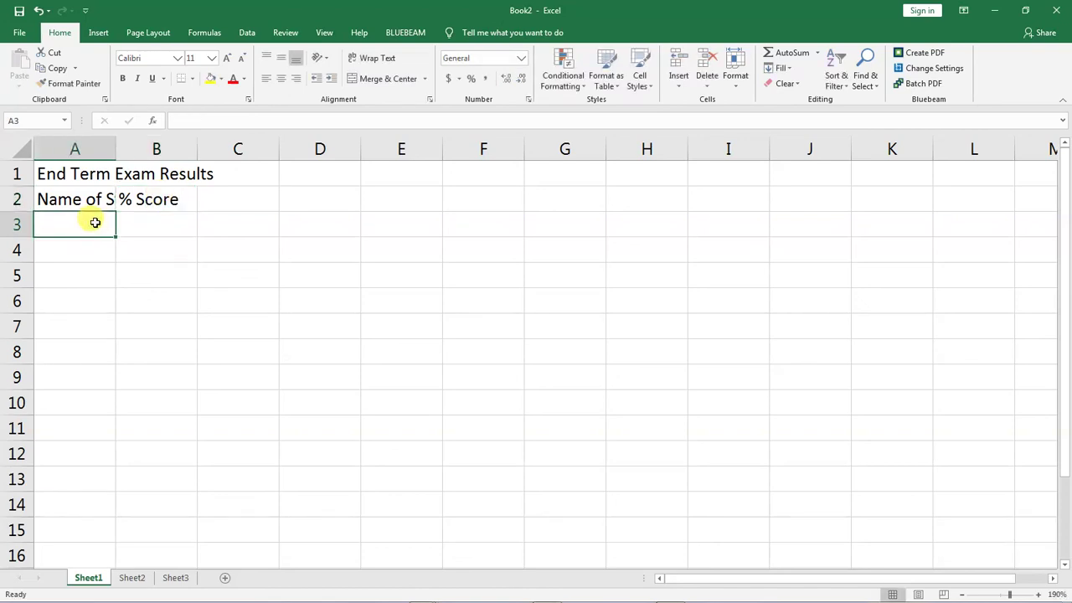
{"action": "type", "text": "James"}
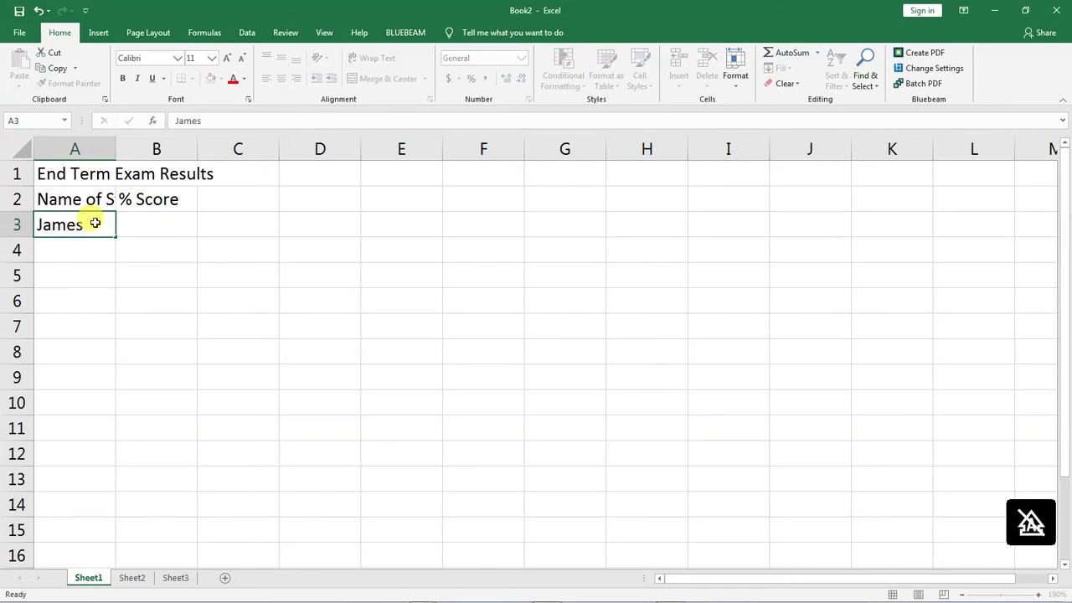
{"action": "key", "text": "Return"}
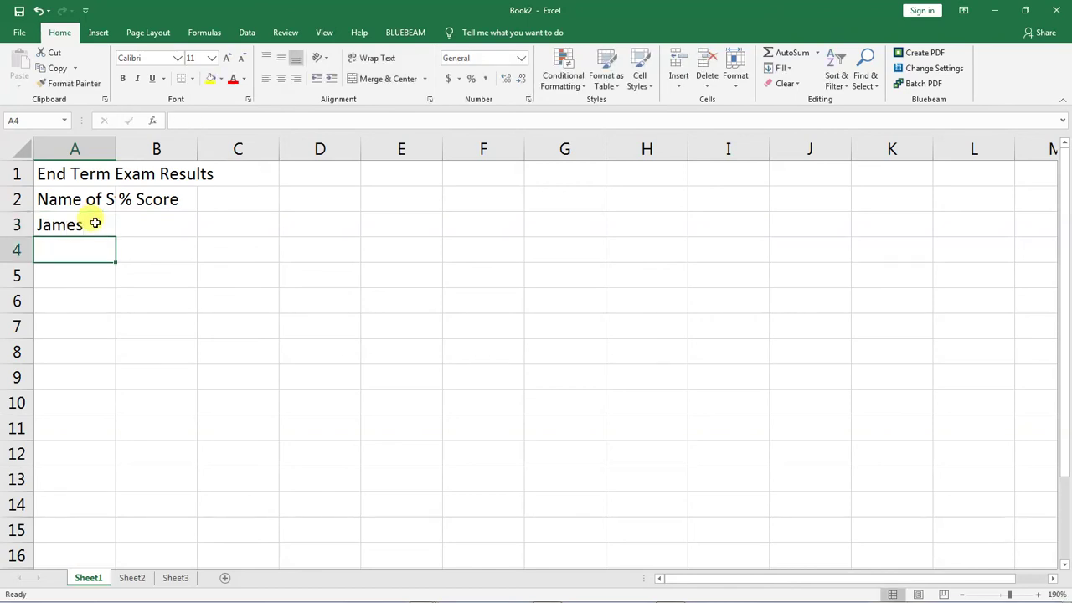
{"action": "type", "text": "Alex"}
{"action": "key", "text": "Return"}
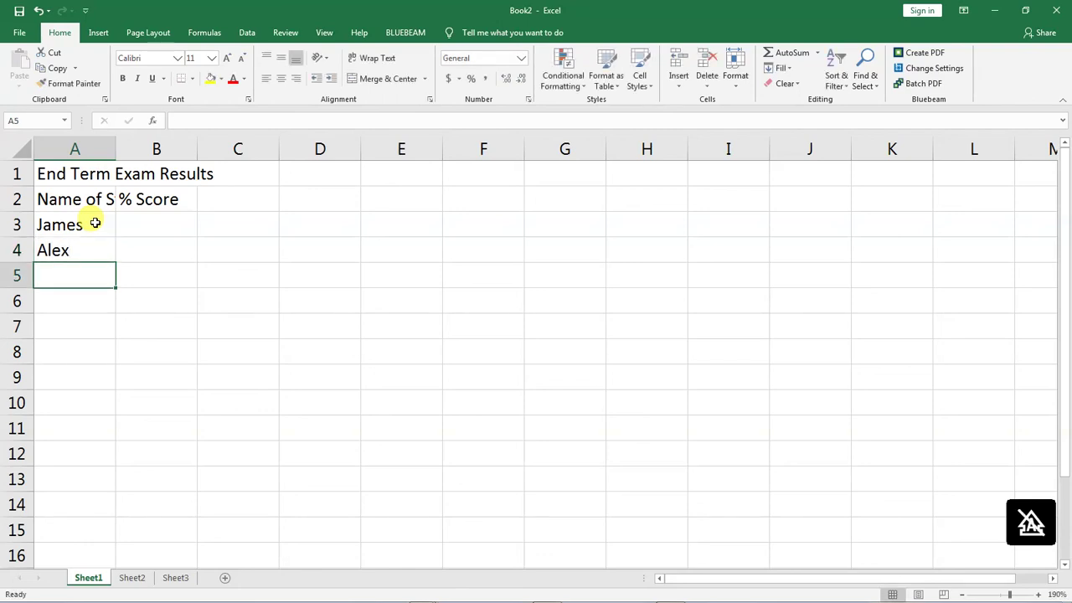
{"action": "type", "text": "Fred"}
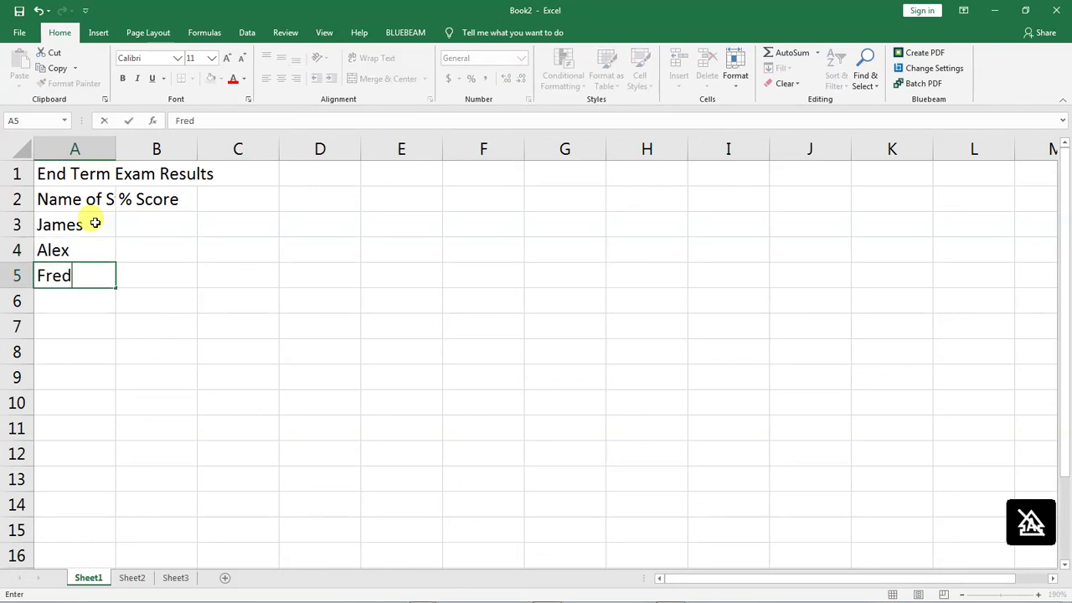
{"action": "key", "text": "Return"}
{"action": "type", "text": "Eric"}
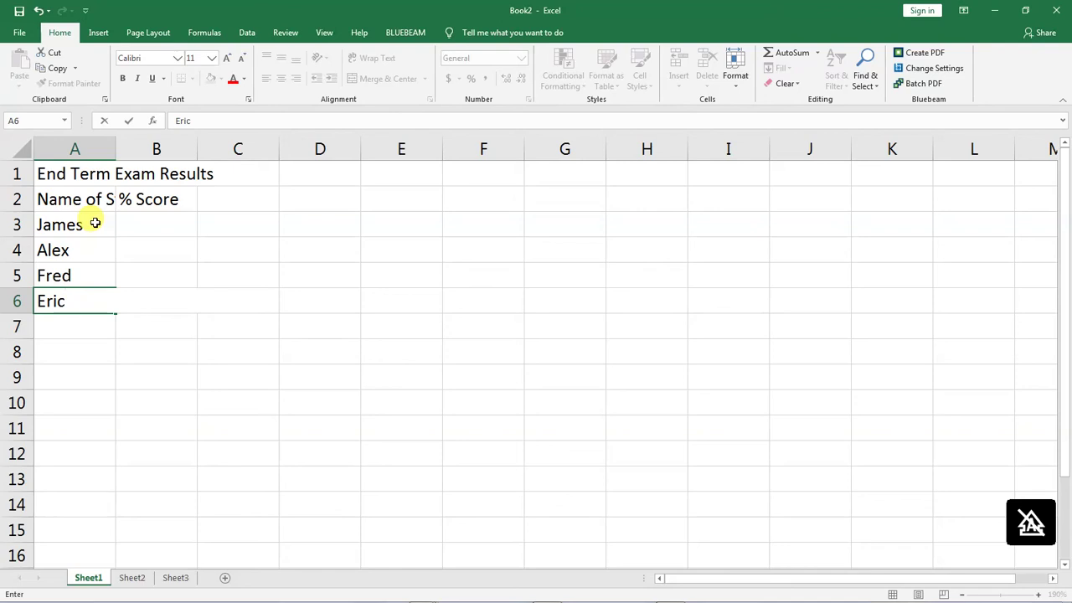
{"action": "key", "text": "Return"}
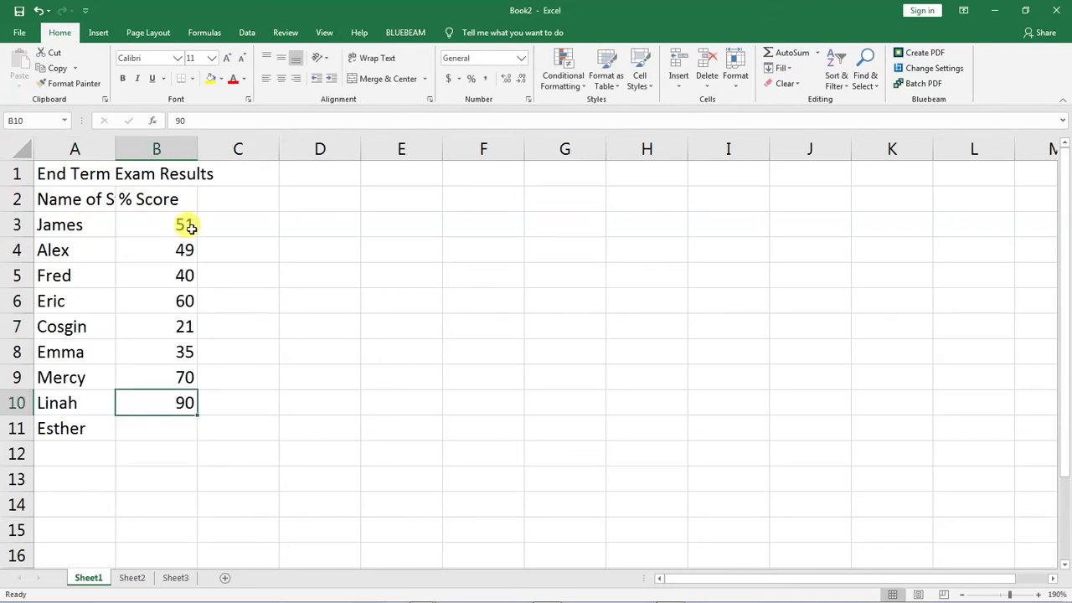
Enter the score 87 in cell B11 for the last student in the list
{"action": "key", "text": "Return"}
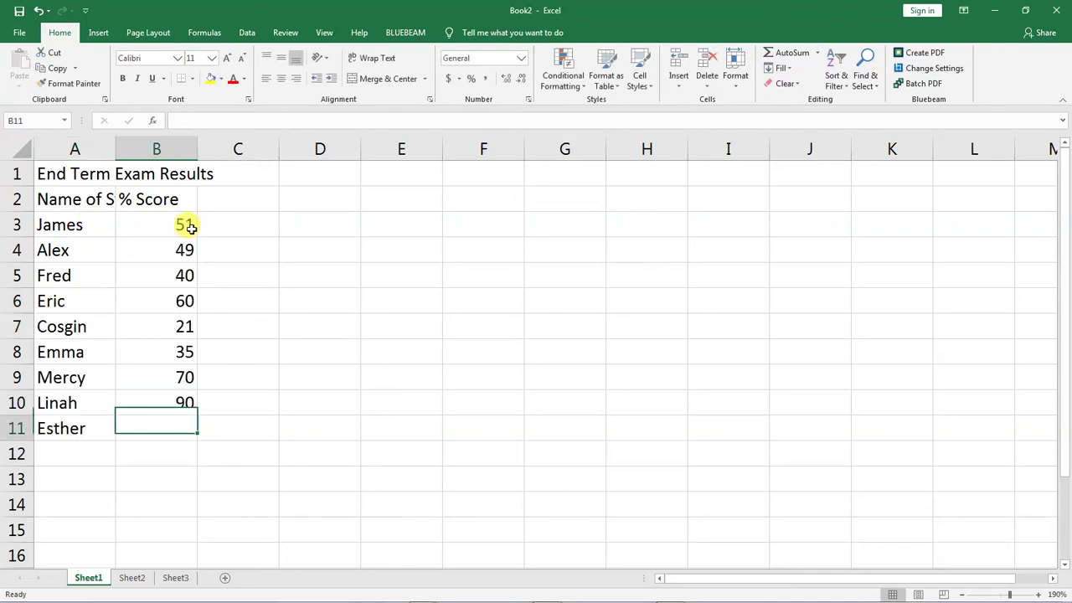
{"action": "type", "text": "87"}
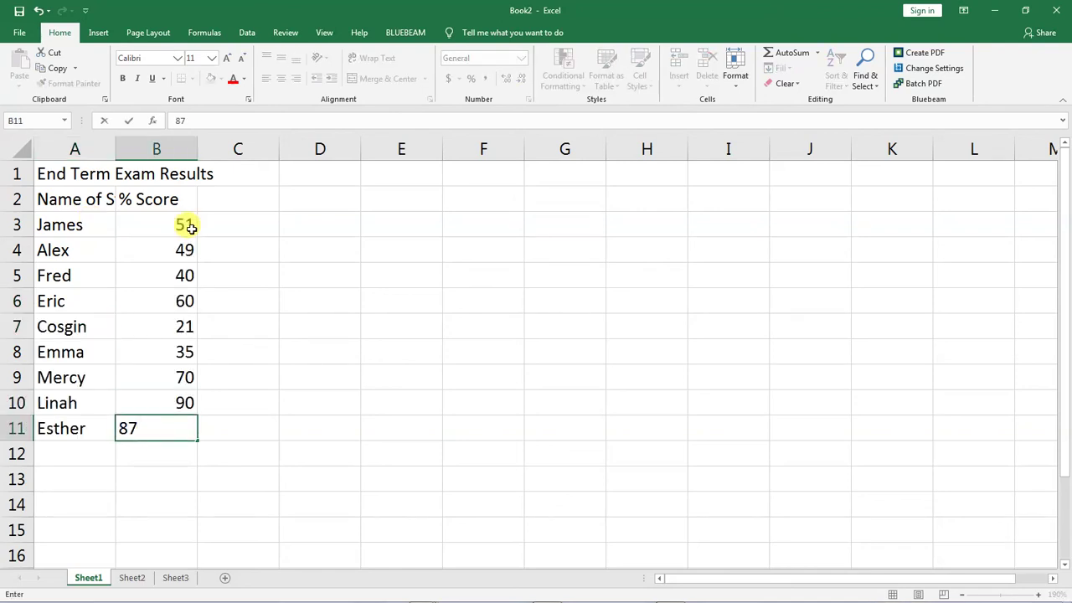
{"action": "key", "text": "Return"}
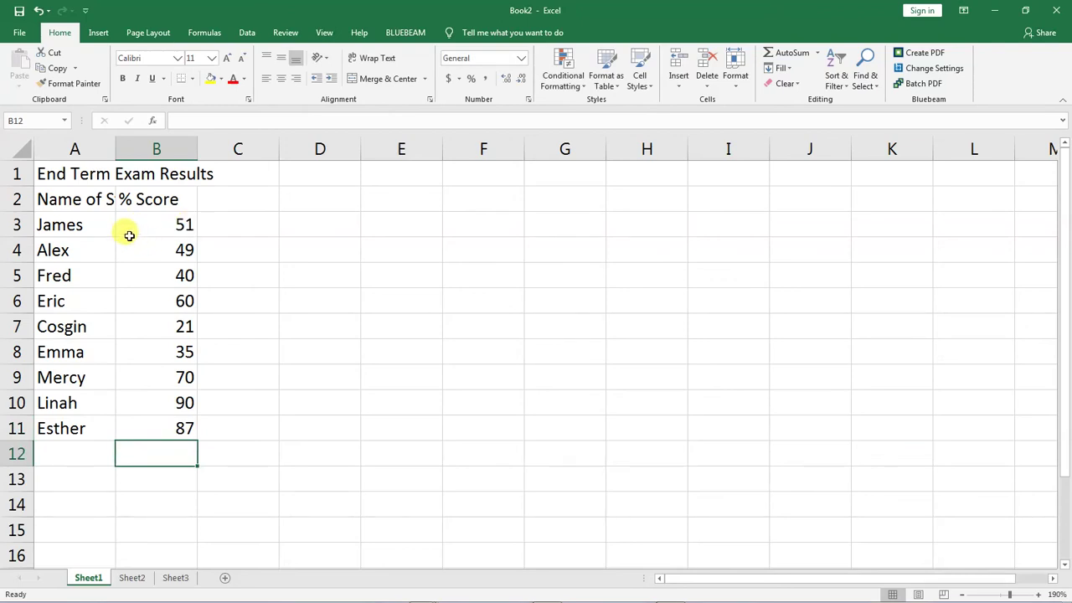
Select individual cells back and forth between the name and score columns in rows 2 to 6, ending on A6
{"action": "left_click", "coordinate": [95, 202]}
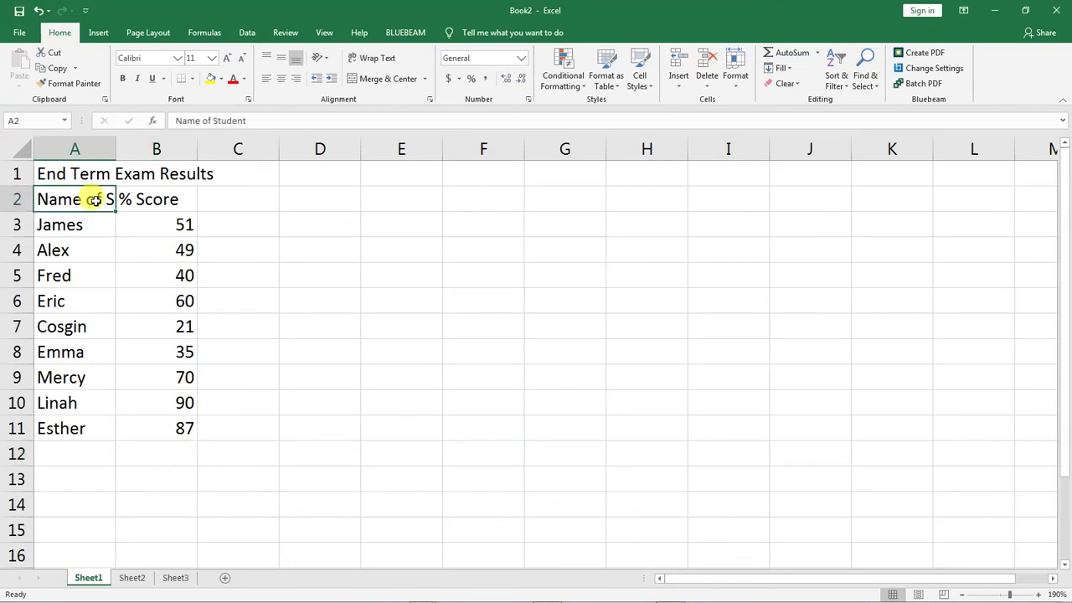
{"action": "left_click", "coordinate": [129, 244]}
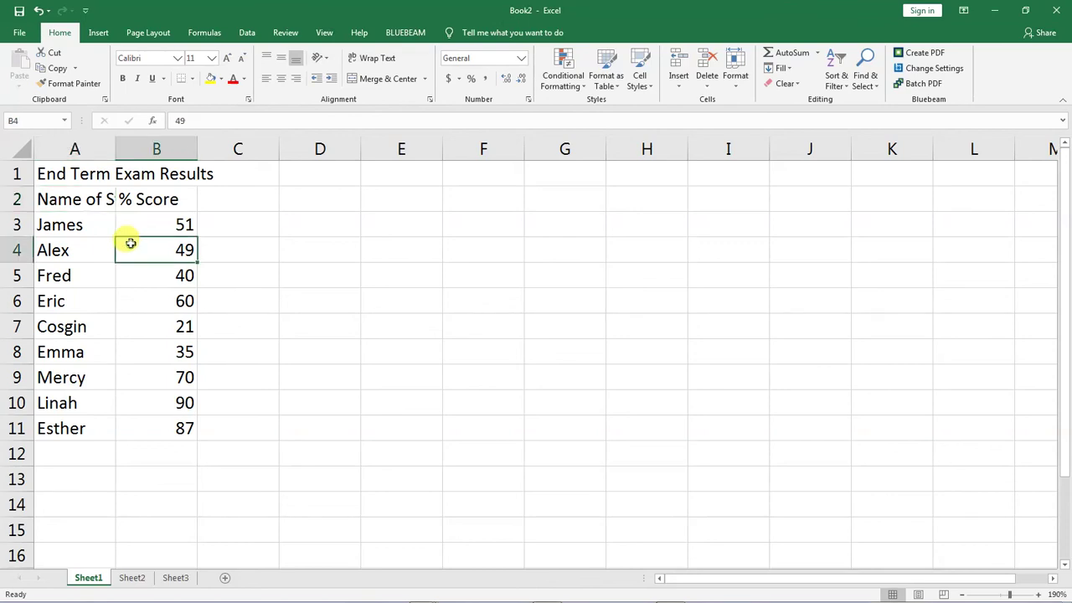
{"action": "left_click", "coordinate": [129, 225]}
{"action": "left_click", "coordinate": [96, 216]}
{"action": "left_click", "coordinate": [110, 199]}
{"action": "left_click", "coordinate": [134, 201]}
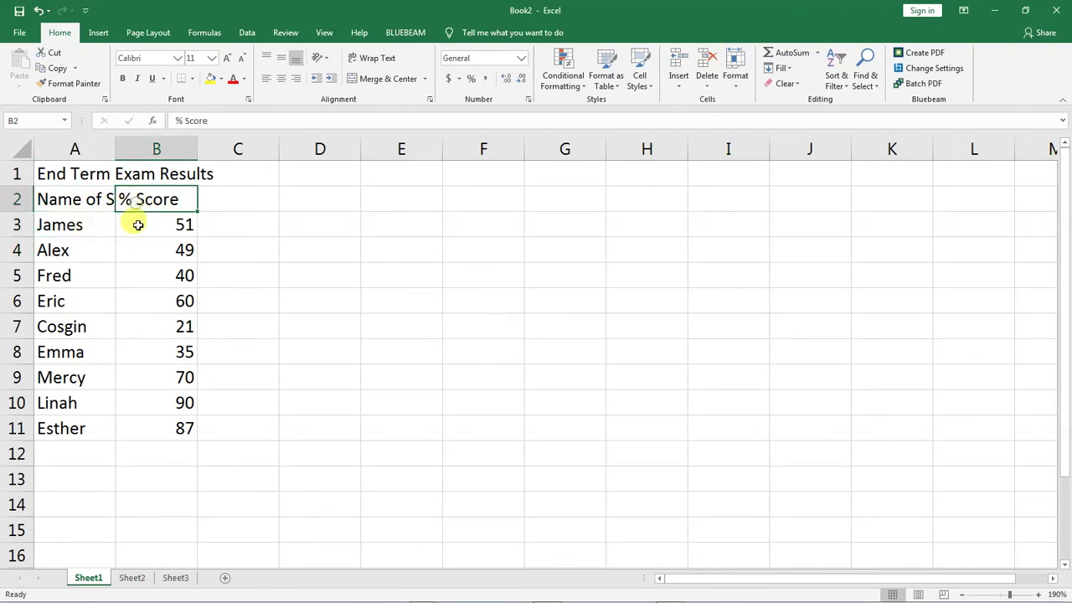
{"action": "left_click", "coordinate": [137, 224]}
{"action": "left_click", "coordinate": [84, 225]}
{"action": "left_click", "coordinate": [137, 252]}
{"action": "left_click", "coordinate": [101, 277]}
{"action": "left_click", "coordinate": [143, 276]}
{"action": "left_click", "coordinate": [101, 299]}
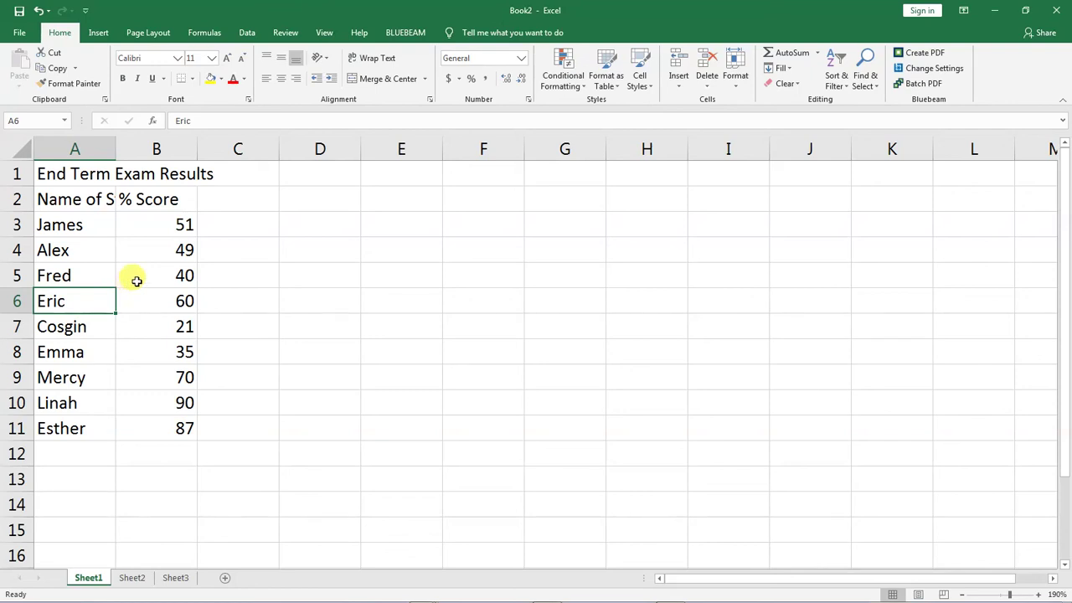
Make the title "End Term Exam Results" in cell A1 bold, remove the bold, and apply it again
{"action": "left_click", "coordinate": [51, 173]}
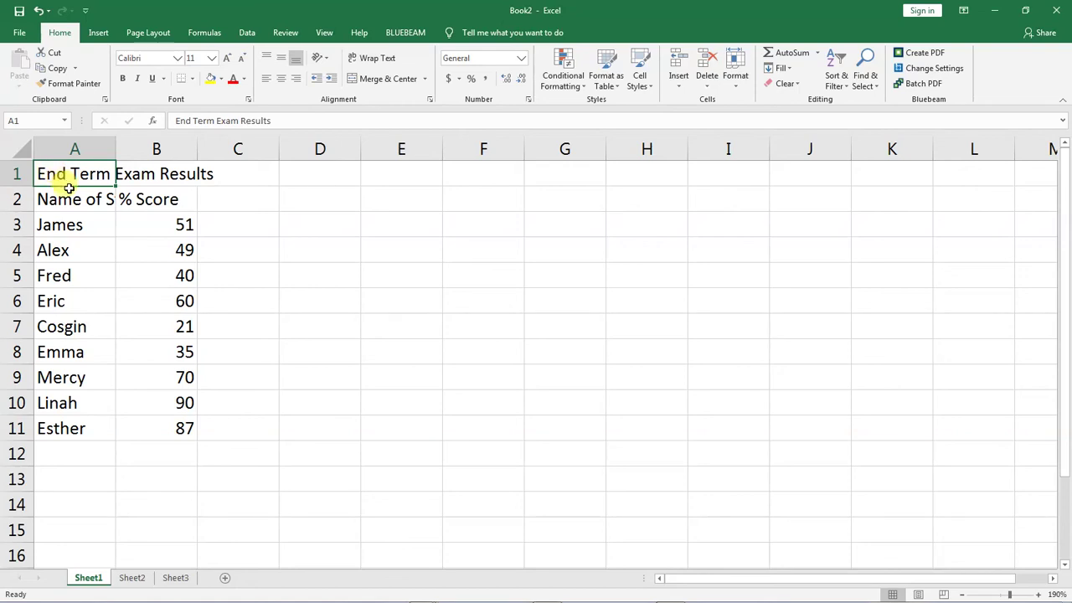
{"action": "left_click", "coordinate": [90, 243]}
{"action": "left_click", "coordinate": [82, 174]}
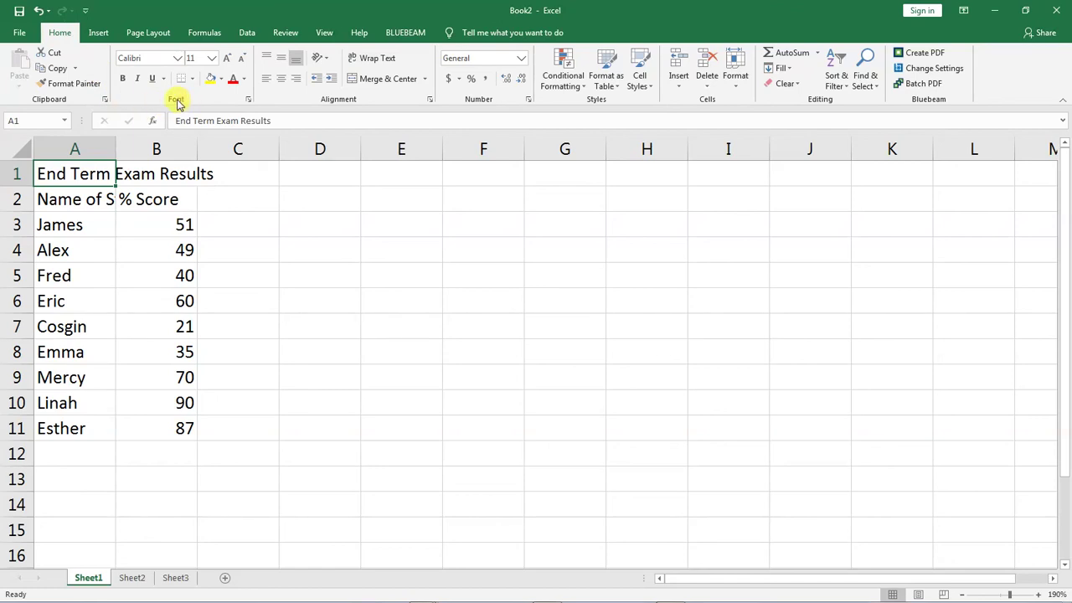
{"action": "left_click", "coordinate": [124, 81]}
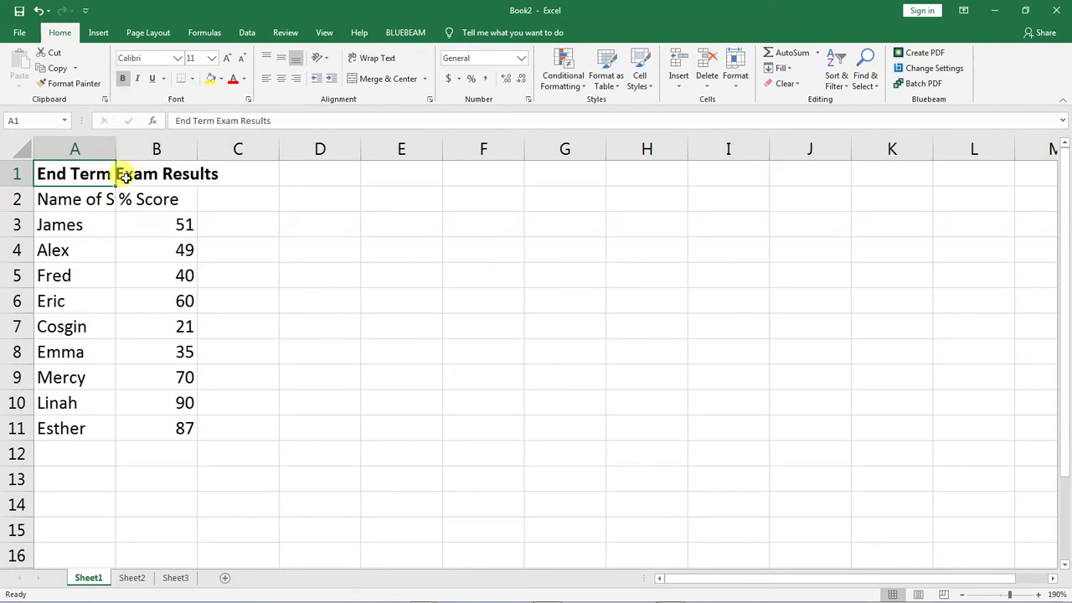
{"action": "left_click", "coordinate": [124, 79]}
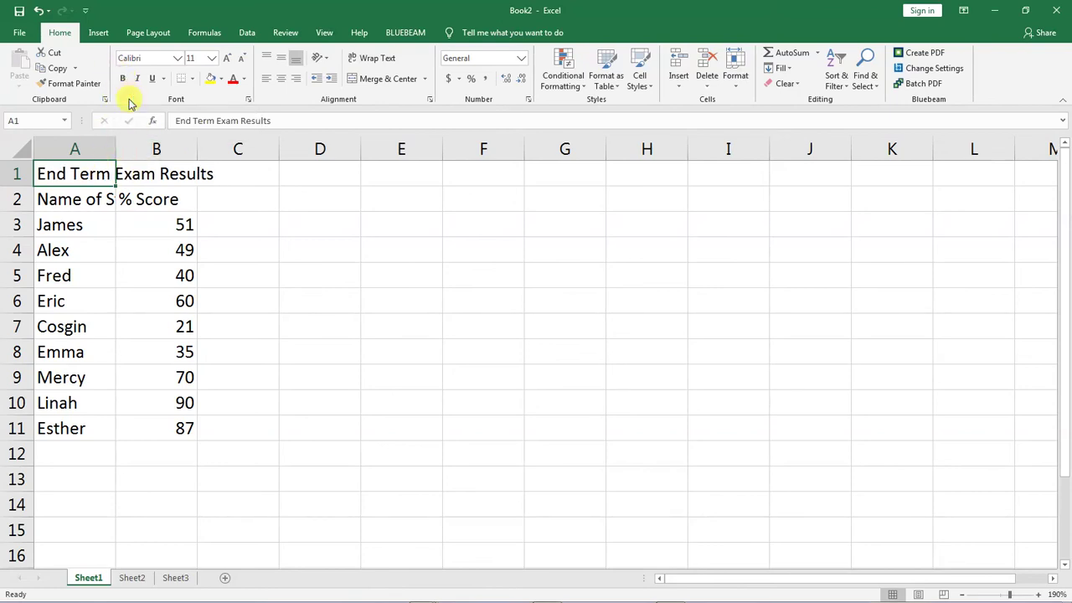
{"action": "key", "text": "ctrl+b"}
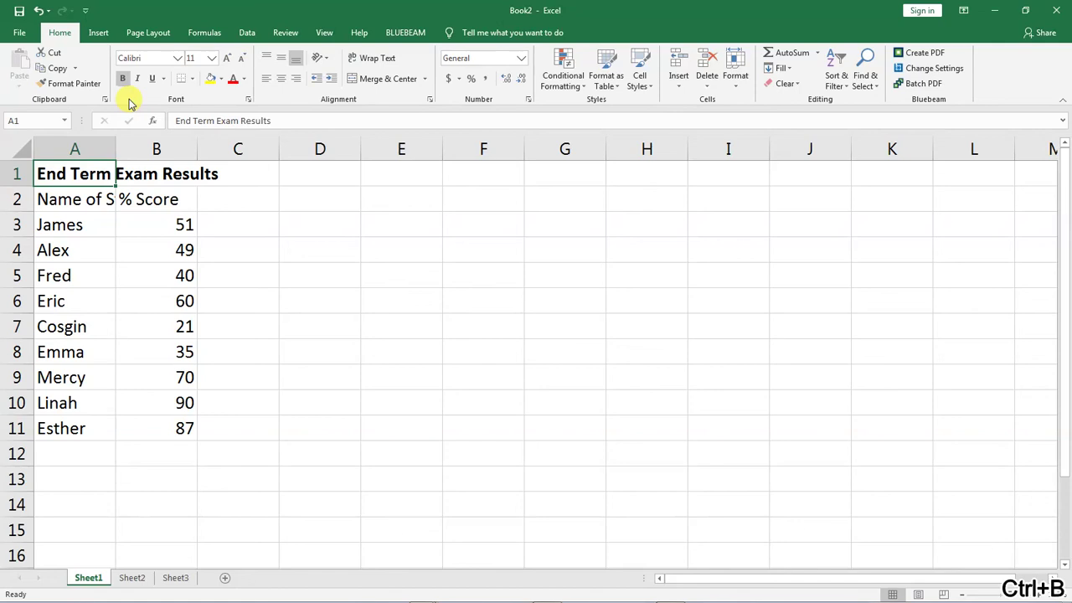
{"action": "left_click", "coordinate": [94, 224]}
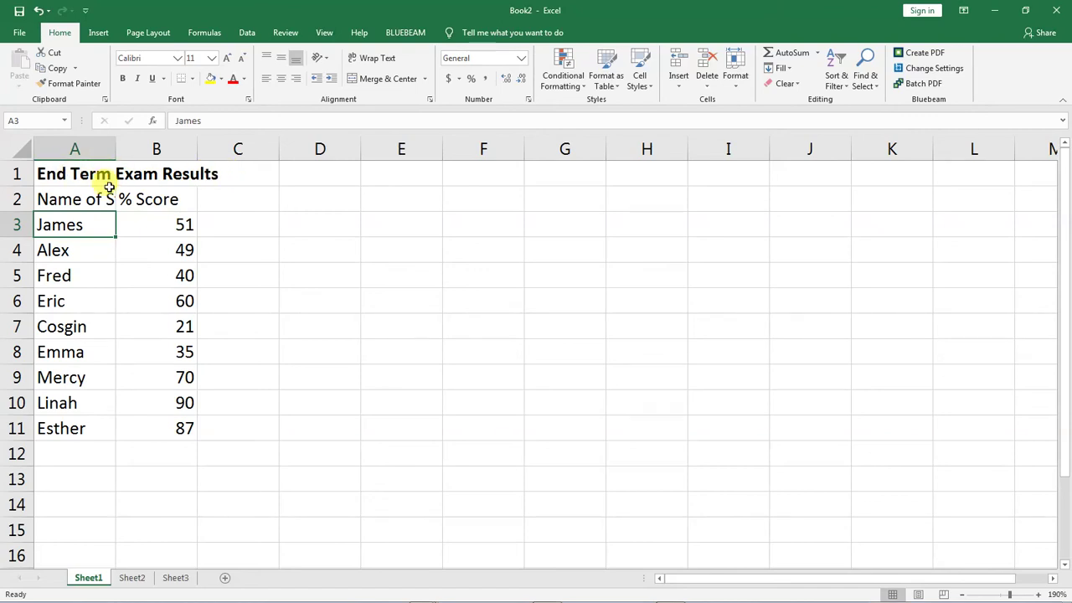
Underline the title in cell A1, and switch italic on and off again for it
{"action": "left_click", "coordinate": [84, 174]}
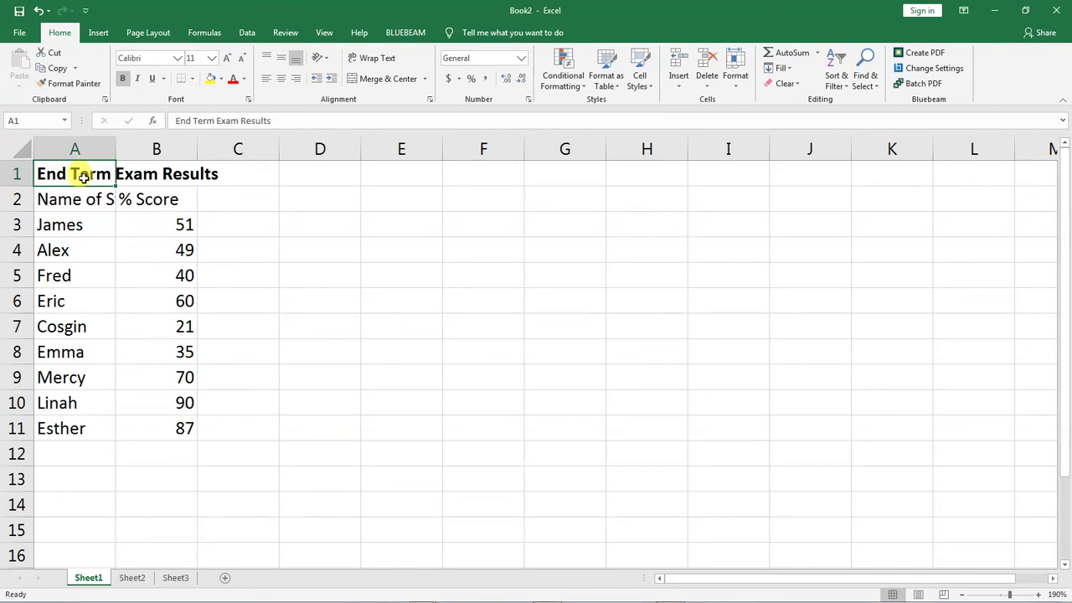
{"action": "left_click", "coordinate": [84, 201]}
{"action": "left_click", "coordinate": [87, 176]}
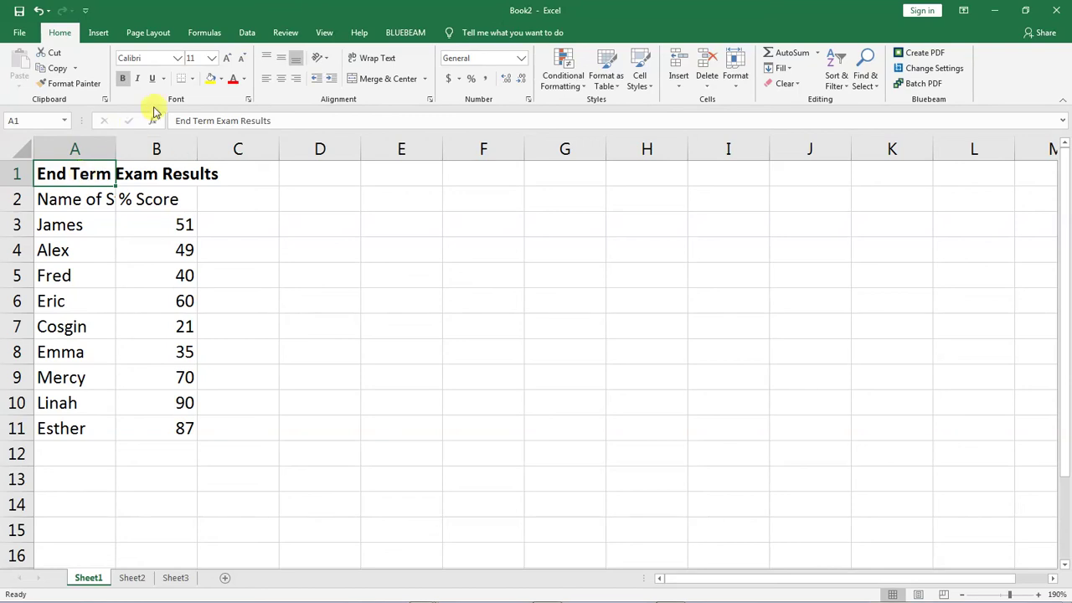
{"action": "left_click", "coordinate": [152, 81]}
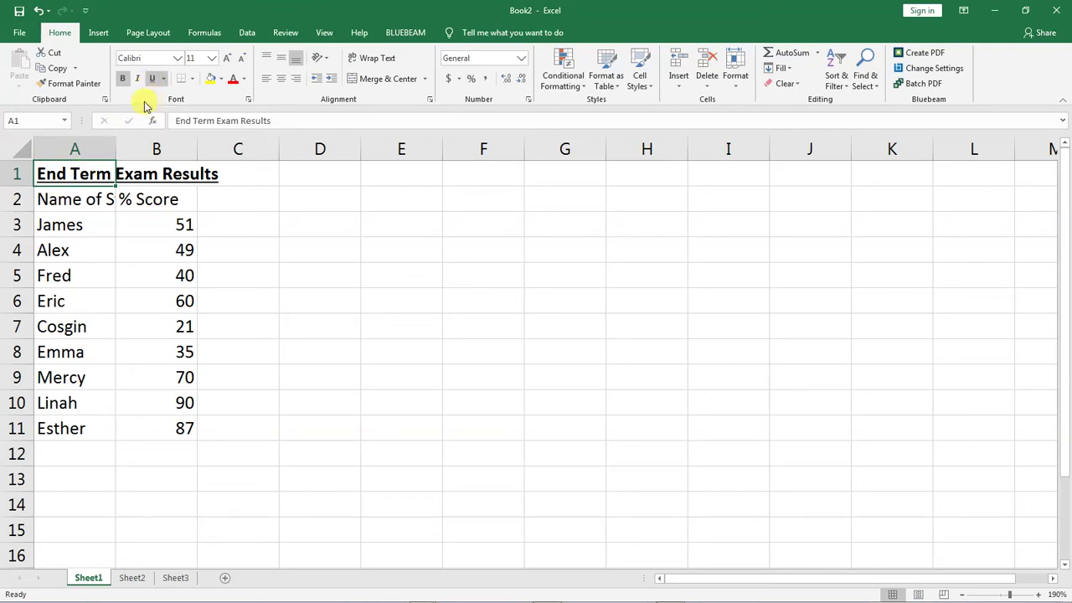
{"action": "left_click", "coordinate": [139, 81]}
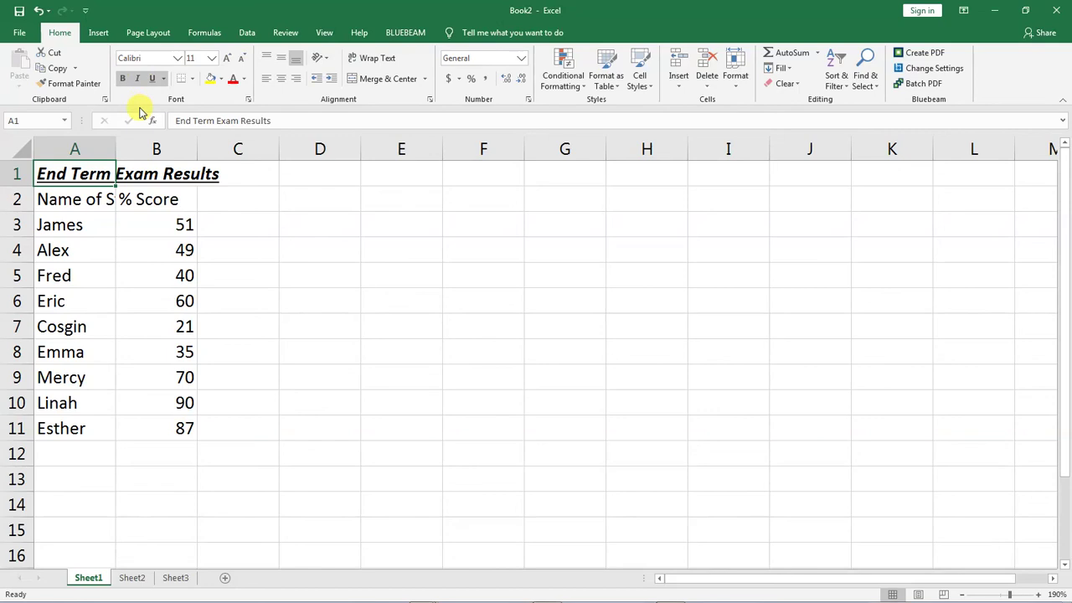
{"action": "left_click", "coordinate": [139, 81]}
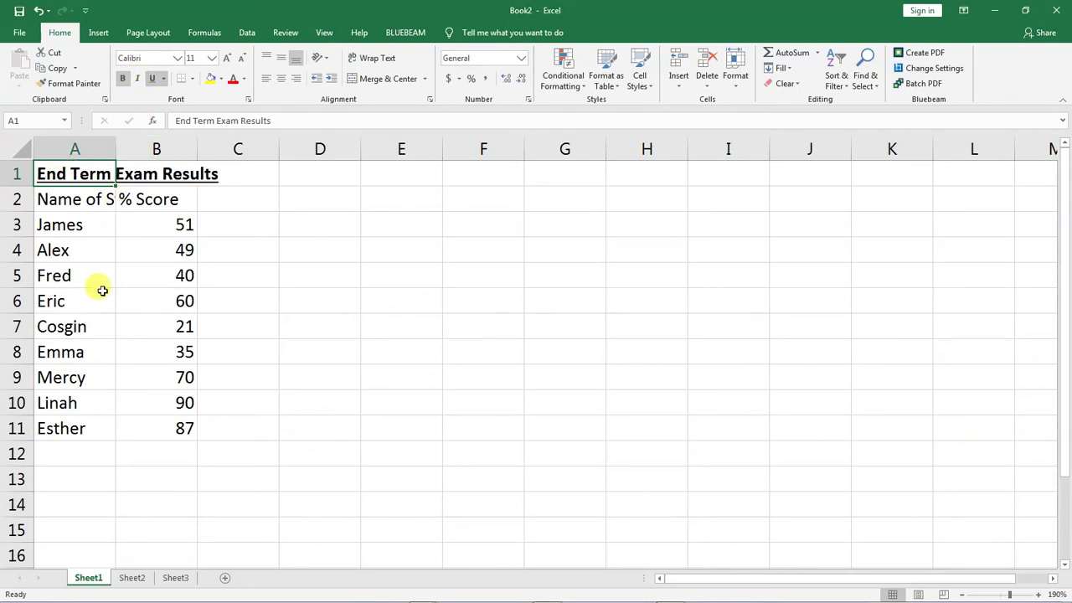
Preview font colours and fill colours on the title cell A1 without applying a new one
{"action": "left_click", "coordinate": [244, 79]}
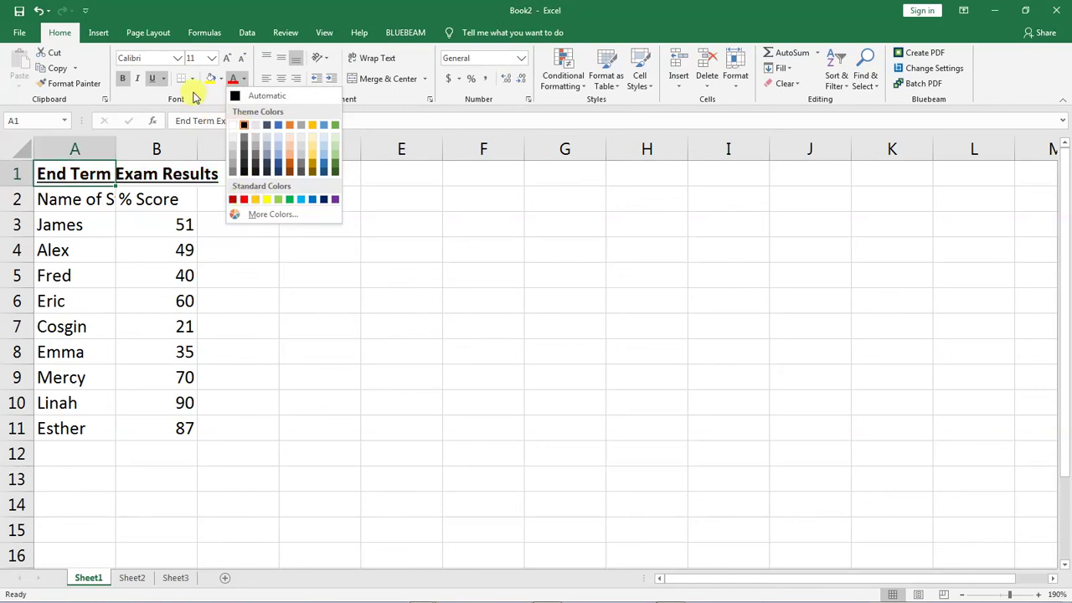
{"action": "left_click", "coordinate": [243, 125]}
{"action": "left_click", "coordinate": [245, 81]}
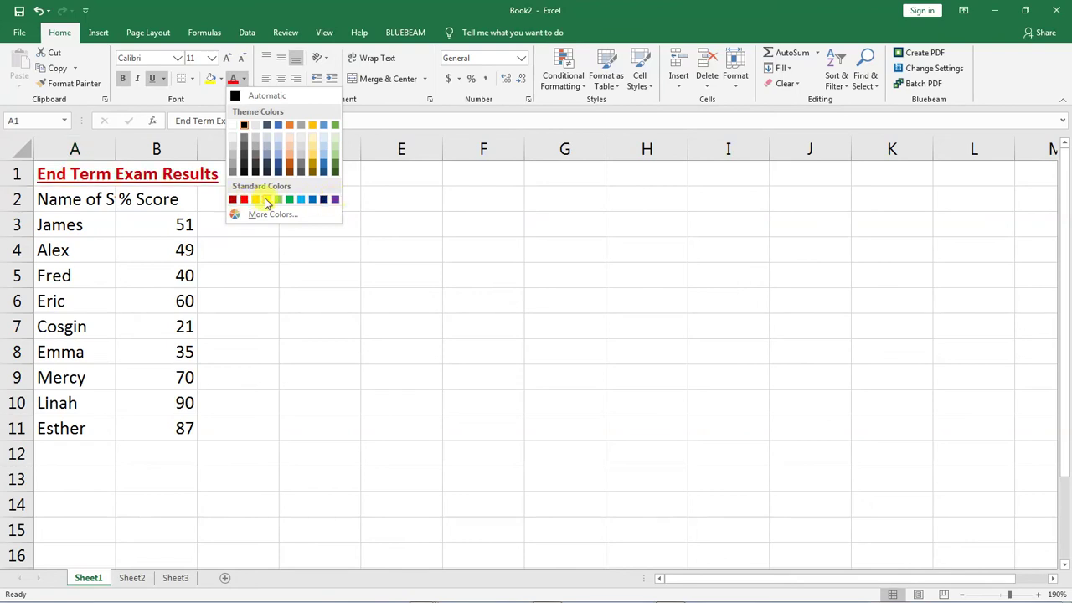
{"action": "left_click", "coordinate": [377, 197]}
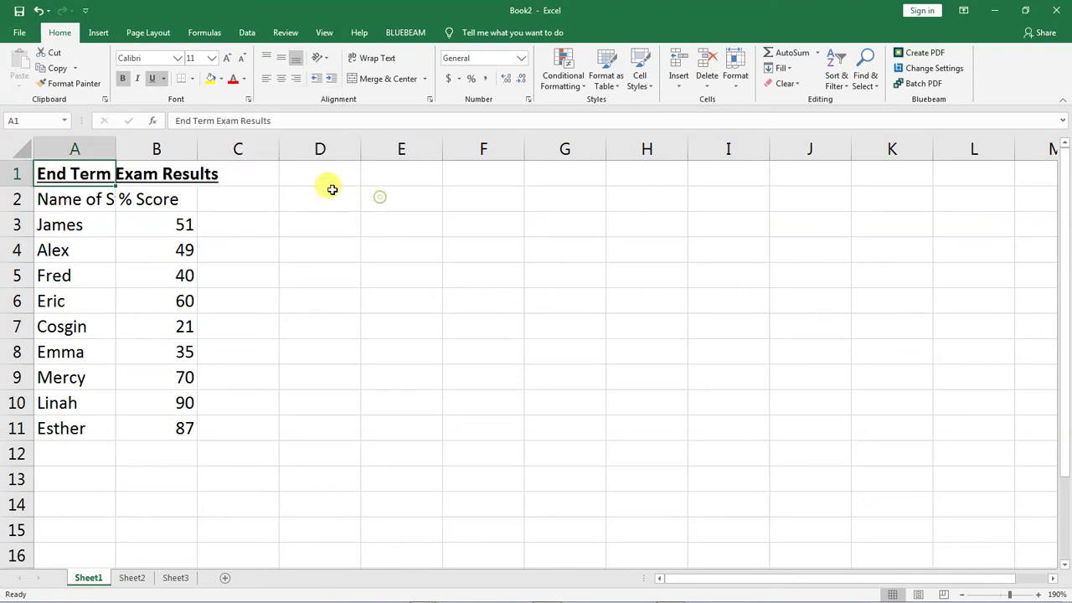
{"action": "left_click", "coordinate": [220, 79]}
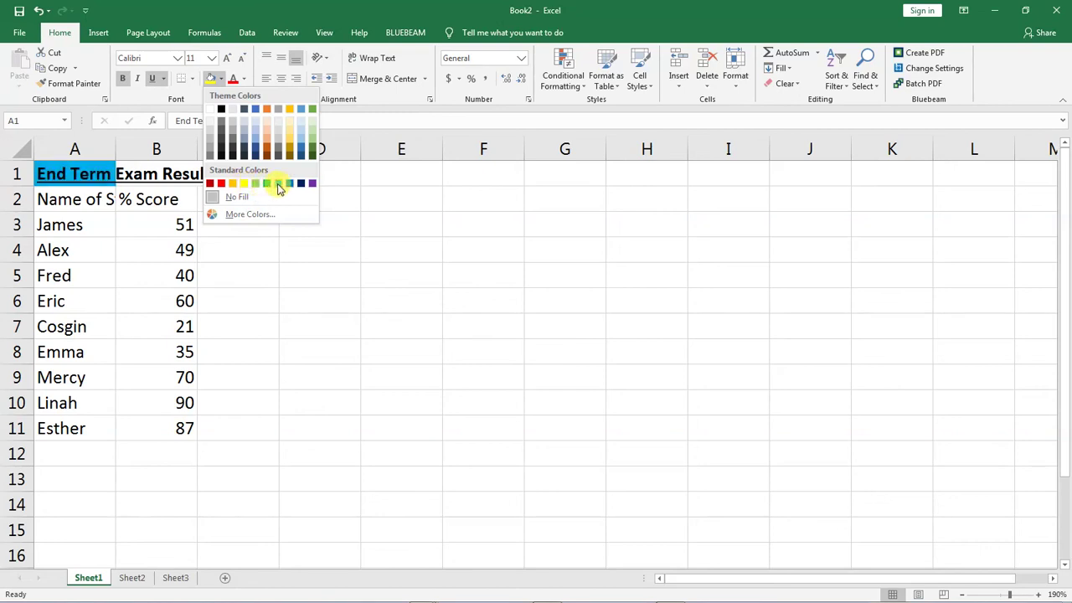
{"action": "left_click", "coordinate": [312, 246]}
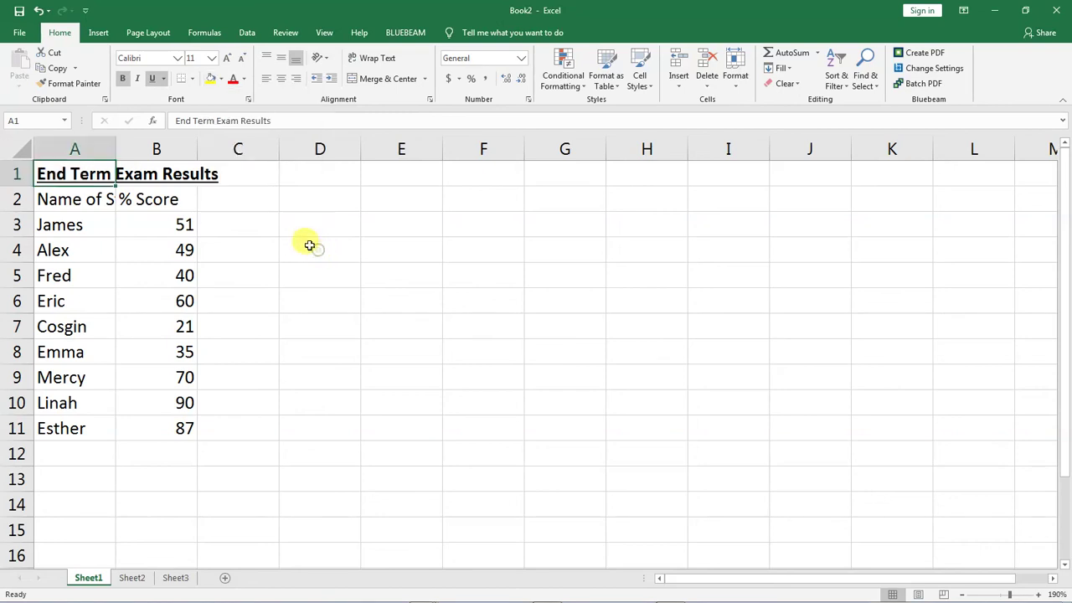
{"action": "left_click", "coordinate": [251, 251]}
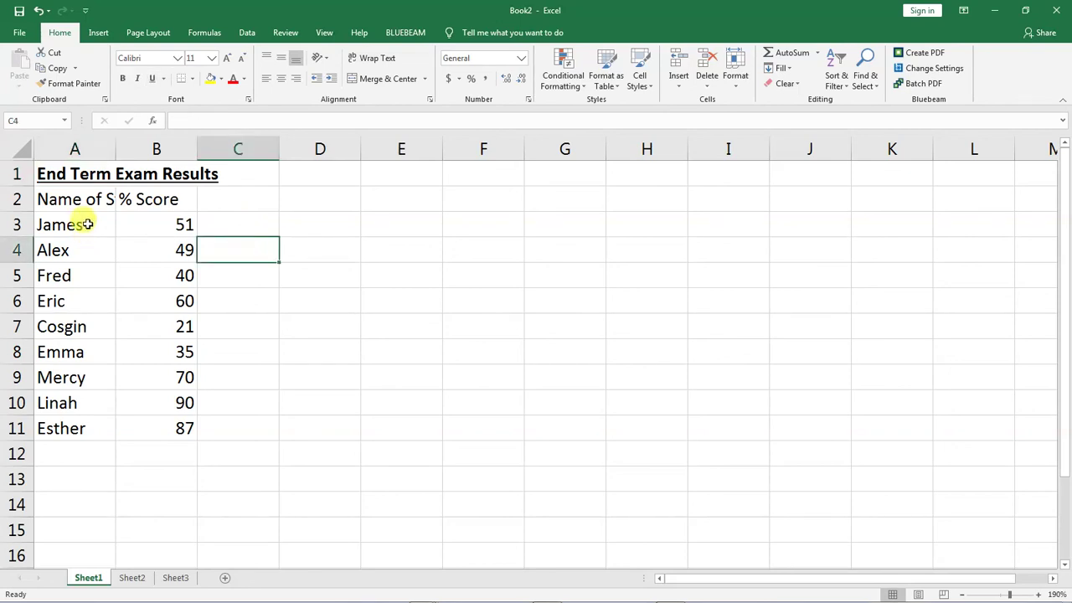
Widen column A by about a third to give the "Name of Student" header in A2 more room
{"action": "left_click", "coordinate": [77, 202]}
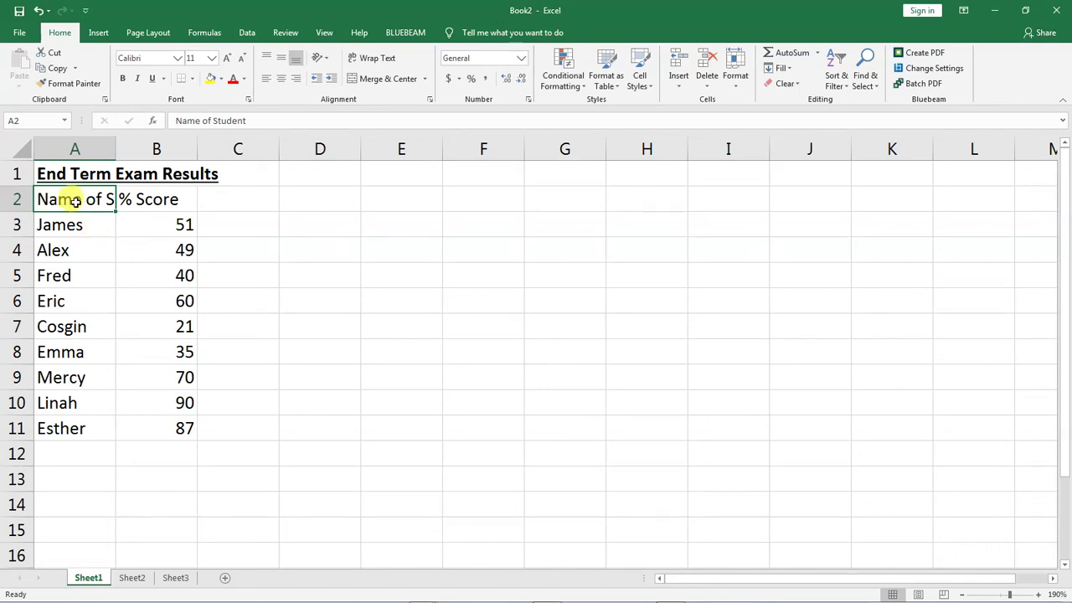
{"action": "left_click", "coordinate": [99, 251]}
{"action": "left_click", "coordinate": [94, 201]}
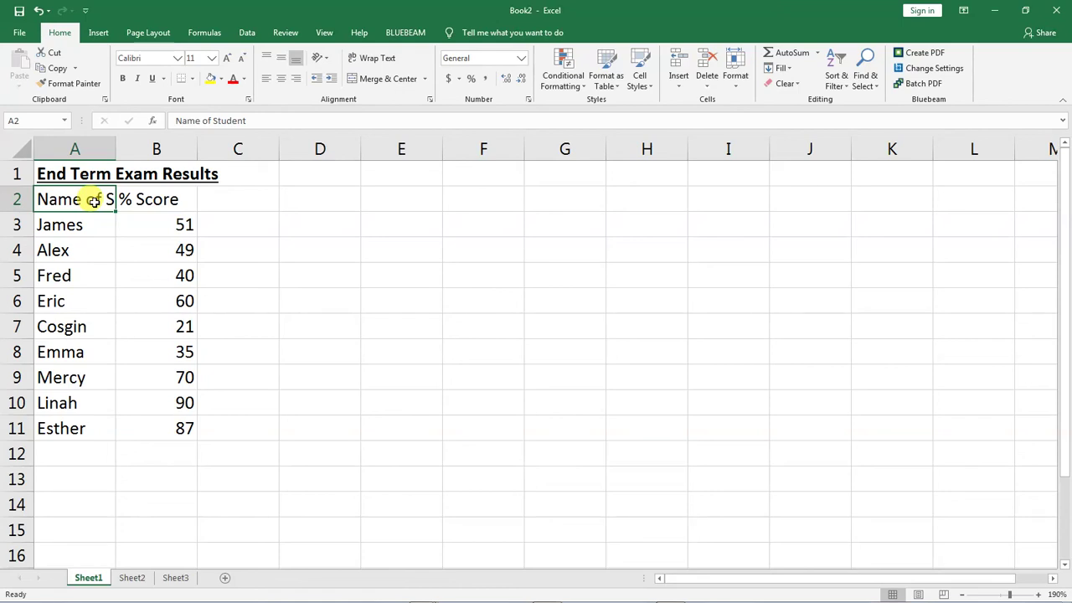
{"action": "left_click", "coordinate": [110, 249]}
{"action": "left_click", "coordinate": [102, 203]}
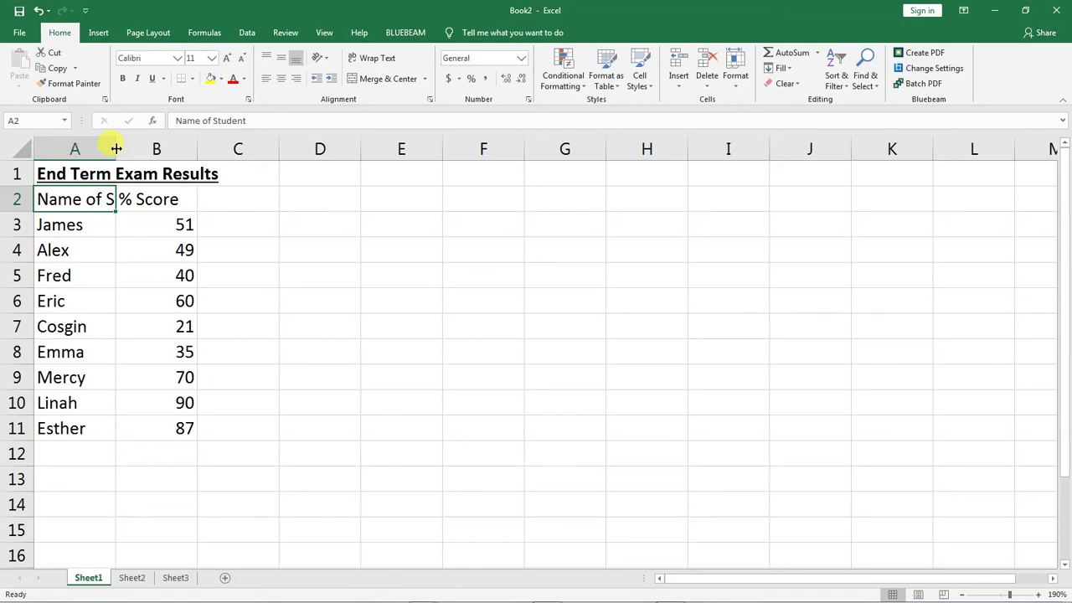
{"action": "left_click_drag", "start_coordinate": [116, 148], "coordinate": [142, 153]}
{"action": "left_click", "coordinate": [125, 232]}
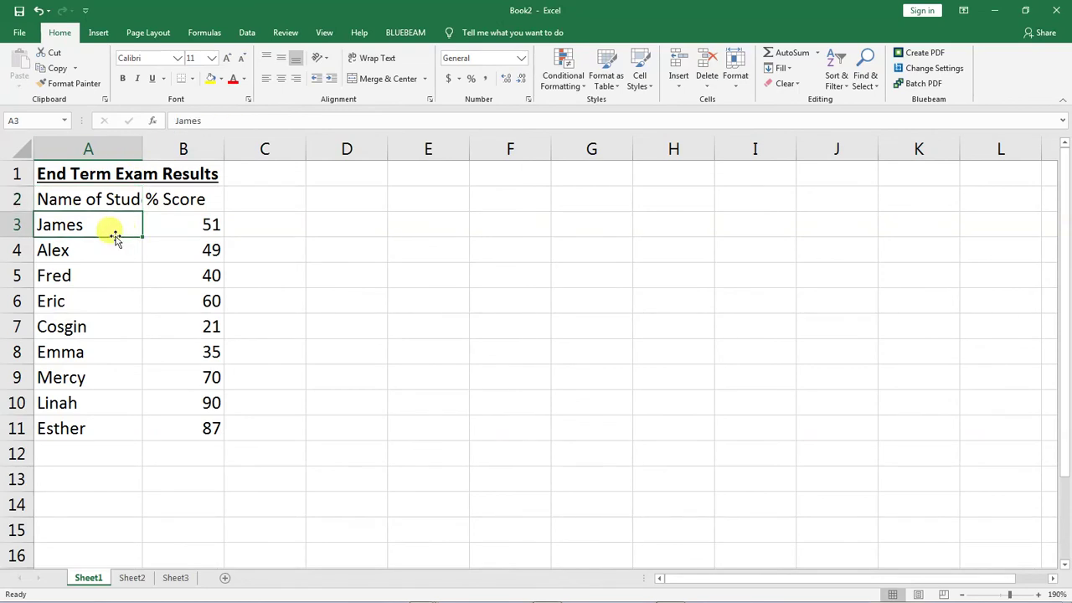
AutoFit column A so that its width matches its longest entry
{"action": "left_click", "coordinate": [61, 202]}
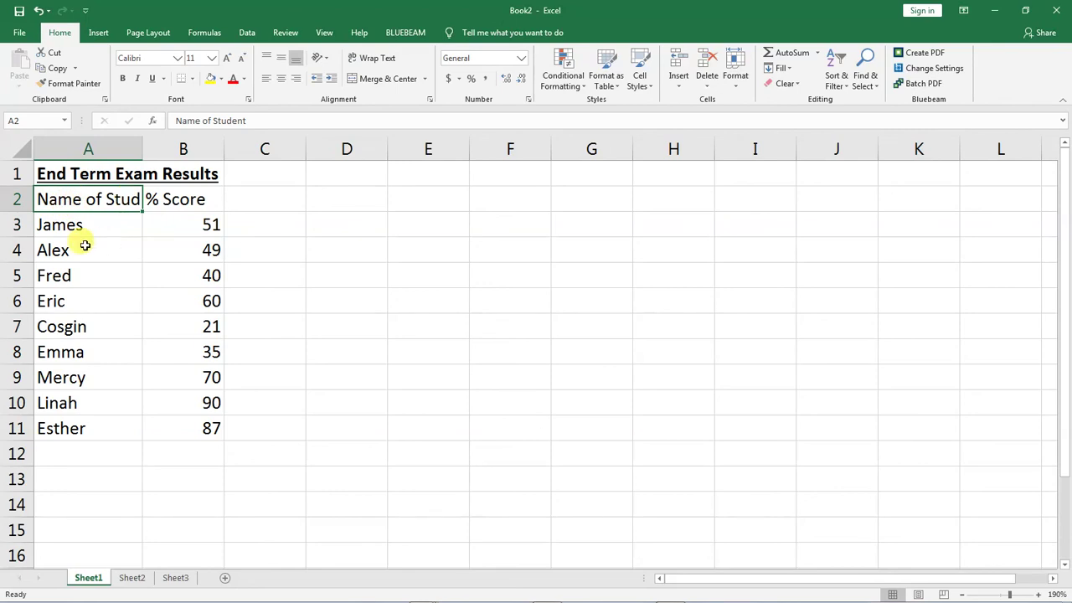
{"action": "double_click", "coordinate": [142, 149]}
{"action": "left_click", "coordinate": [158, 241]}
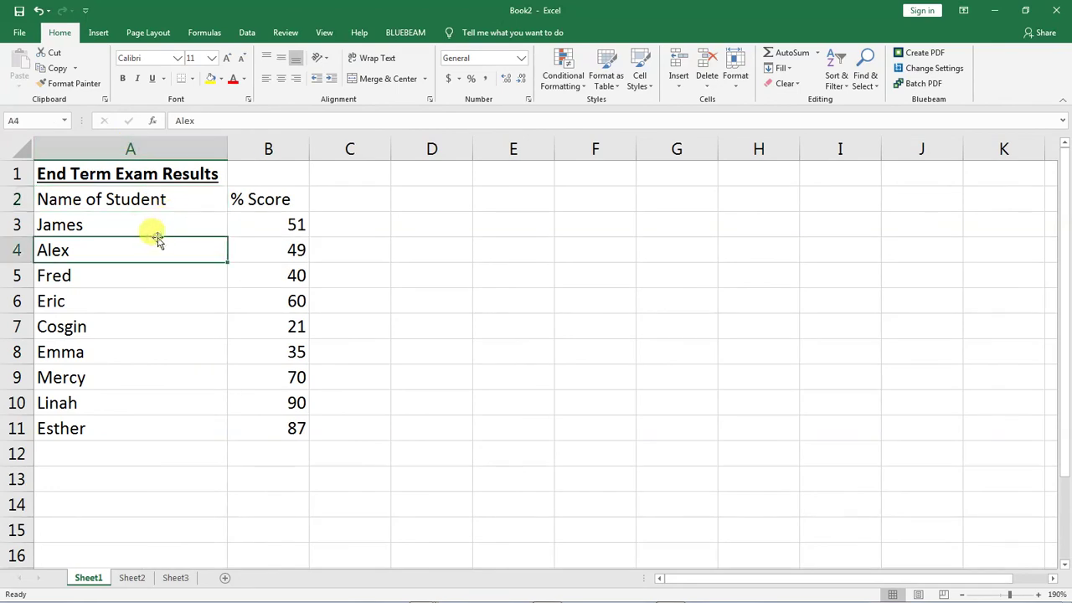
{"action": "left_click", "coordinate": [126, 195]}
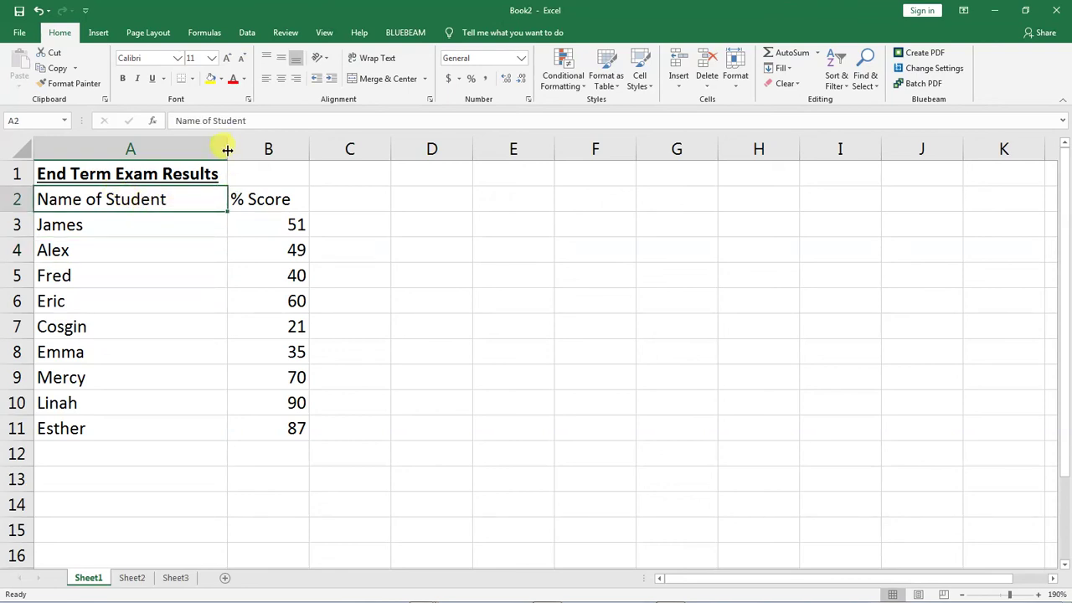
{"action": "left_click", "coordinate": [159, 174]}
{"action": "left_click", "coordinate": [168, 197]}
{"action": "left_click", "coordinate": [165, 174]}
{"action": "left_click", "coordinate": [168, 201]}
{"action": "left_click", "coordinate": [168, 174]}
{"action": "left_click", "coordinate": [165, 206]}
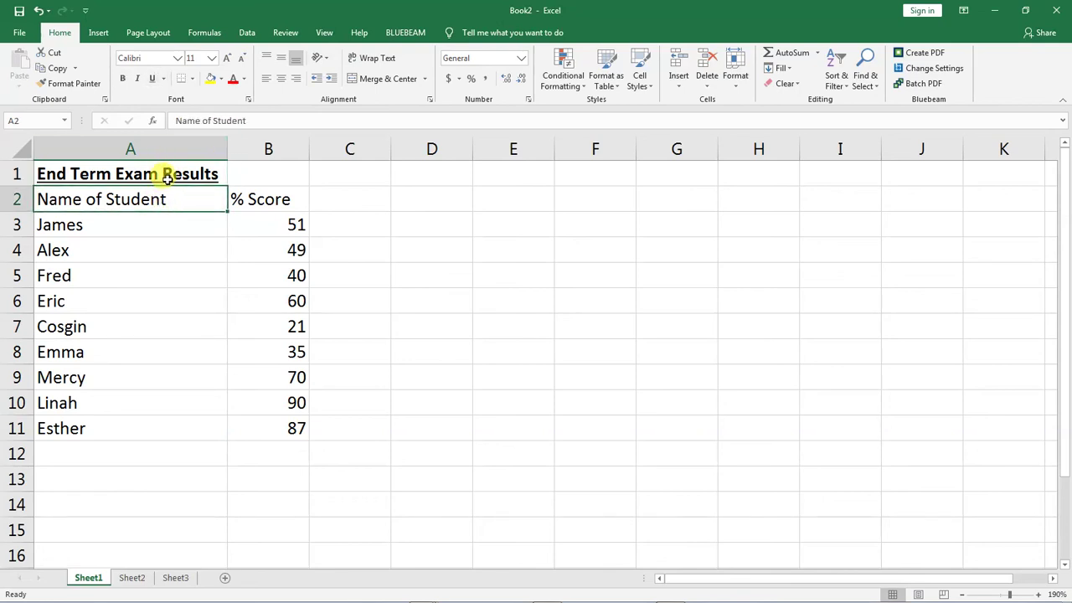
{"action": "left_click", "coordinate": [163, 175]}
{"action": "left_click", "coordinate": [173, 201]}
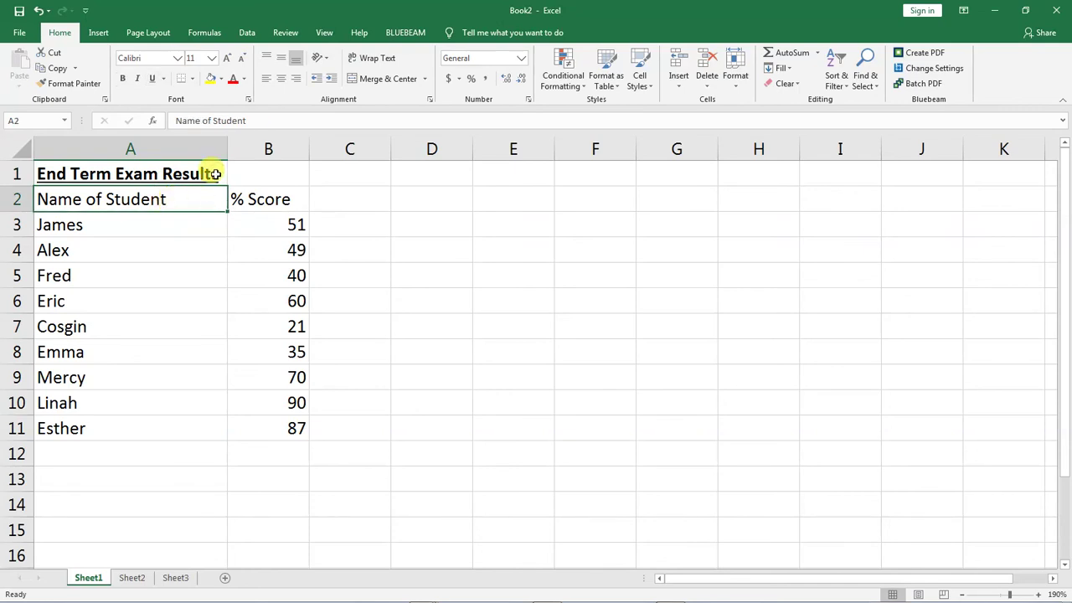
Merge and centre the title "End Term Exam Results" across cells A1 and B1
{"action": "left_click", "coordinate": [144, 174]}
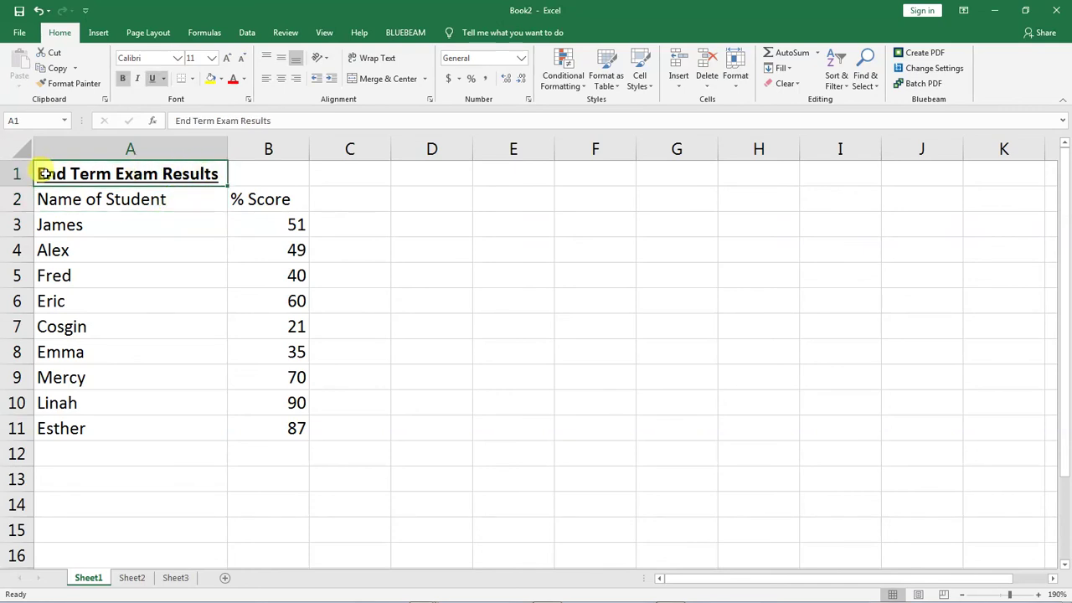
{"action": "left_click", "coordinate": [263, 170]}
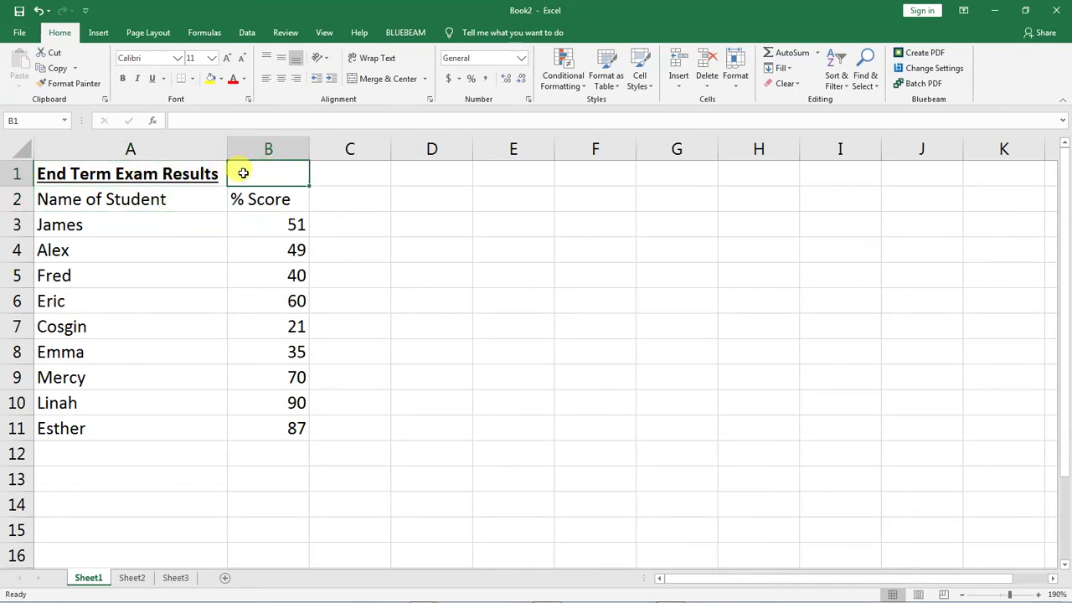
{"action": "left_click", "coordinate": [143, 173]}
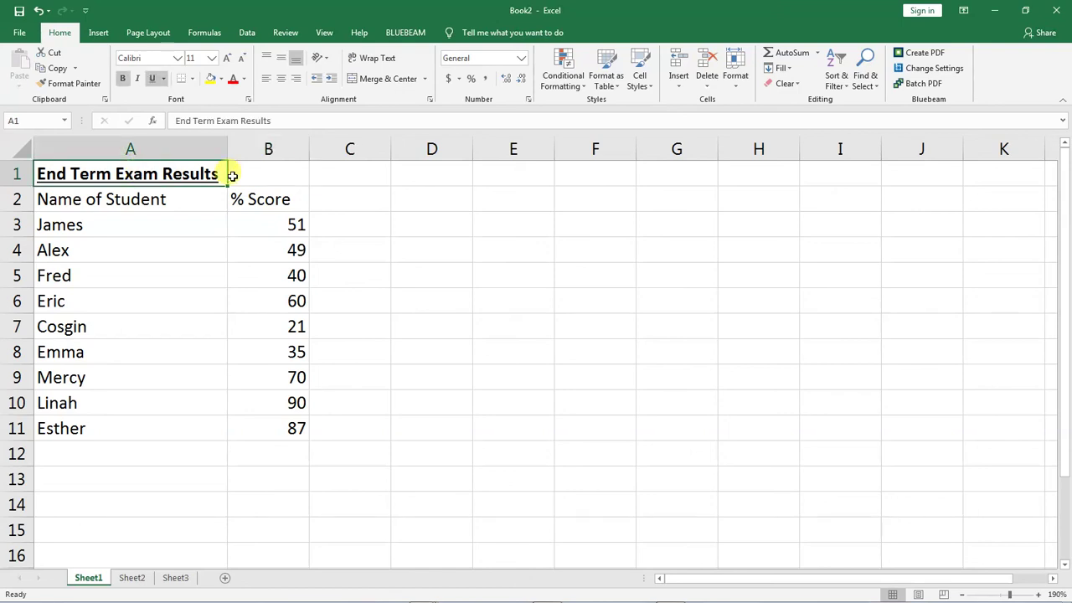
{"action": "left_click", "coordinate": [150, 152]}
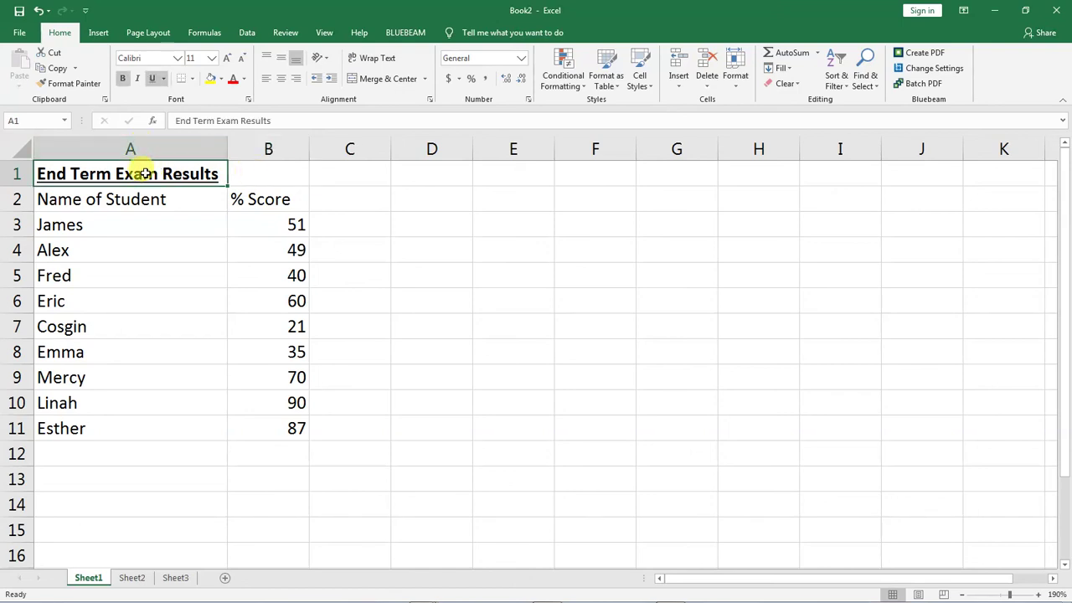
{"action": "left_click", "coordinate": [252, 175]}
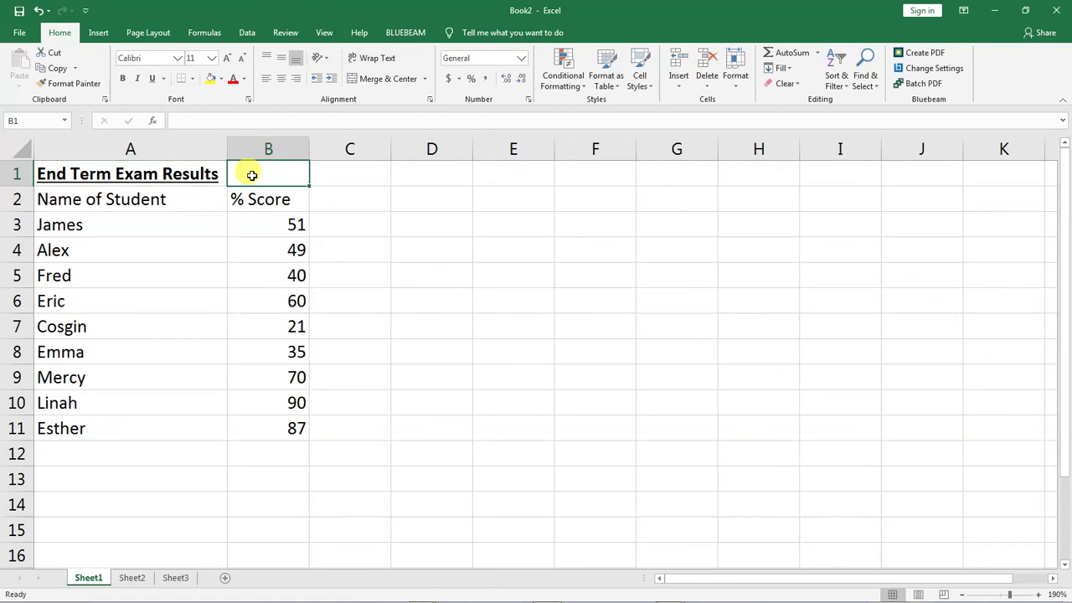
{"action": "left_click", "coordinate": [43, 174]}
{"action": "left_click_drag", "start_coordinate": [43, 174], "coordinate": [252, 175]}
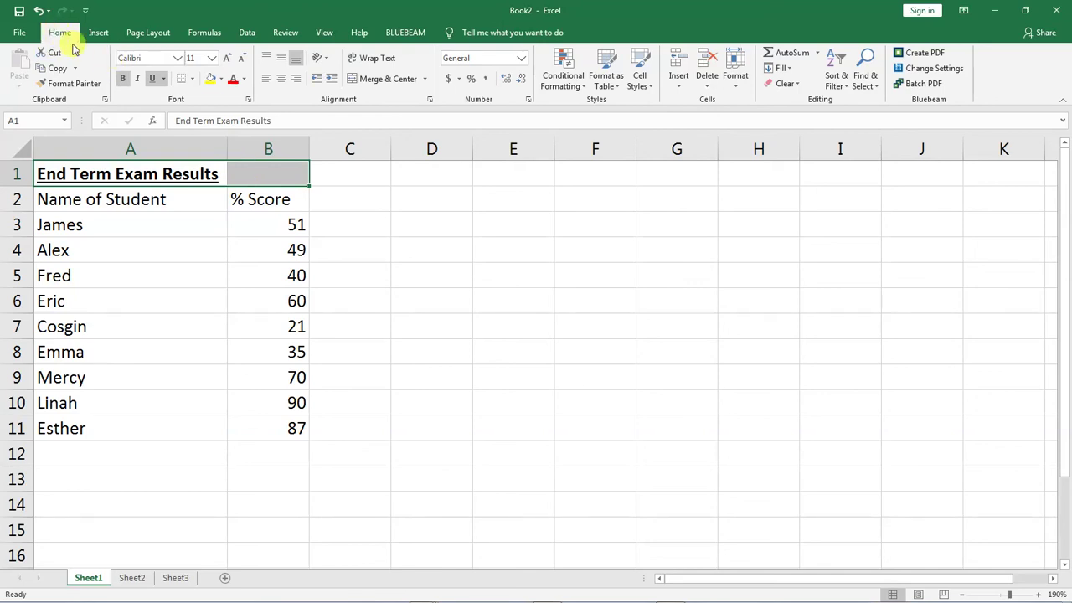
{"action": "left_click", "coordinate": [374, 84]}
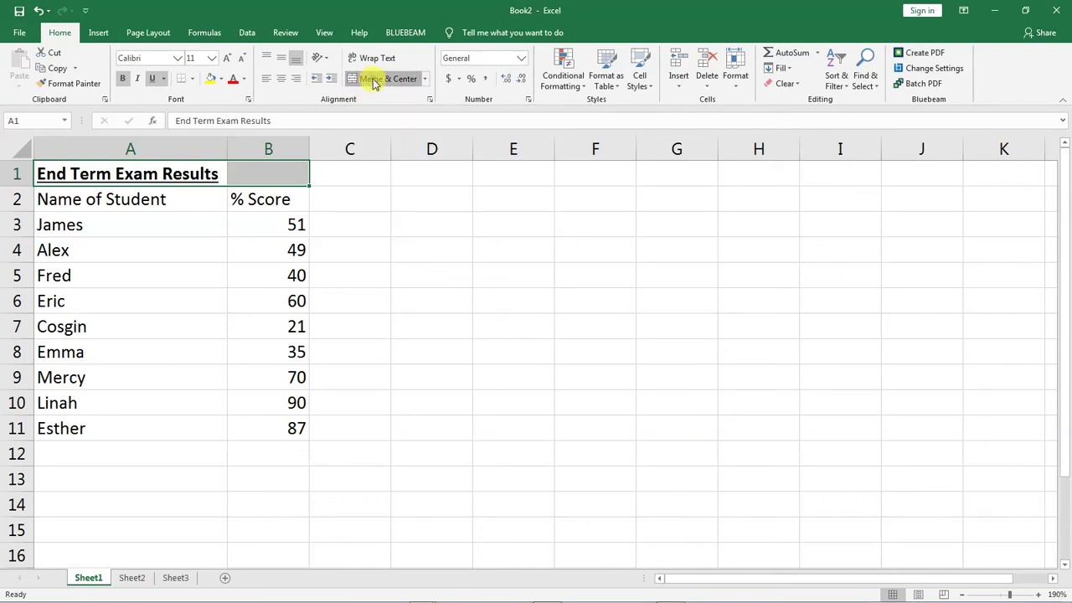
{"action": "left_click", "coordinate": [174, 221]}
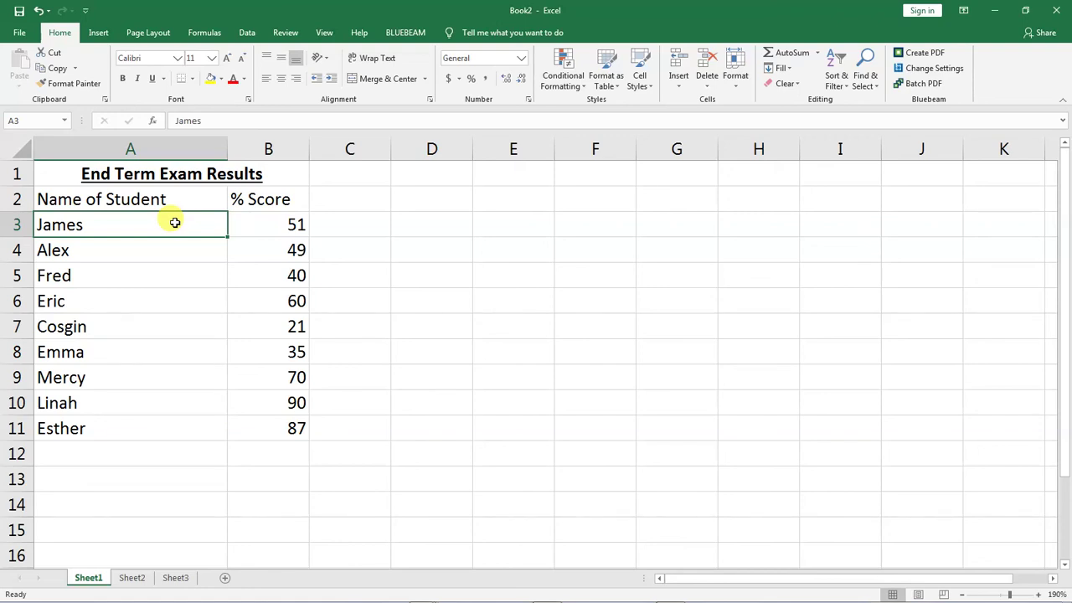
Make the column headers "Name of Student" and "% Score" in A2:B2 bold
{"action": "left_click", "coordinate": [58, 201]}
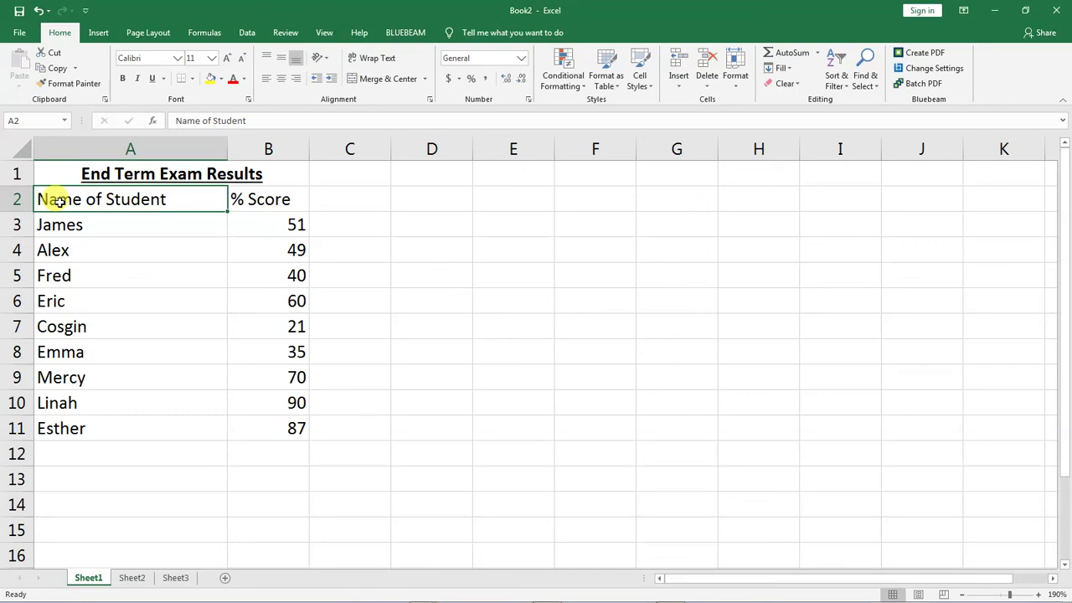
{"action": "left_click", "coordinate": [240, 200]}
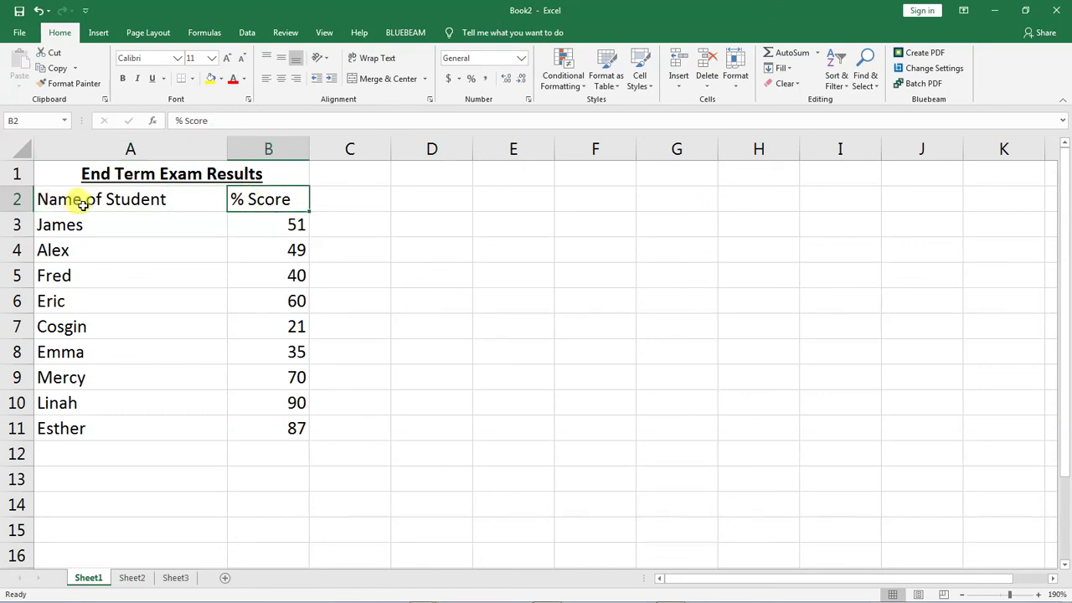
{"action": "left_click_drag", "start_coordinate": [40, 199], "coordinate": [265, 199]}
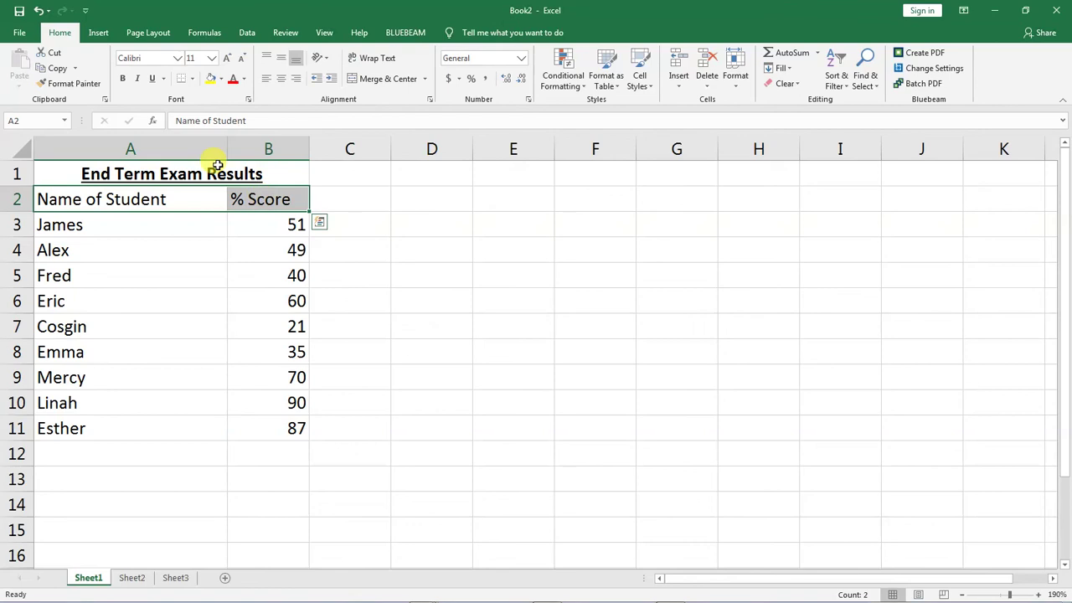
{"action": "left_click", "coordinate": [123, 78]}
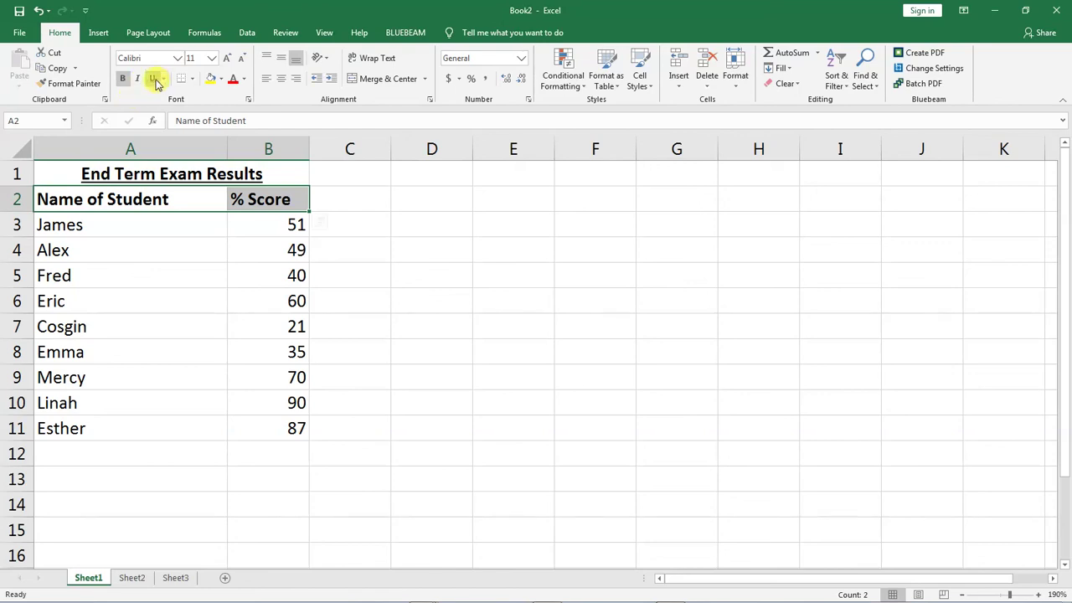
{"action": "left_click", "coordinate": [153, 244]}
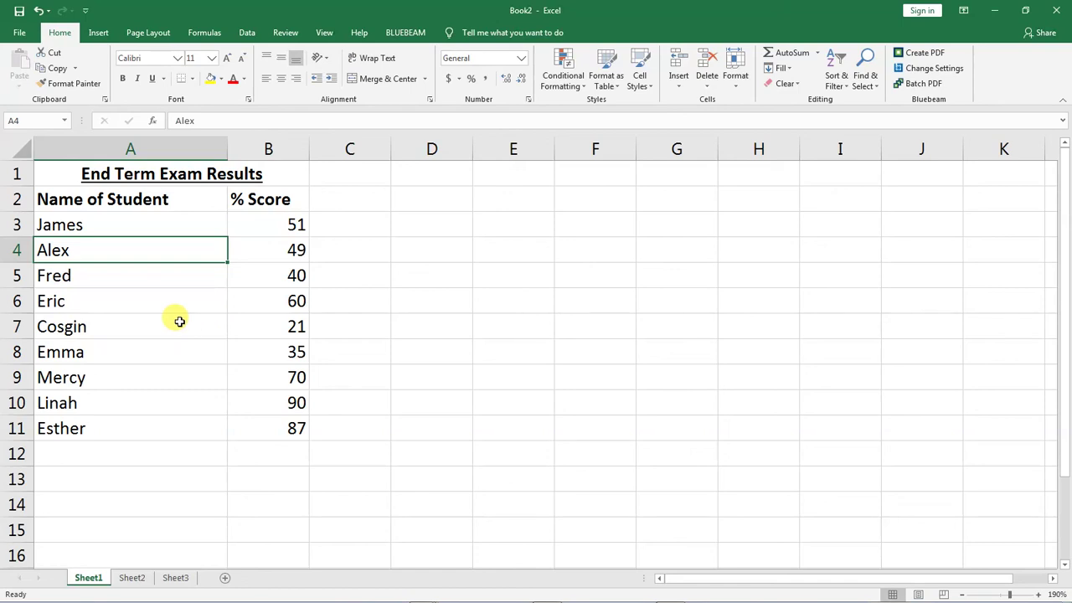
{"action": "left_click", "coordinate": [329, 280]}
{"action": "left_click", "coordinate": [178, 278]}
{"action": "left_click", "coordinate": [156, 304]}
{"action": "left_click", "coordinate": [156, 329]}
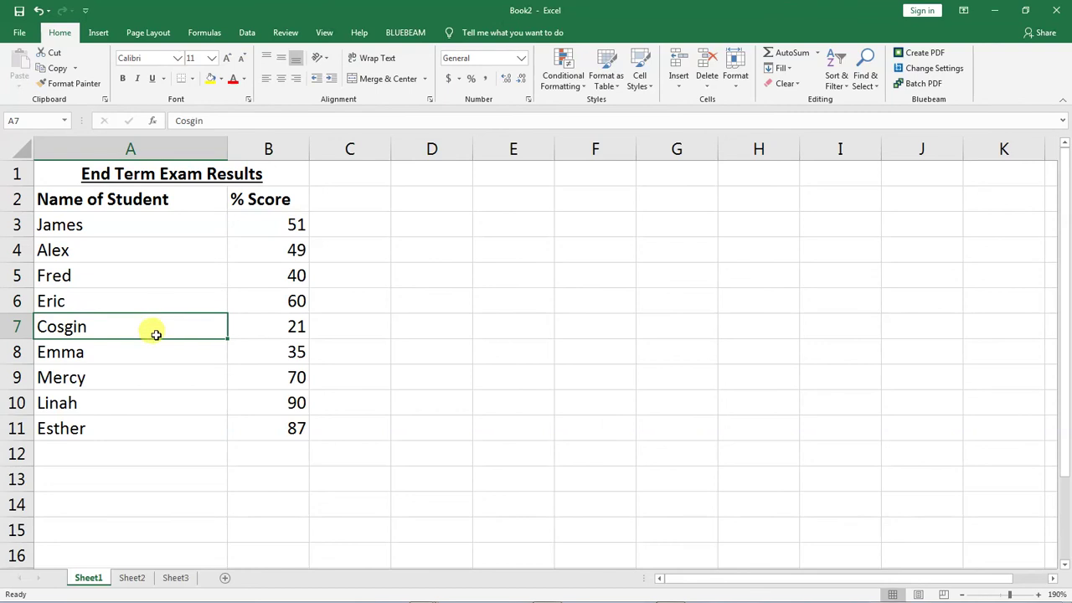
{"action": "left_click", "coordinate": [158, 350]}
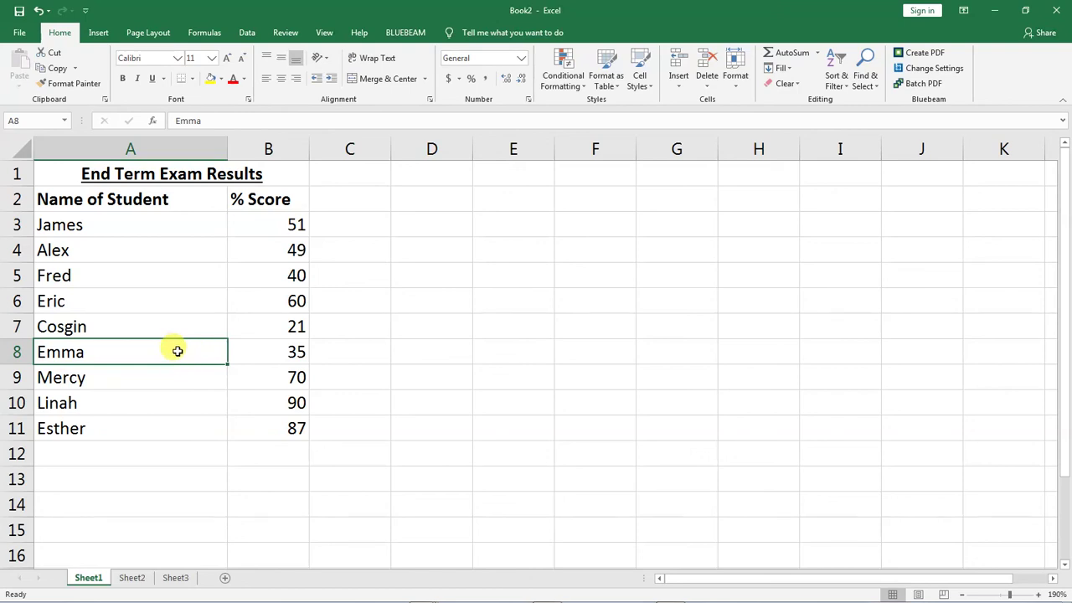
Examine how the title and header rows behave when moving down the sheet past the results table and back
{"action": "scroll", "coordinate": [177, 351], "scroll_direction": "down", "scroll_amount": 5}
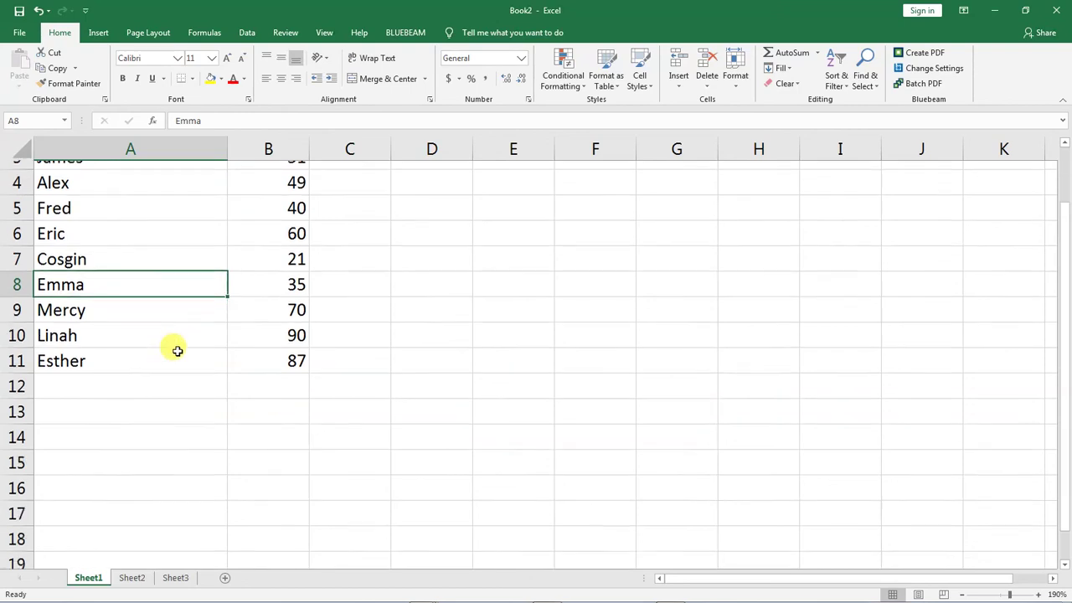
{"action": "scroll", "coordinate": [155, 363], "scroll_direction": "up", "scroll_amount": 3}
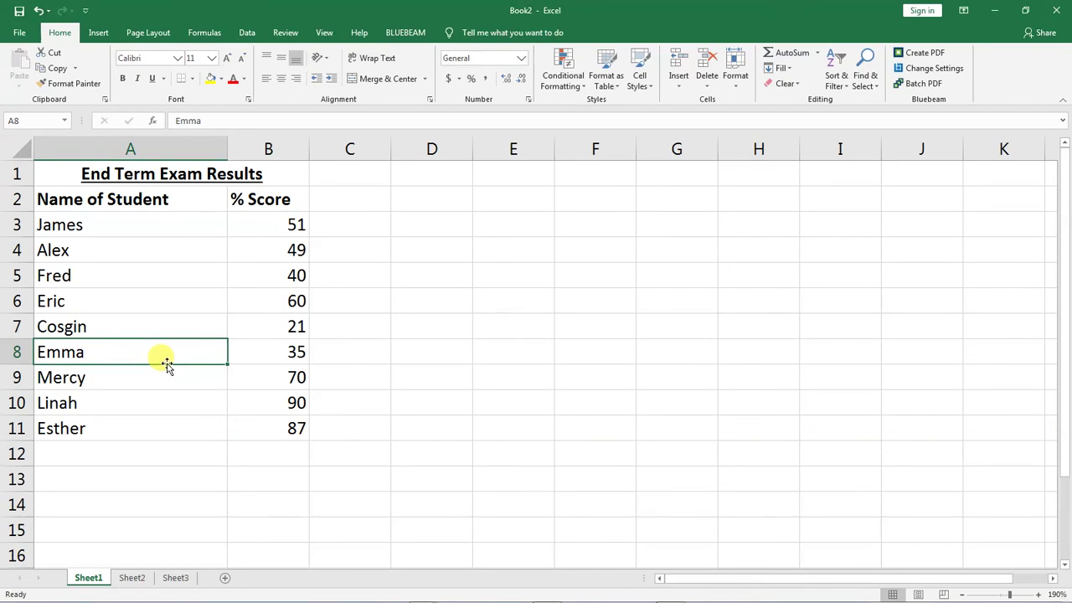
{"action": "scroll", "coordinate": [159, 362], "scroll_direction": "down", "scroll_amount": 10}
{"action": "scroll", "coordinate": [143, 388], "scroll_direction": "down", "scroll_amount": 7}
{"action": "scroll", "coordinate": [143, 388], "scroll_direction": "up", "scroll_amount": 1}
{"action": "scroll", "coordinate": [143, 387], "scroll_direction": "down", "scroll_amount": 7}
{"action": "scroll", "coordinate": [145, 388], "scroll_direction": "up", "scroll_amount": 5}
{"action": "scroll", "coordinate": [144, 387], "scroll_direction": "up", "scroll_amount": 19}
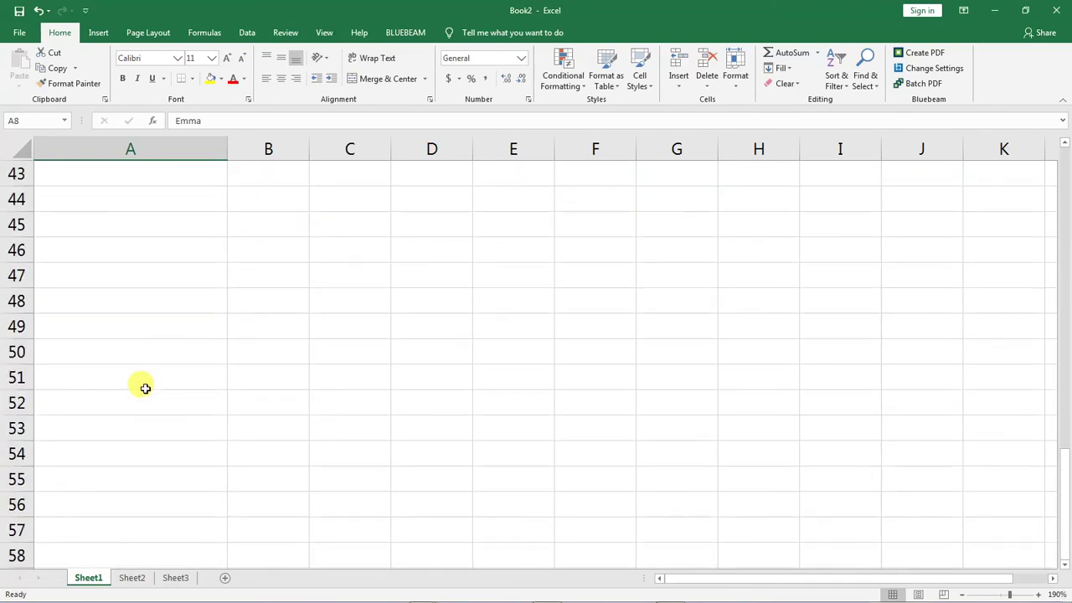
{"action": "left_click_drag", "start_coordinate": [48, 199], "coordinate": [297, 198]}
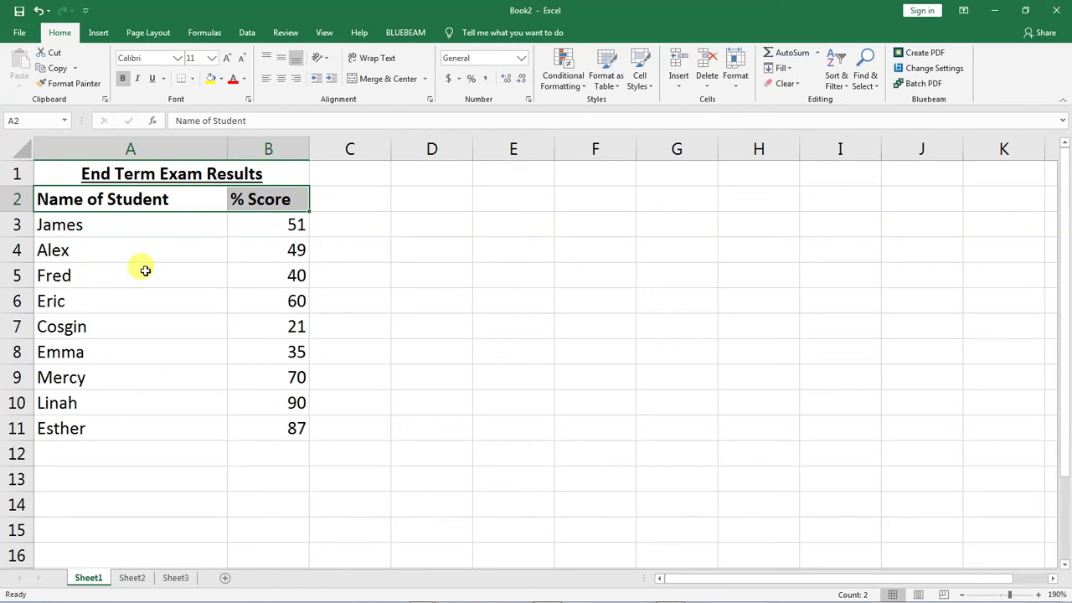
{"action": "scroll", "coordinate": [145, 270], "scroll_direction": "down", "scroll_amount": 7}
{"action": "scroll", "coordinate": [145, 271], "scroll_direction": "down", "scroll_amount": 3}
{"action": "scroll", "coordinate": [145, 270], "scroll_direction": "down", "scroll_amount": 3}
{"action": "scroll", "coordinate": [144, 270], "scroll_direction": "up", "scroll_amount": 13}
{"action": "left_click", "coordinate": [144, 275]}
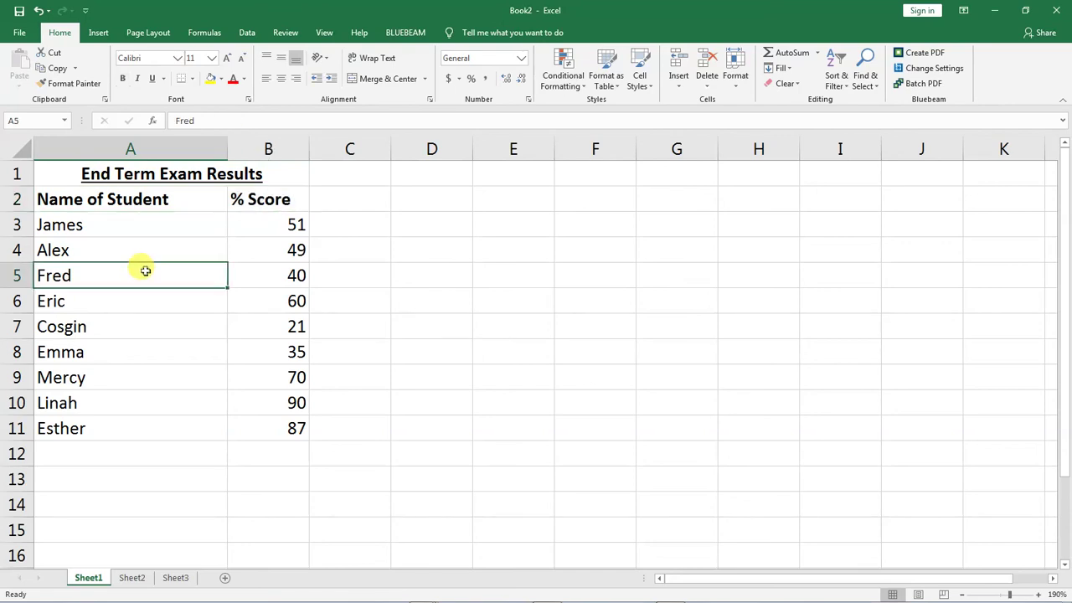
Select the title and header cells, and entire rows 1, 2 and 3 one after another
{"action": "left_click", "coordinate": [44, 199]}
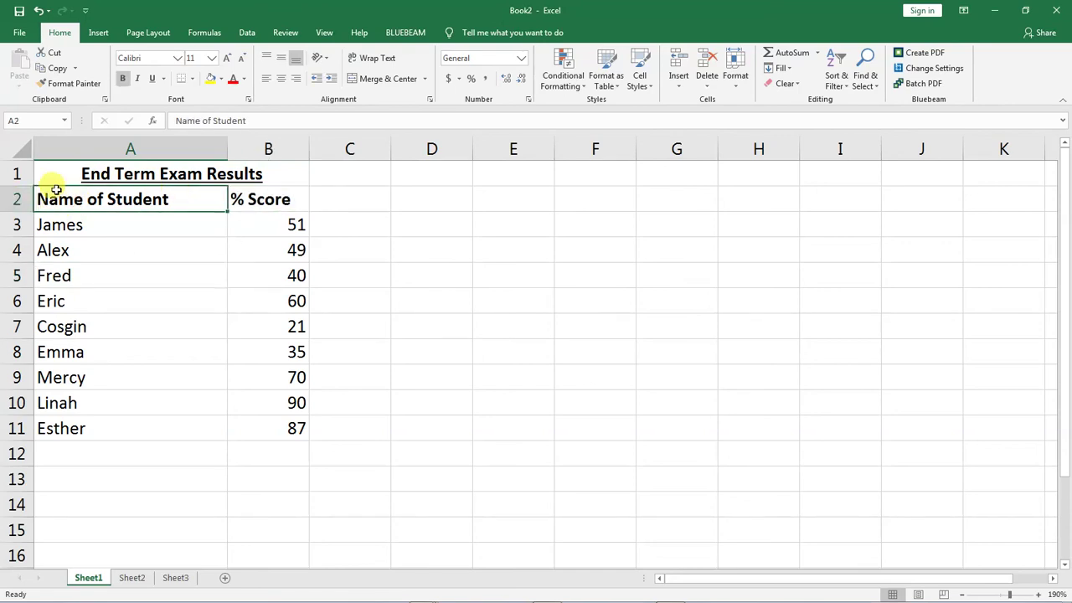
{"action": "left_click", "coordinate": [48, 173]}
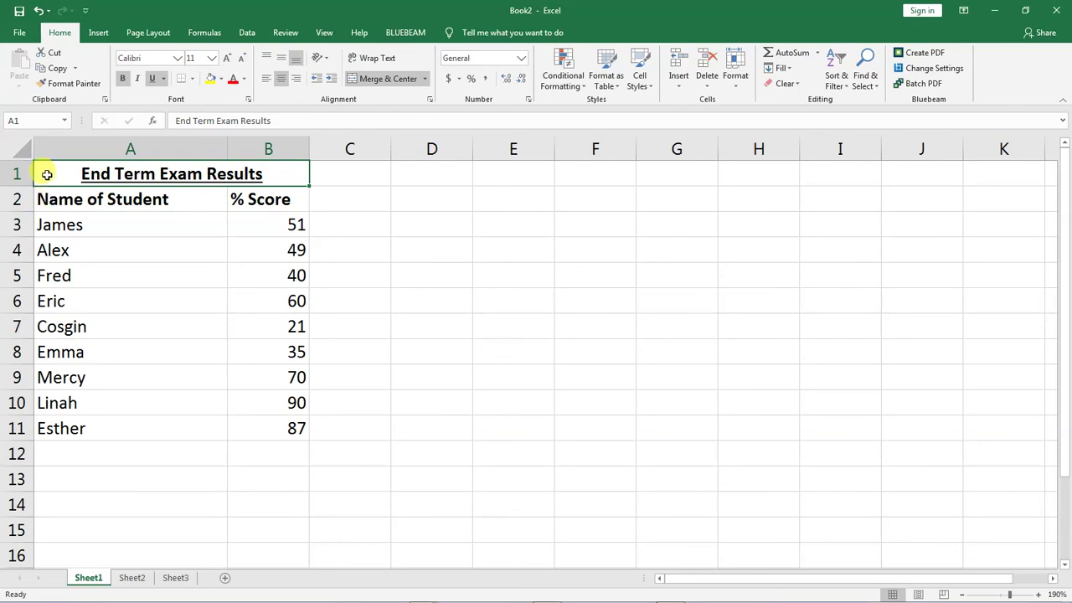
{"action": "left_click", "coordinate": [14, 174]}
{"action": "left_click", "coordinate": [15, 199]}
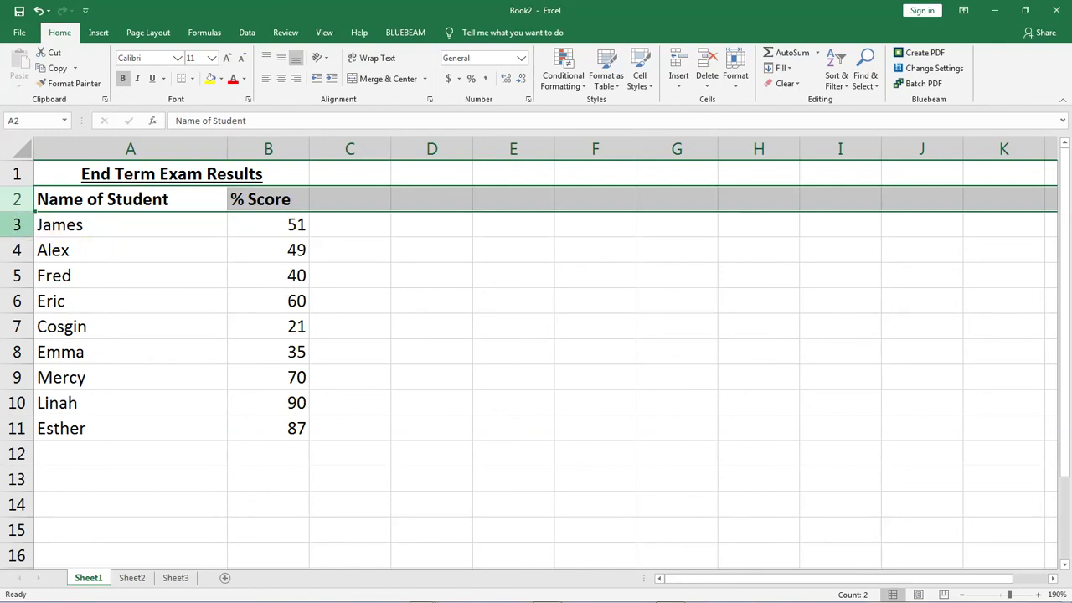
{"action": "left_click", "coordinate": [18, 223]}
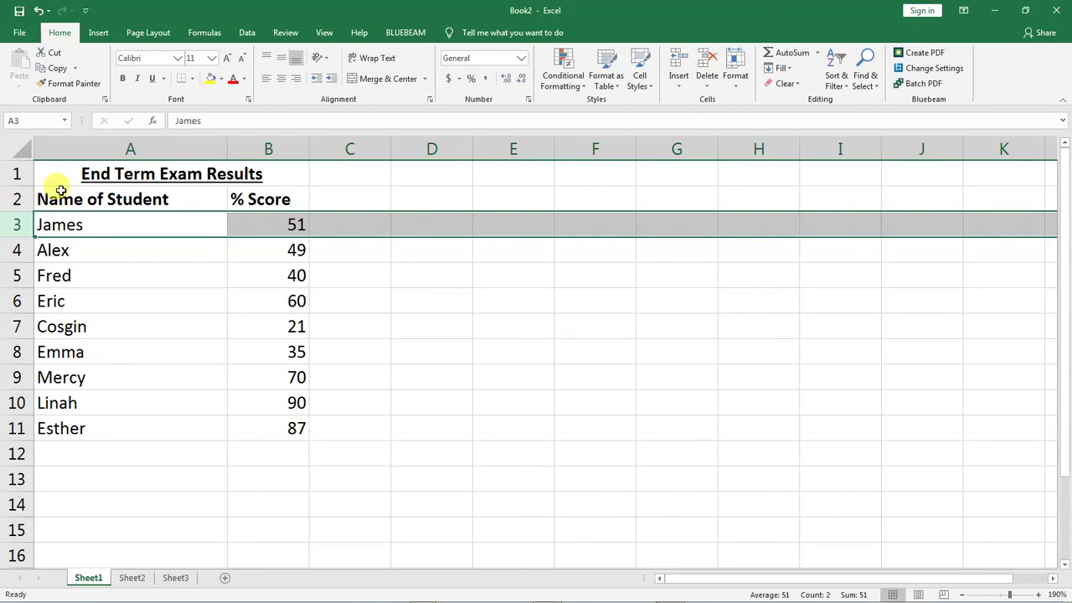
{"action": "left_click", "coordinate": [115, 253]}
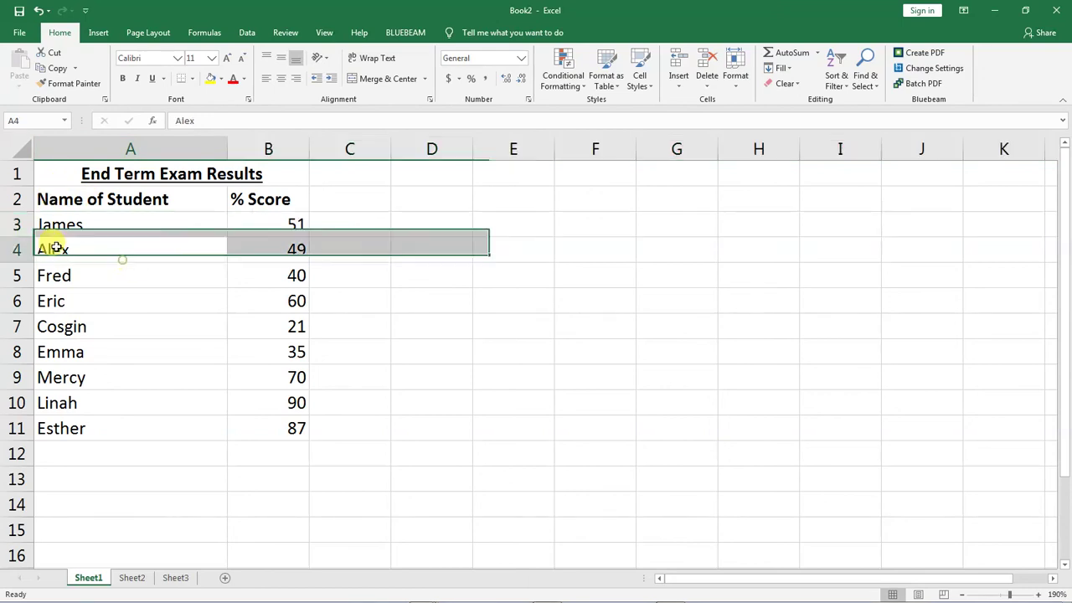
Select row 3, apply Freeze Top Row to the worksheet, and check the frozen row further down the sheet
{"action": "left_click", "coordinate": [14, 224]}
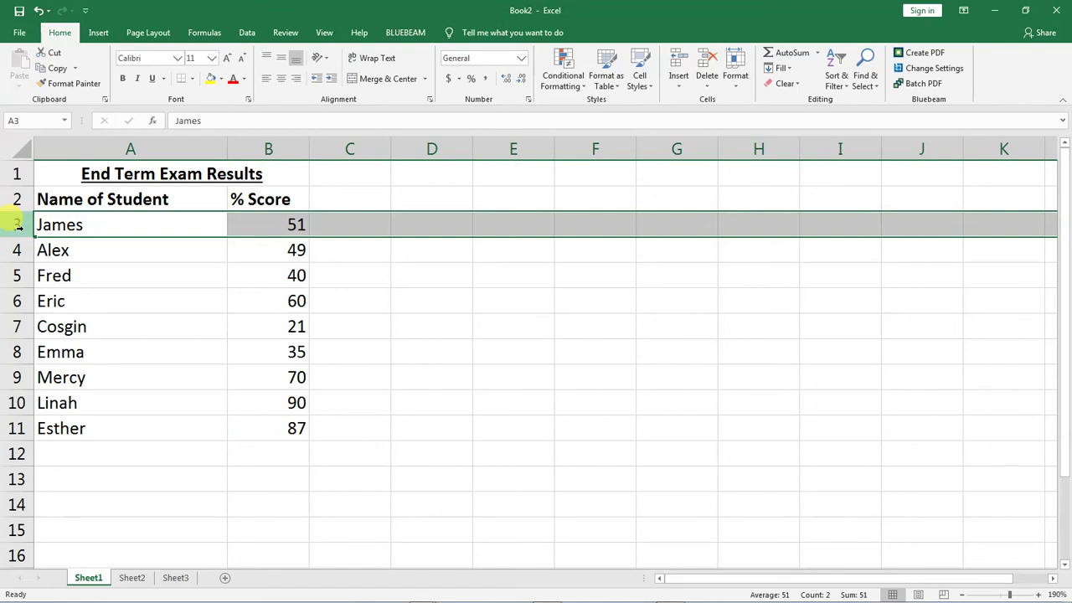
{"action": "left_click", "coordinate": [323, 33]}
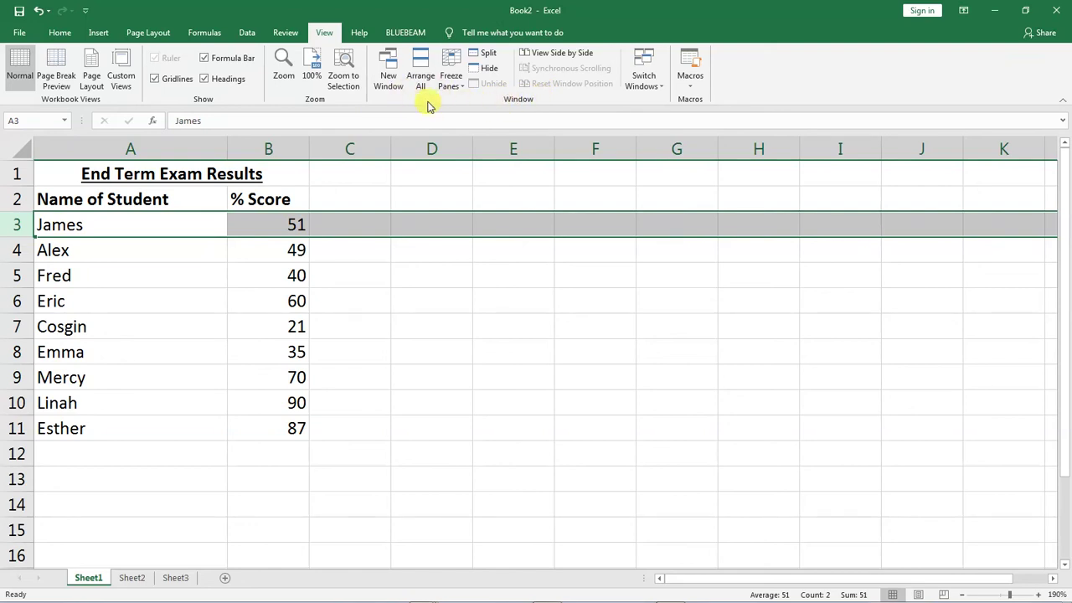
{"action": "left_click", "coordinate": [450, 58]}
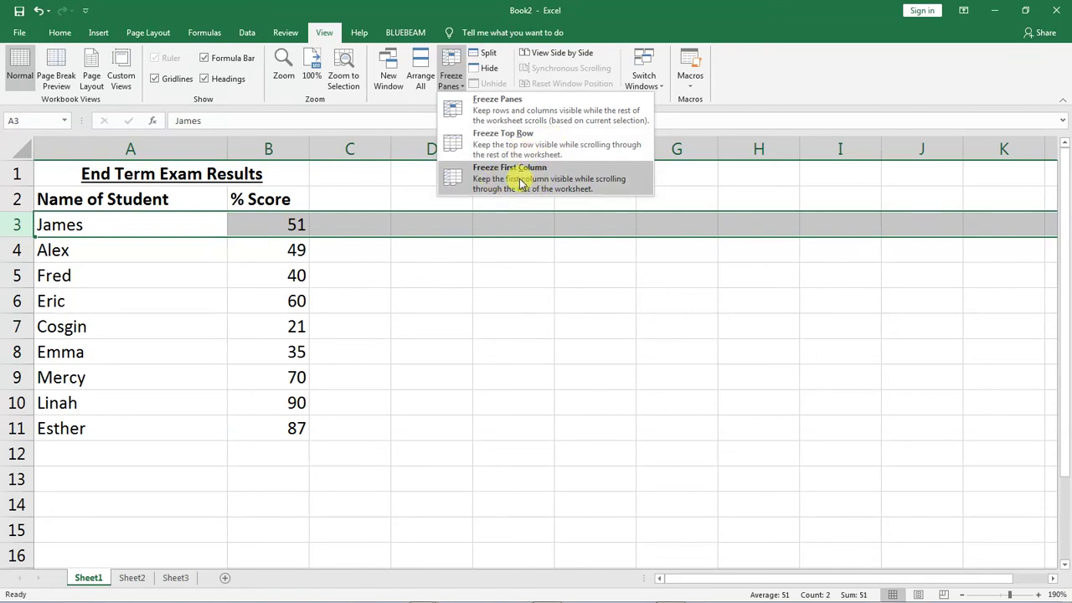
{"action": "left_click", "coordinate": [517, 142]}
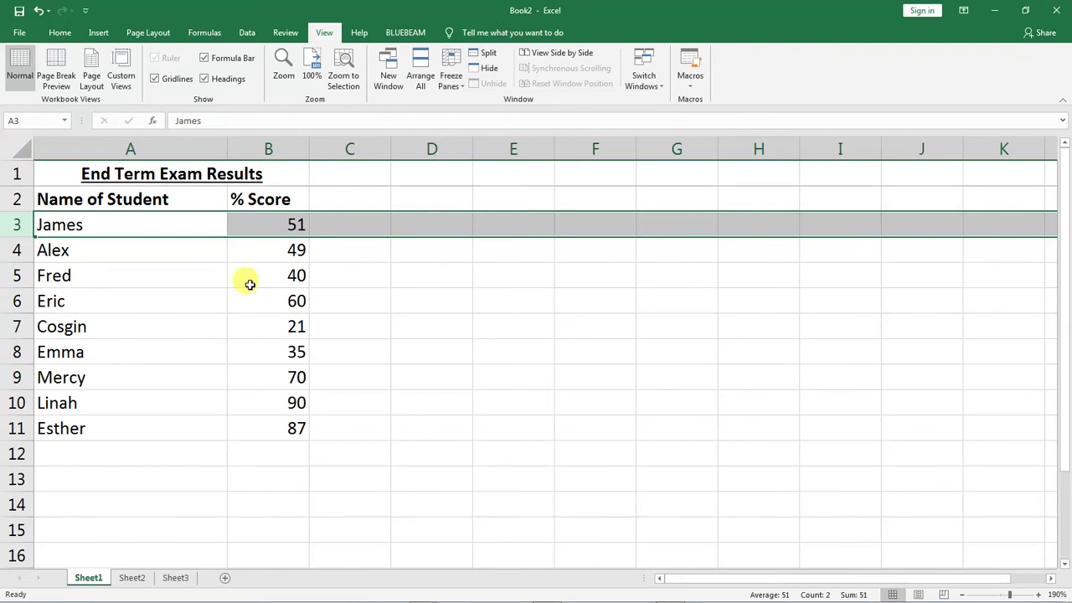
{"action": "scroll", "coordinate": [250, 284], "scroll_direction": "down", "scroll_amount": 5}
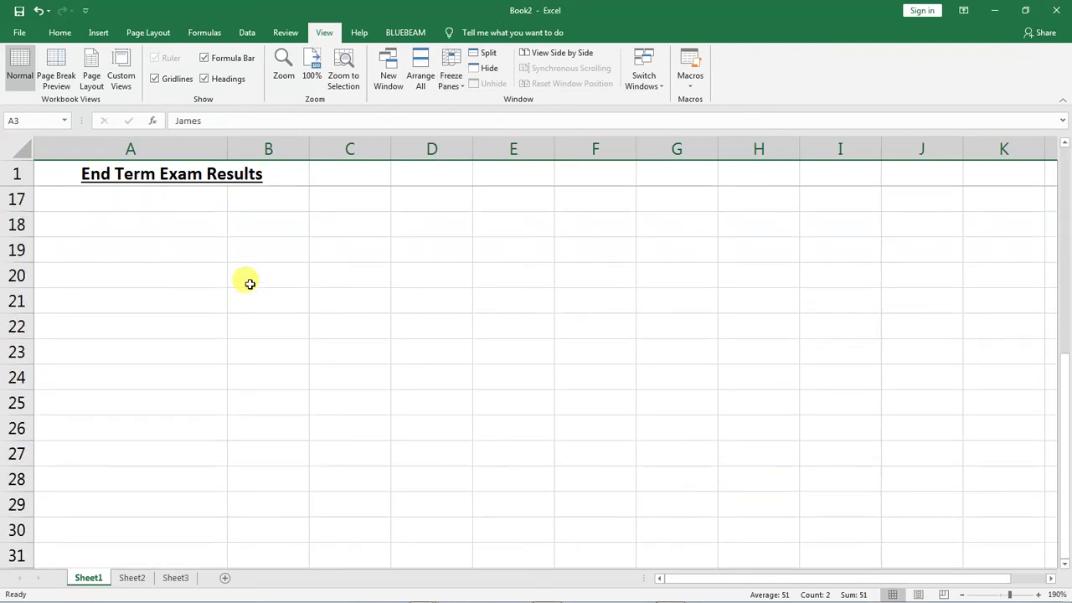
Examine which heading rows stay fixed when moving down past the results table and back with the top row frozen
{"action": "scroll", "coordinate": [250, 284], "scroll_direction": "up", "scroll_amount": 2}
{"action": "scroll", "coordinate": [250, 284], "scroll_direction": "up", "scroll_amount": 3}
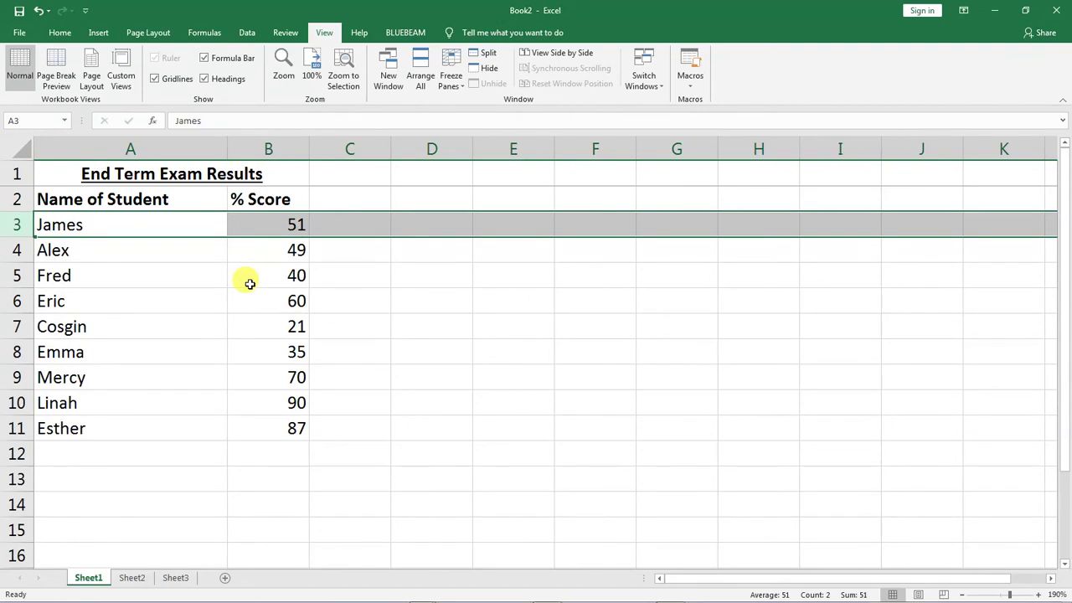
{"action": "scroll", "coordinate": [250, 284], "scroll_direction": "down", "scroll_amount": 12}
{"action": "scroll", "coordinate": [250, 284], "scroll_direction": "up", "scroll_amount": 6}
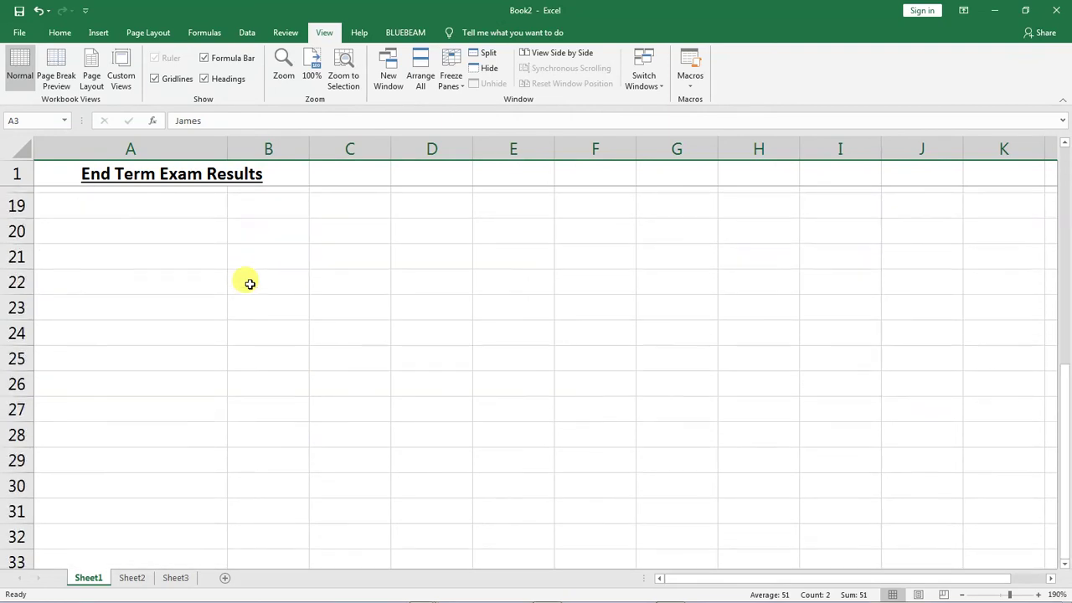
{"action": "scroll", "coordinate": [249, 284], "scroll_direction": "up", "scroll_amount": 6}
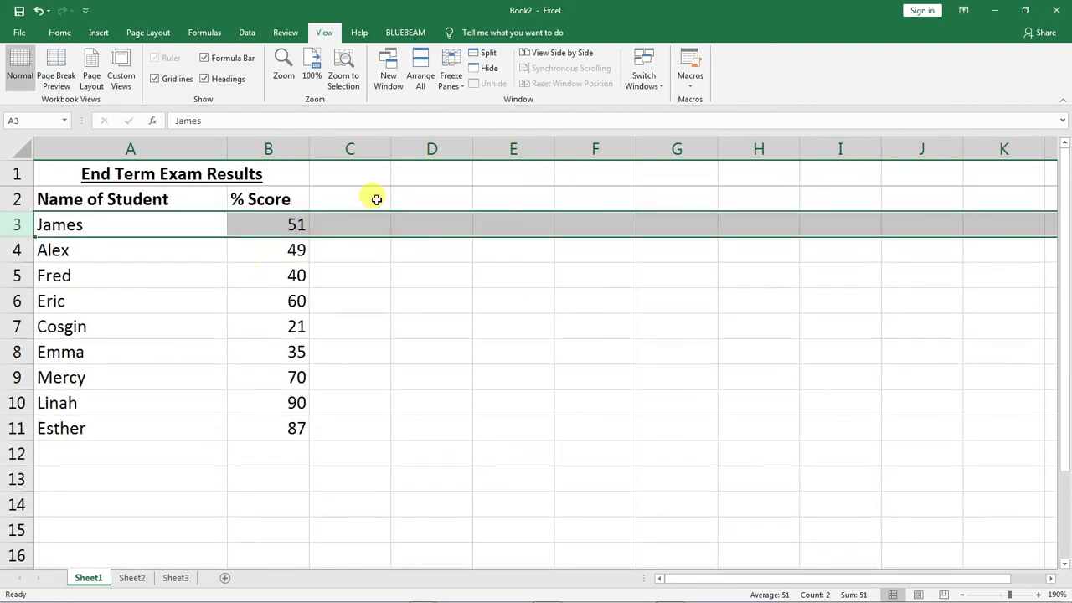
Unfreeze the top row and apply Freeze Panes at row 3 to keep rows 1 and 2 fixed
{"action": "left_click", "coordinate": [17, 174]}
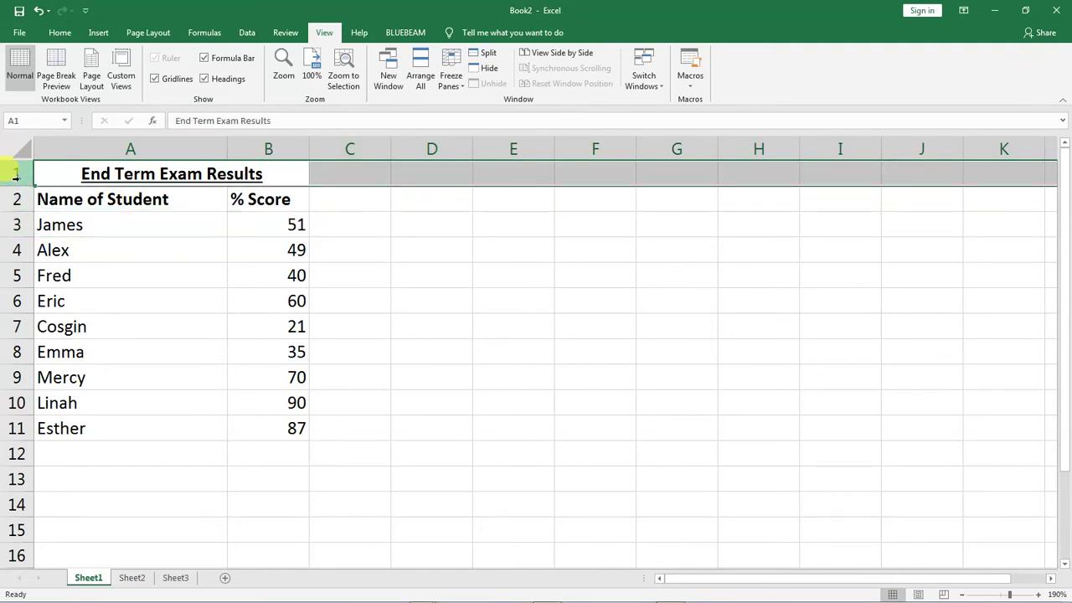
{"action": "left_click_drag", "start_coordinate": [10, 172], "coordinate": [14, 199]}
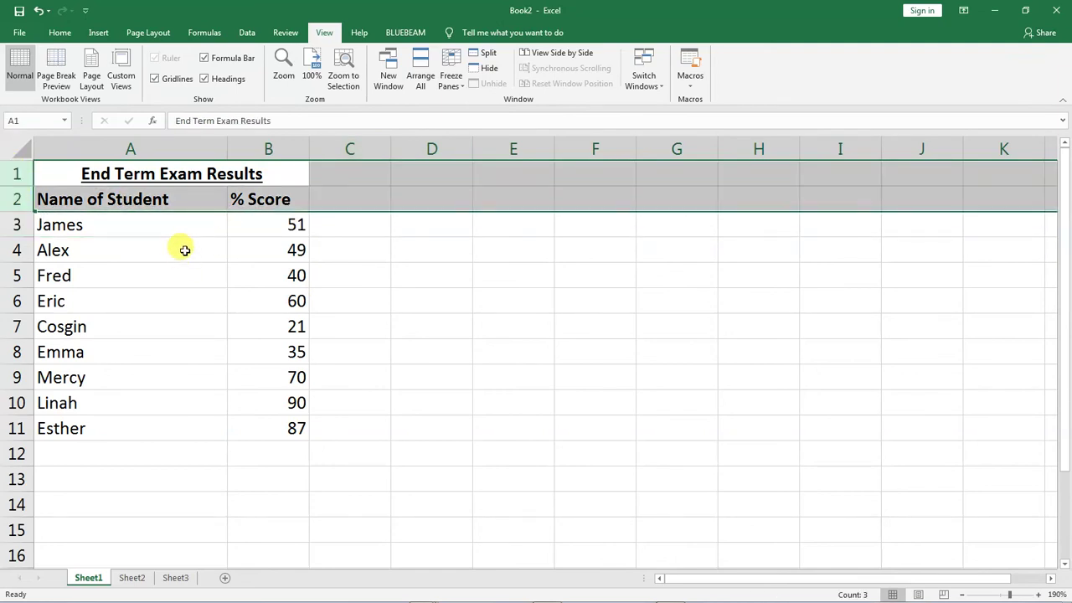
{"action": "left_click", "coordinate": [162, 270]}
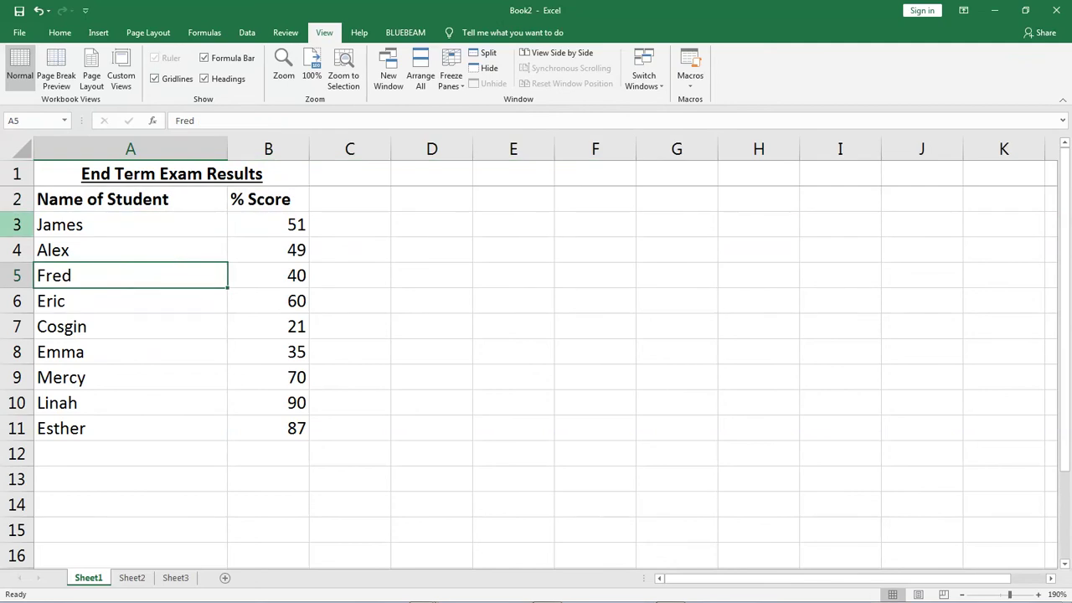
{"action": "left_click", "coordinate": [10, 224]}
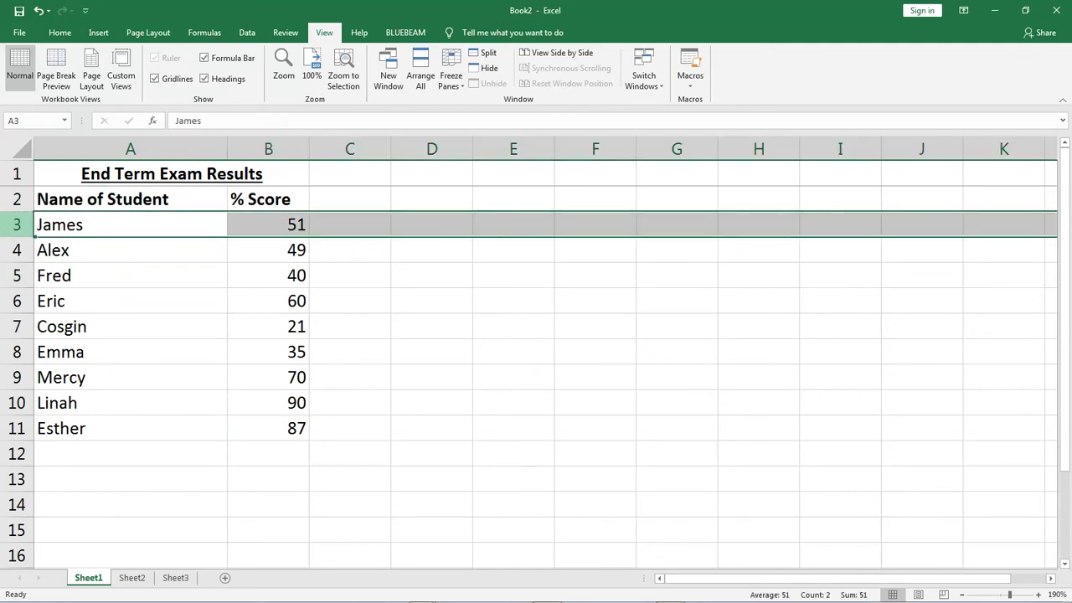
{"action": "left_click", "coordinate": [460, 72]}
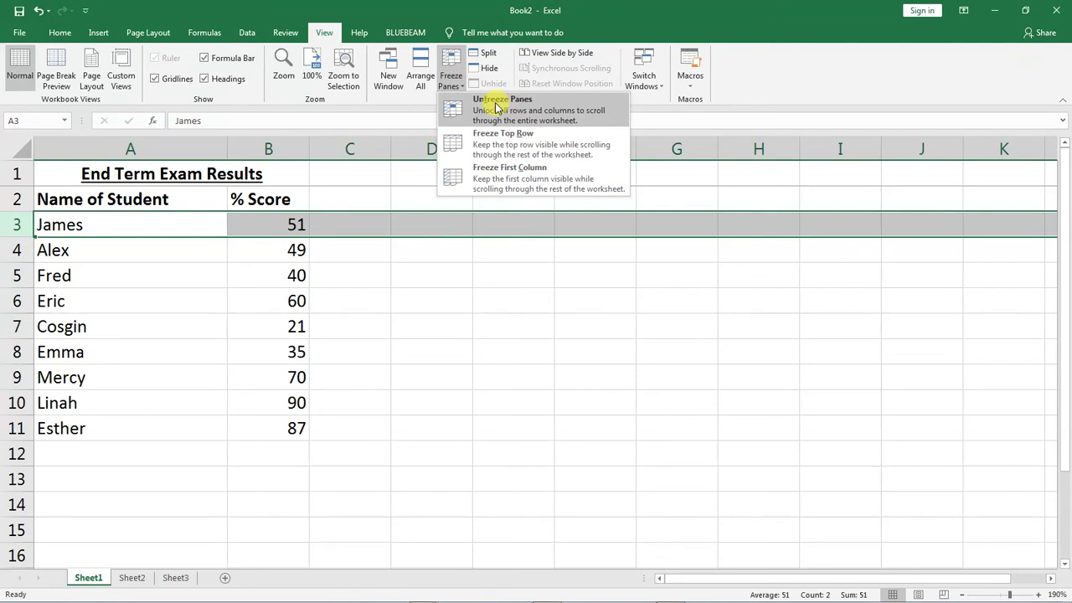
{"action": "left_click", "coordinate": [497, 107]}
{"action": "left_click", "coordinate": [450, 74]}
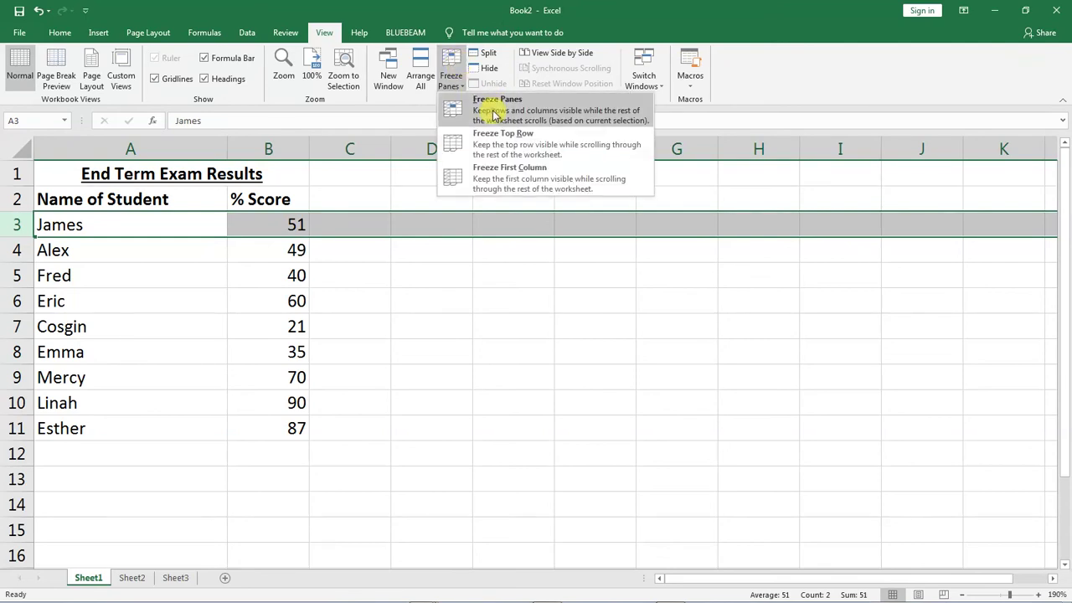
{"action": "left_click", "coordinate": [494, 113]}
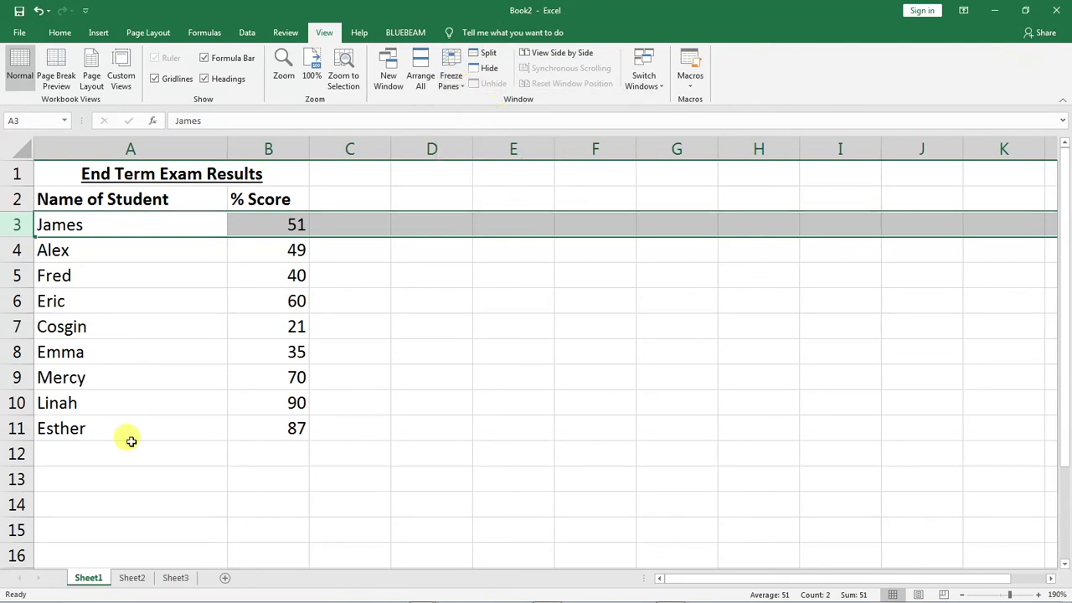
Check the frozen title and column header rows while moving several hundred rows down the sheet and back to the table
{"action": "left_click", "coordinate": [201, 340]}
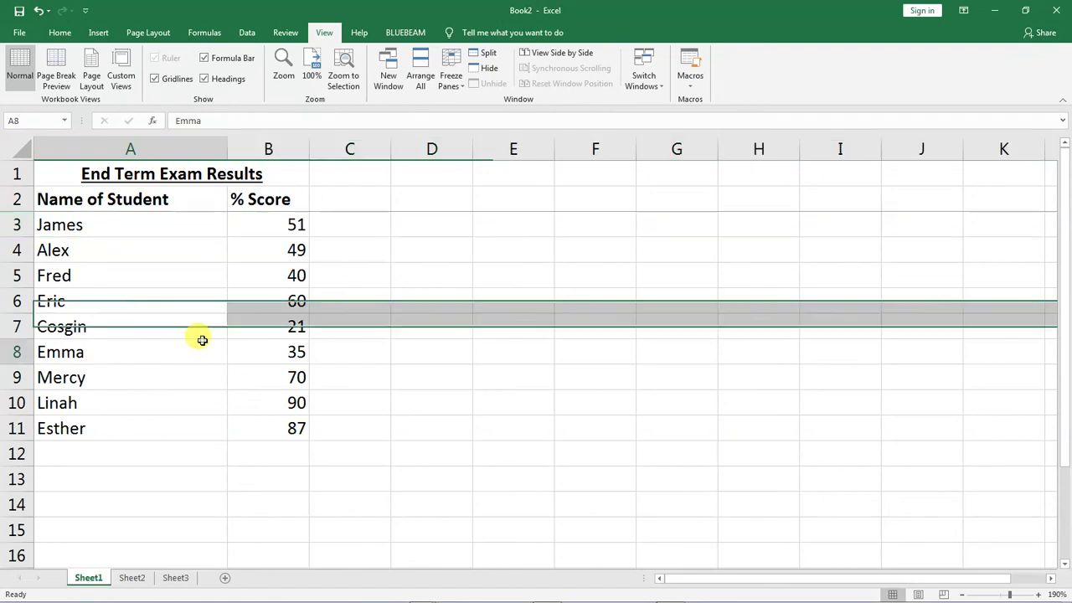
{"action": "scroll", "coordinate": [206, 313], "scroll_direction": "down", "scroll_amount": 20}
{"action": "scroll", "coordinate": [206, 315], "scroll_direction": "down", "scroll_amount": 5}
{"action": "left_click", "coordinate": [66, 172]}
{"action": "left_click", "coordinate": [75, 199]}
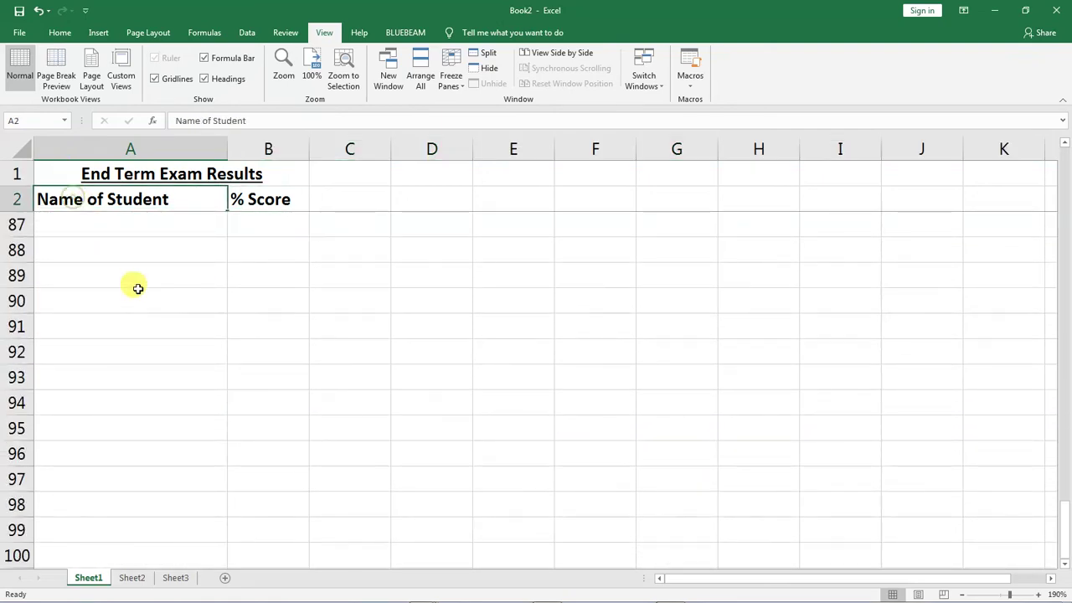
{"action": "scroll", "coordinate": [160, 311], "scroll_direction": "down", "scroll_amount": 19}
{"action": "scroll", "coordinate": [167, 314], "scroll_direction": "down", "scroll_amount": 20}
{"action": "scroll", "coordinate": [168, 314], "scroll_direction": "down", "scroll_amount": 20}
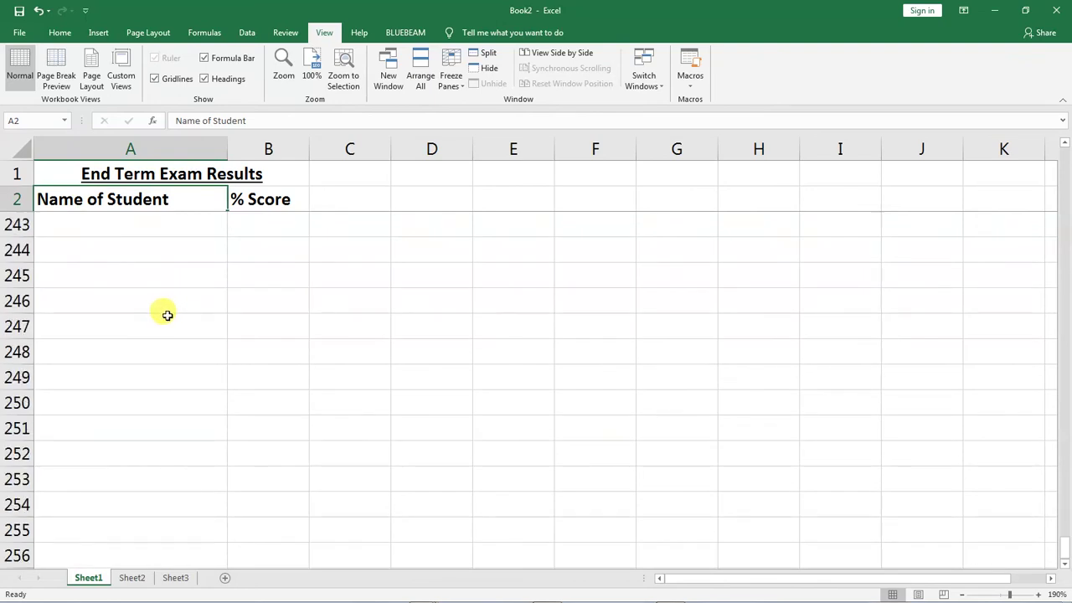
{"action": "scroll", "coordinate": [168, 315], "scroll_direction": "down", "scroll_amount": 16}
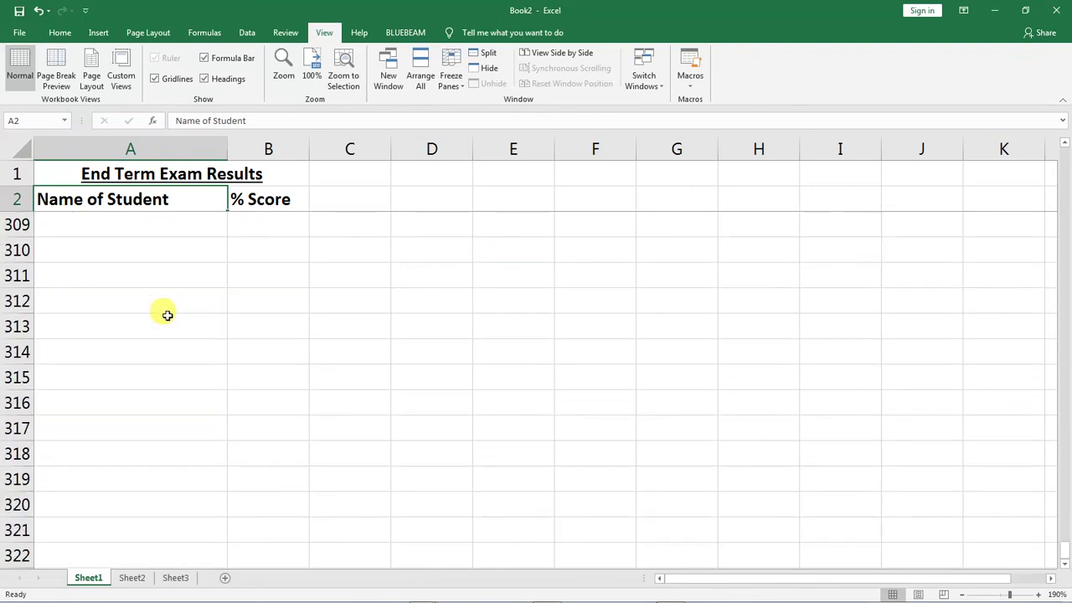
{"action": "scroll", "coordinate": [167, 315], "scroll_direction": "down", "scroll_amount": 20}
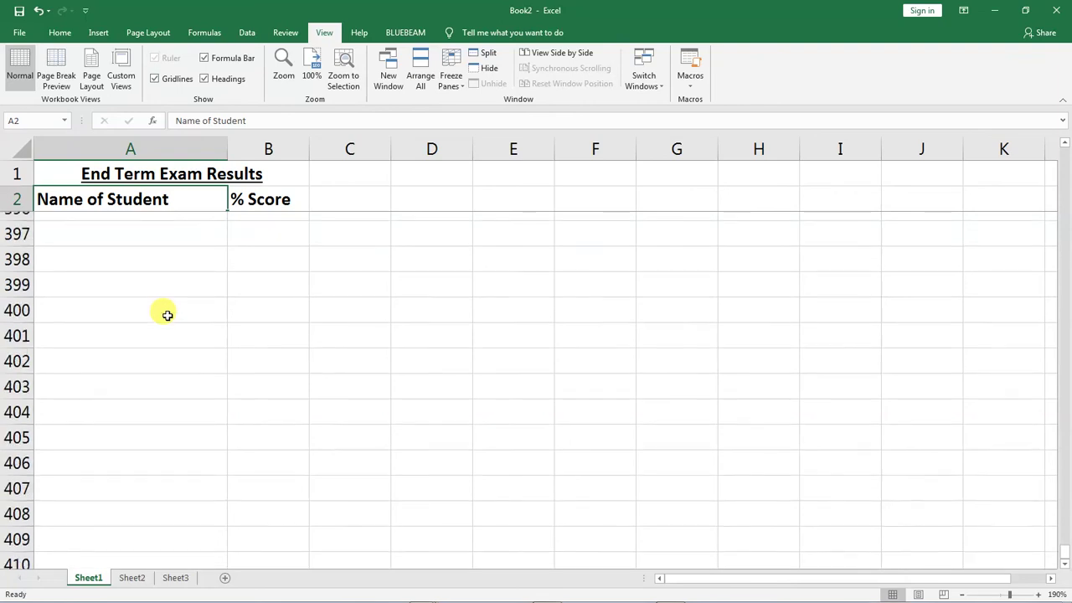
{"action": "scroll", "coordinate": [167, 316], "scroll_direction": "down", "scroll_amount": 7}
{"action": "scroll", "coordinate": [168, 316], "scroll_direction": "down", "scroll_amount": 7}
{"action": "scroll", "coordinate": [167, 316], "scroll_direction": "down", "scroll_amount": 20}
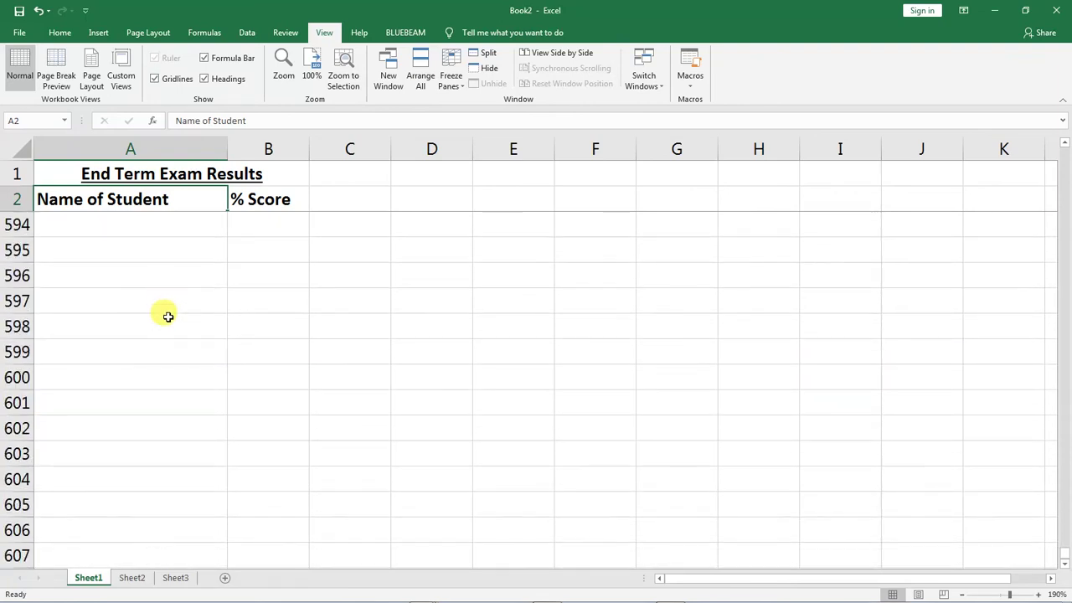
{"action": "scroll", "coordinate": [167, 316], "scroll_direction": "down", "scroll_amount": 20}
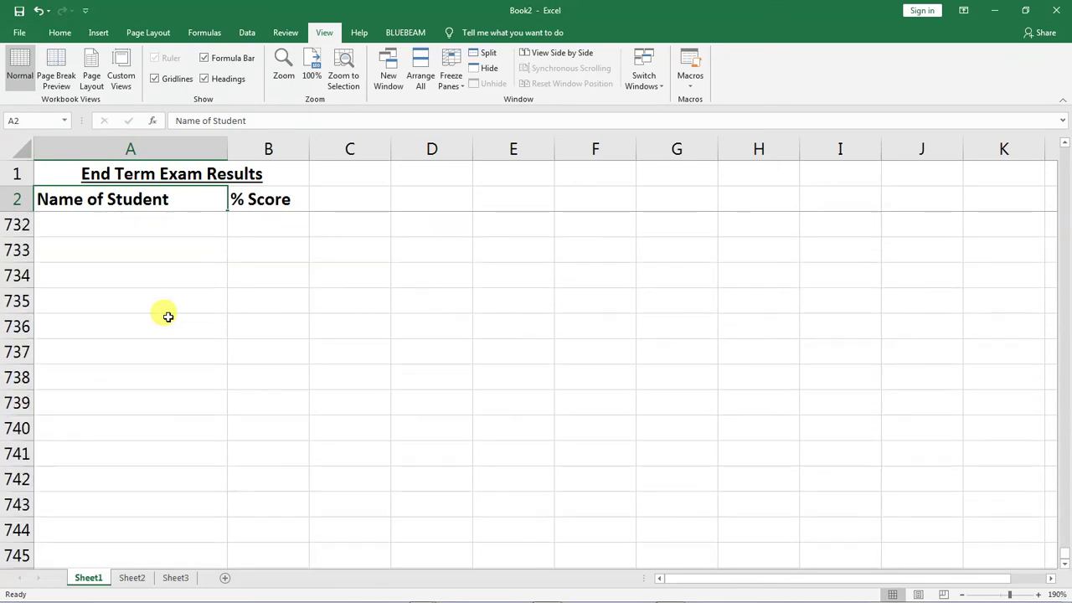
{"action": "scroll", "coordinate": [167, 316], "scroll_direction": "up", "scroll_amount": 12}
{"action": "scroll", "coordinate": [168, 316], "scroll_direction": "up", "scroll_amount": 16}
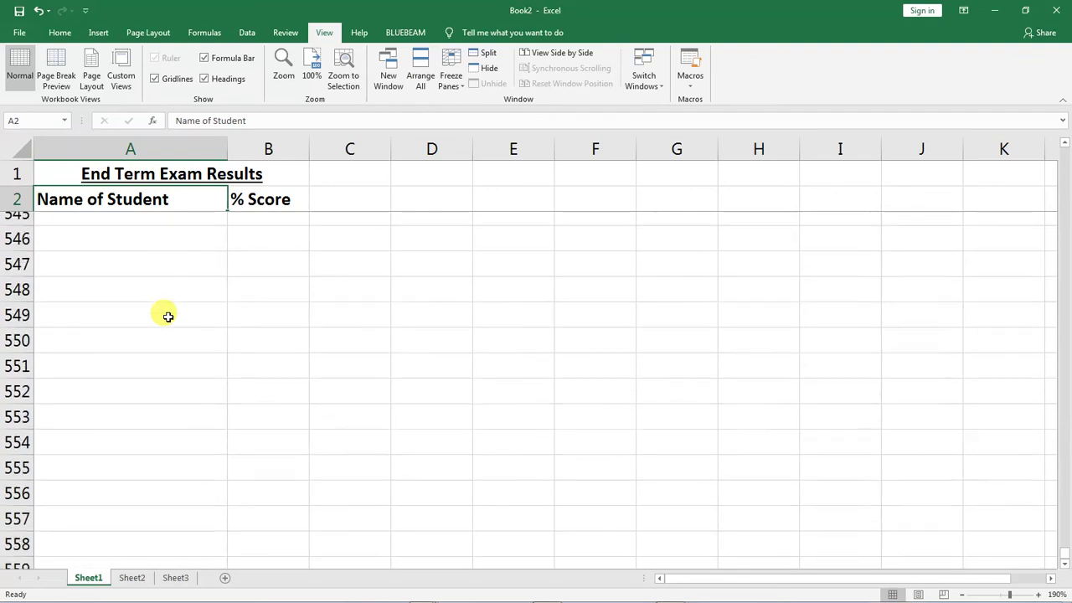
{"action": "scroll", "coordinate": [167, 316], "scroll_direction": "up", "scroll_amount": 20}
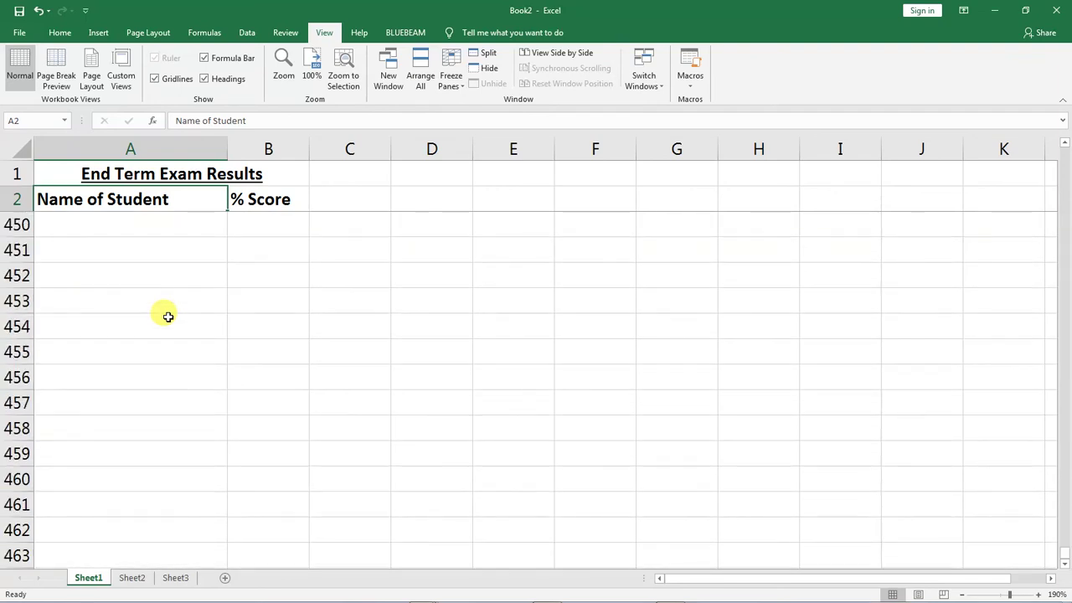
{"action": "scroll", "coordinate": [168, 317], "scroll_direction": "up", "scroll_amount": 20}
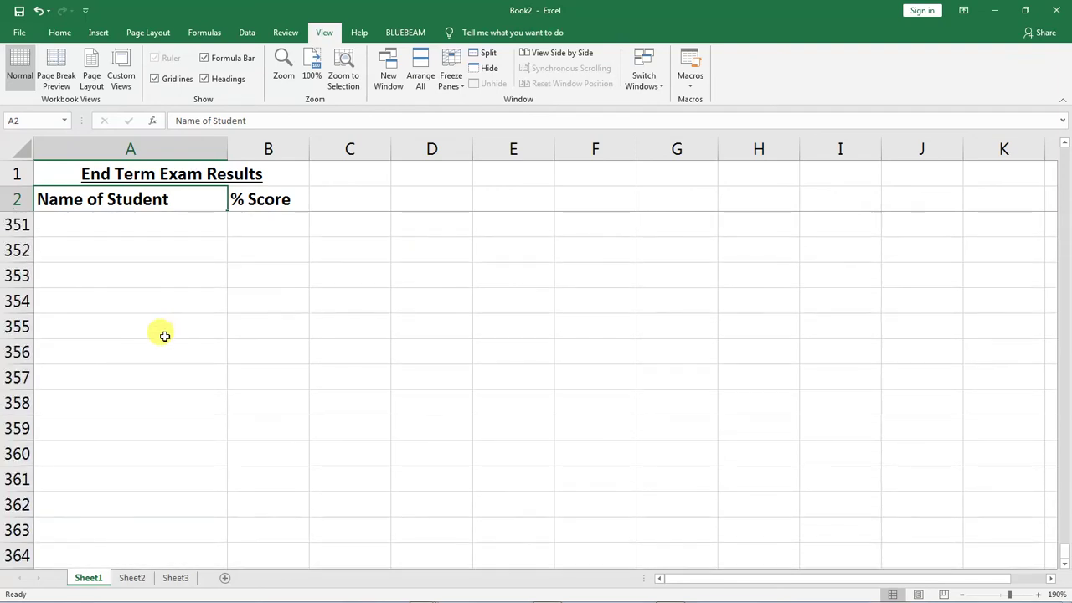
{"action": "scroll", "coordinate": [164, 336], "scroll_direction": "up", "scroll_amount": 20}
{"action": "scroll", "coordinate": [164, 336], "scroll_direction": "up", "scroll_amount": 20}
{"action": "scroll", "coordinate": [165, 336], "scroll_direction": "up", "scroll_amount": 13}
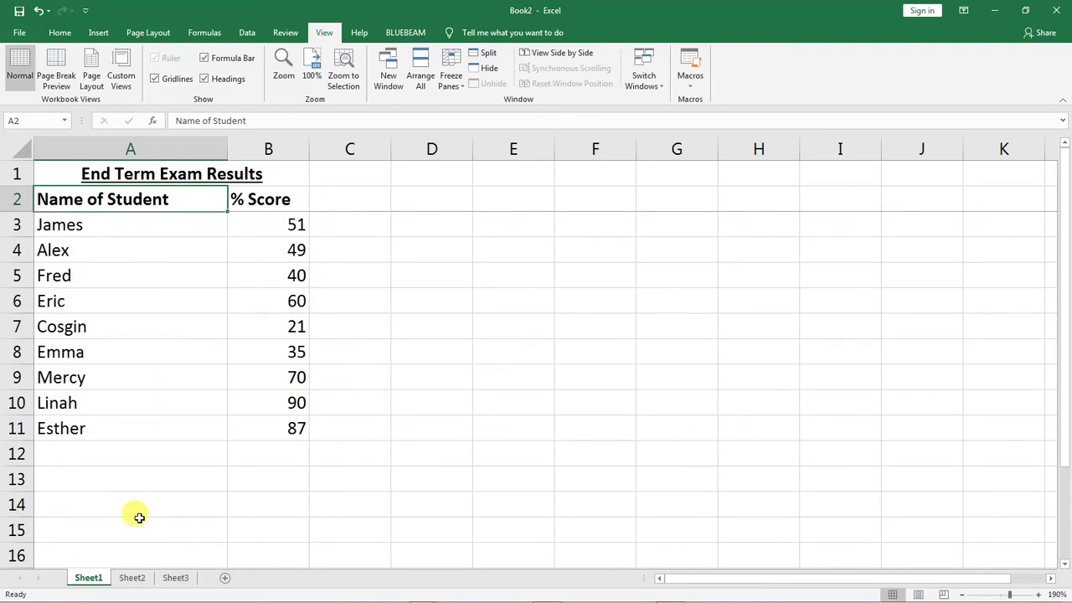
View Sheet2 and Sheet3 of the workbook and return to the results table on Sheet1
{"action": "left_click", "coordinate": [132, 577]}
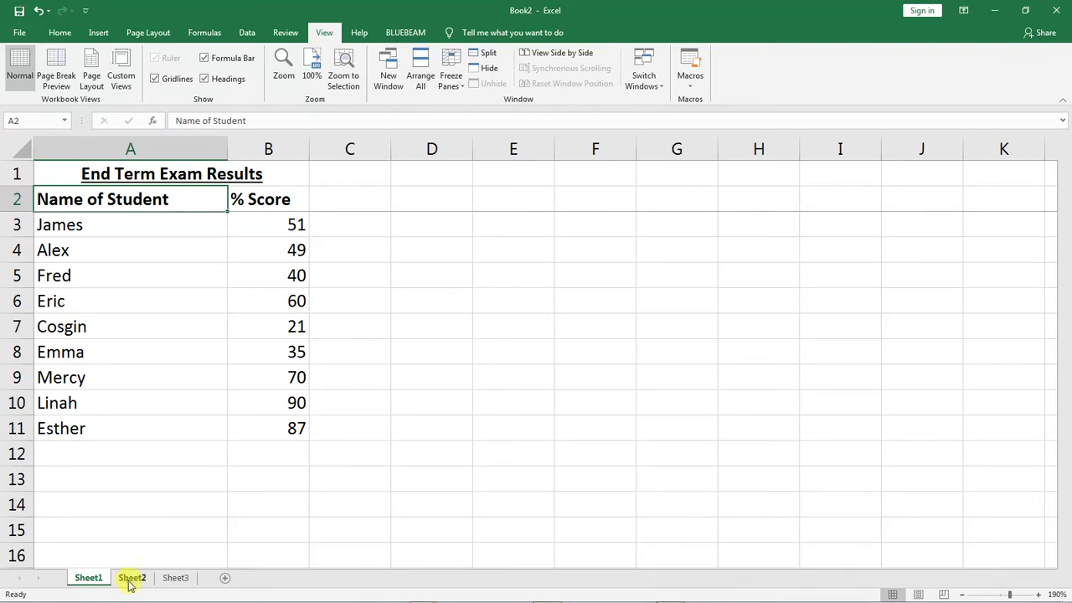
{"action": "left_click", "coordinate": [175, 578]}
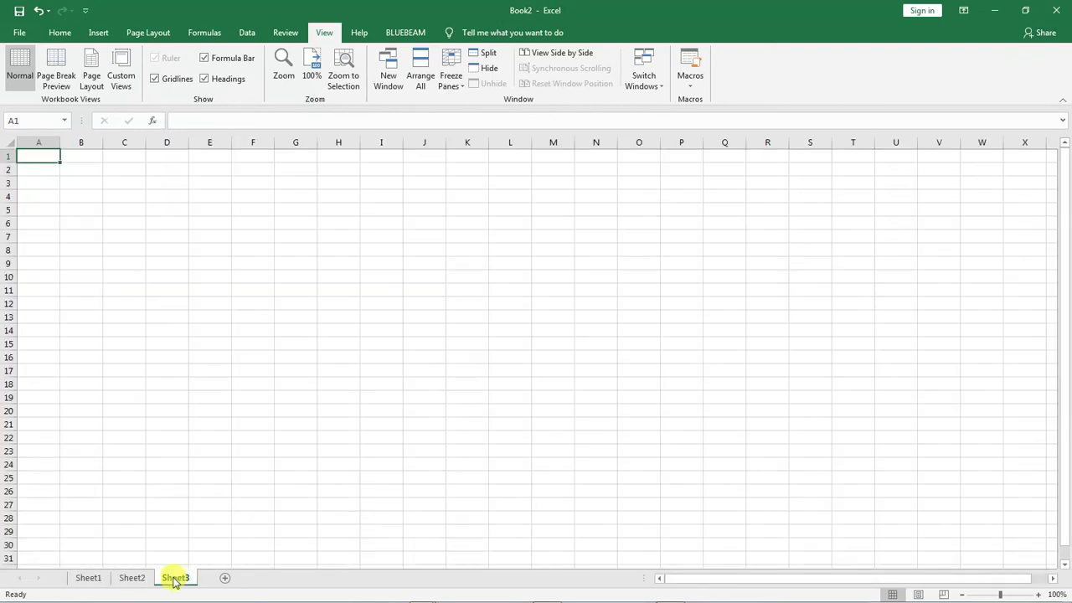
{"action": "left_click", "coordinate": [134, 578]}
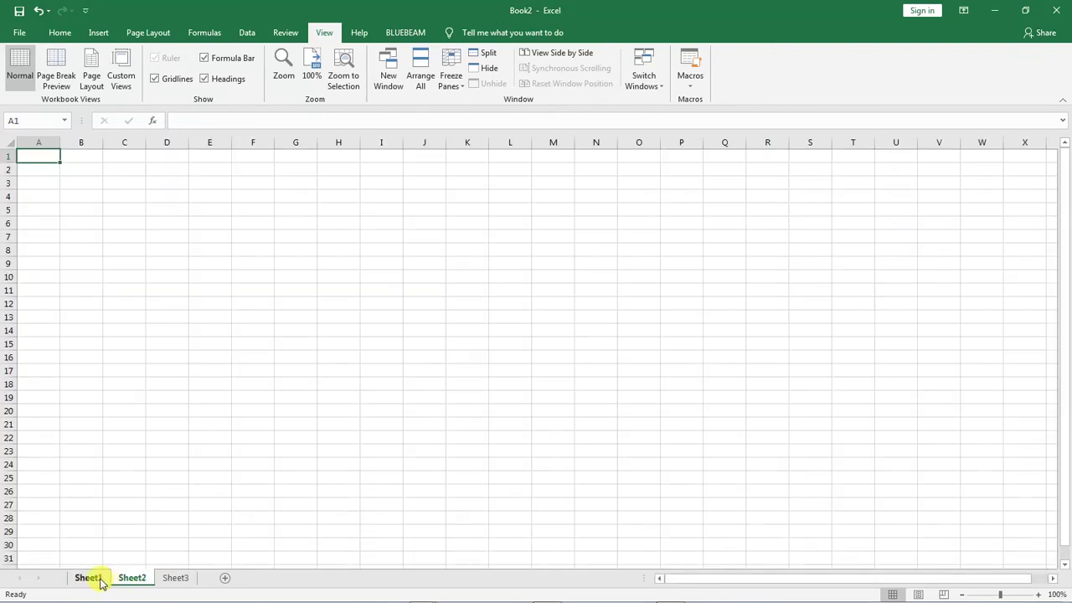
{"action": "left_click", "coordinate": [89, 580]}
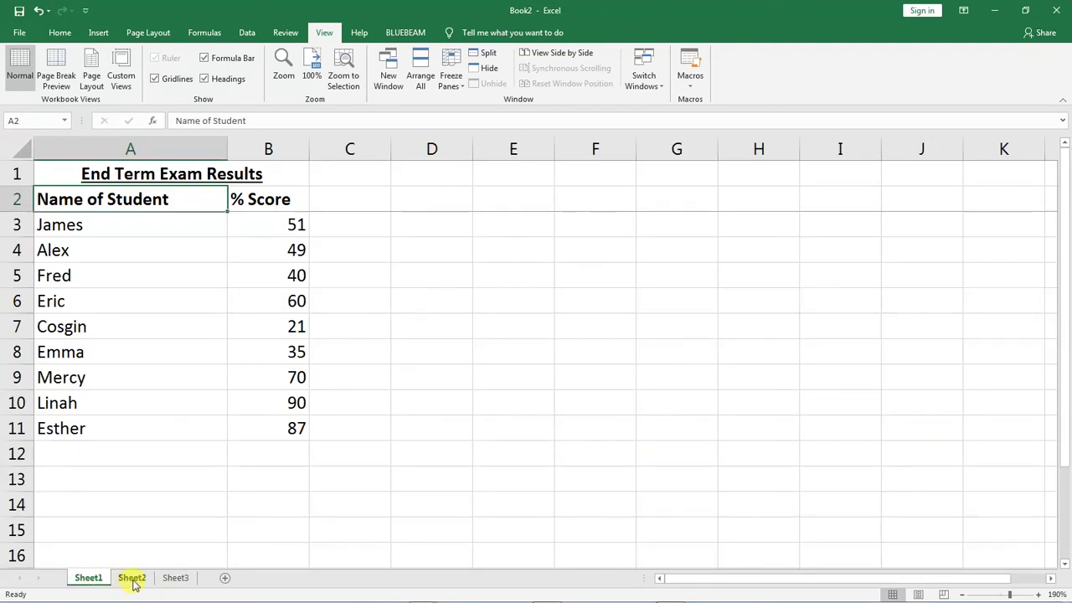
{"action": "left_click", "coordinate": [132, 579]}
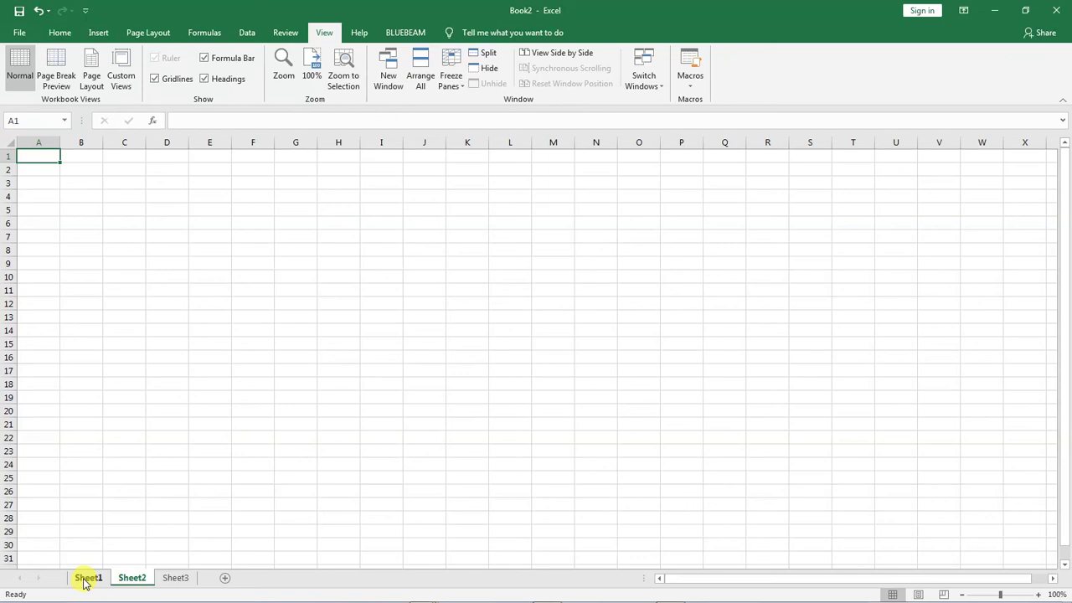
{"action": "left_click", "coordinate": [87, 579]}
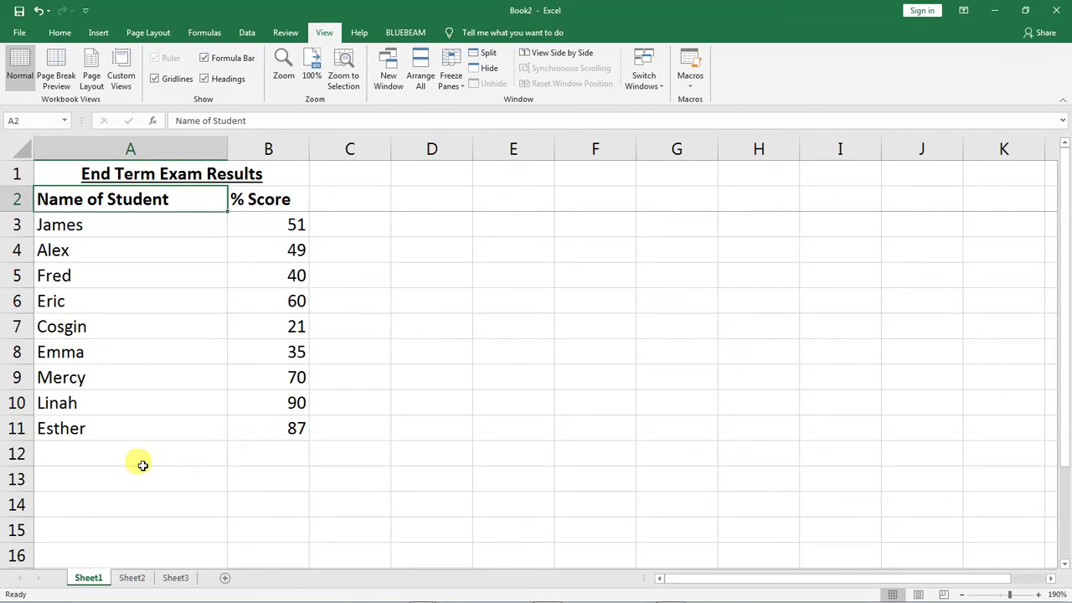
Rename the Sheet1 worksheet as "Test Scores" with the sheet zoom at 200%
{"action": "left_click", "coordinate": [1037, 595]}
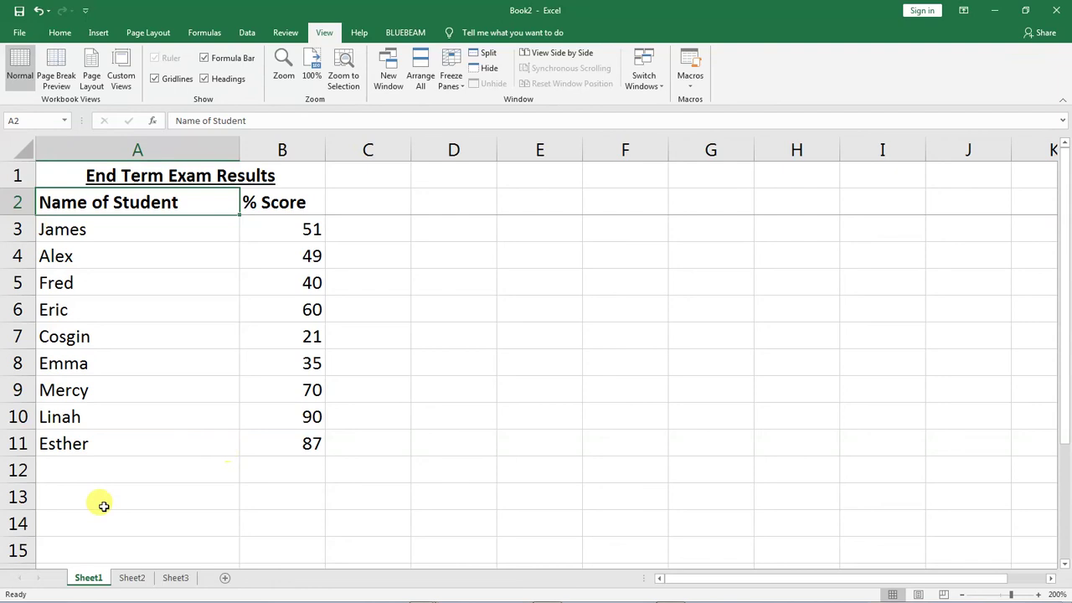
{"action": "right_click", "coordinate": [88, 580]}
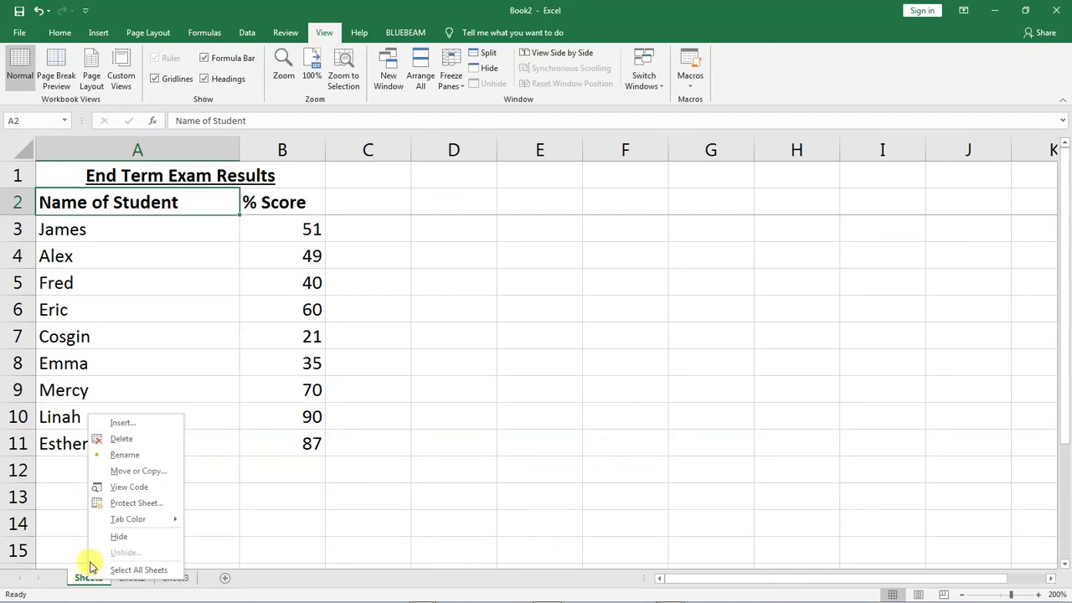
{"action": "left_click", "coordinate": [124, 457]}
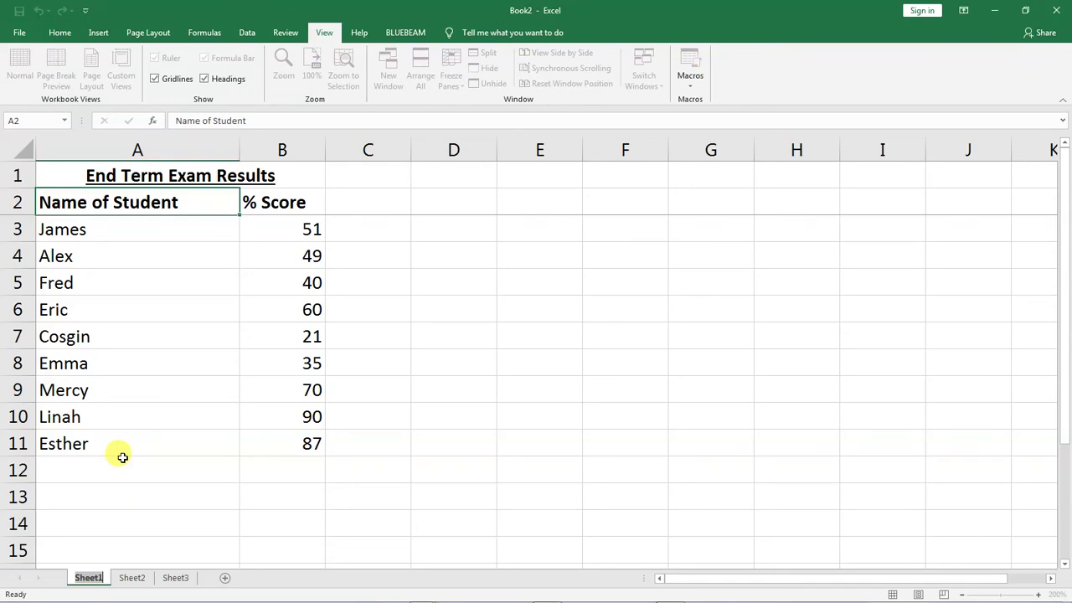
{"action": "type", "text": "Test"}
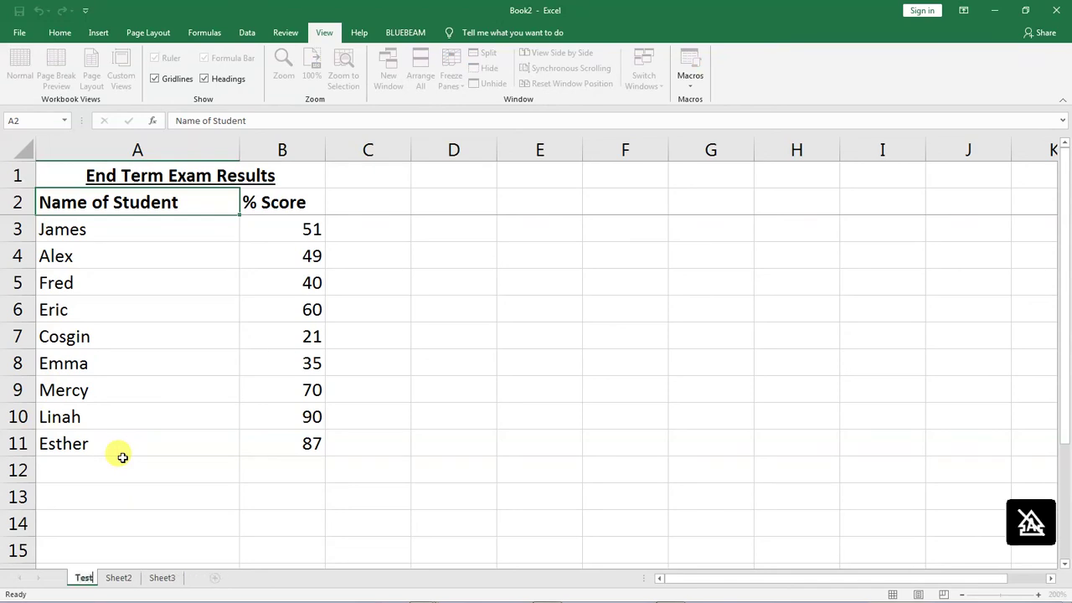
{"action": "type", "text": " Scores"}
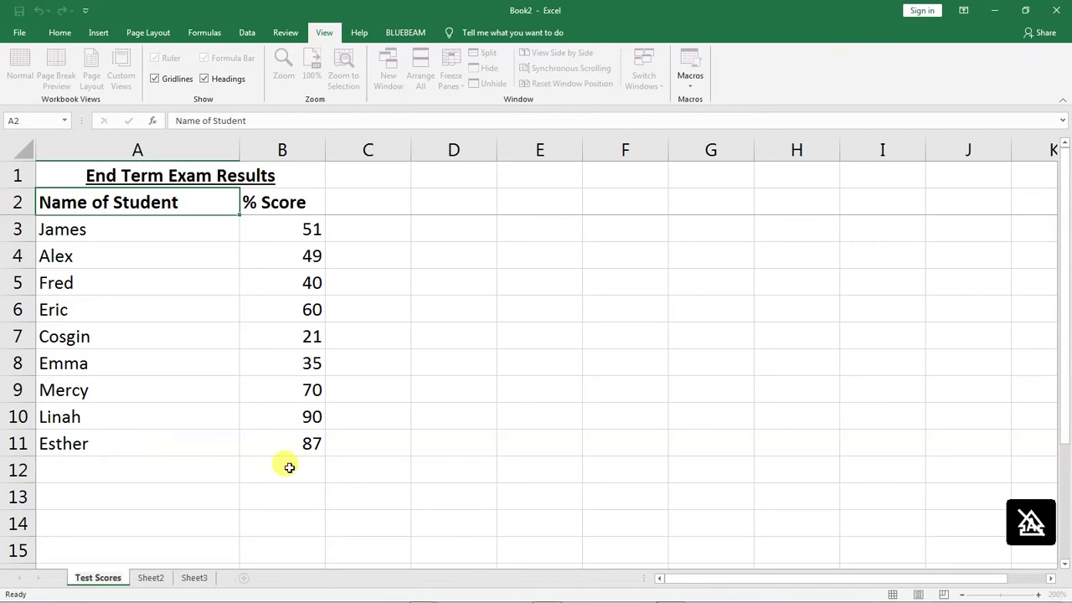
{"action": "left_click", "coordinate": [455, 363]}
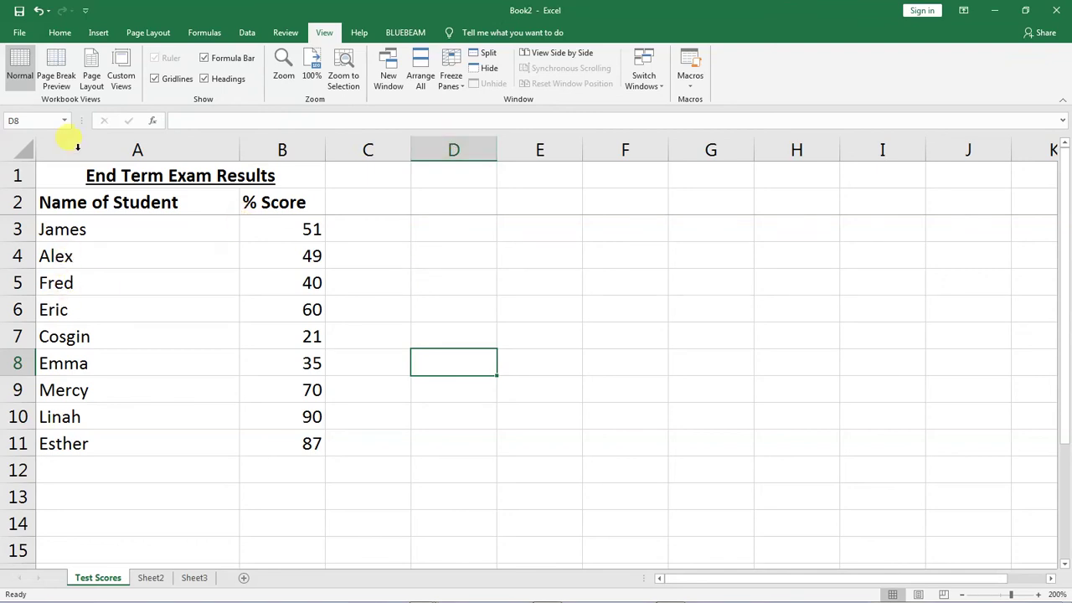
Insert an extra "m" in the middle of the student name in cell A3, keeping the rest of its text
{"action": "left_click", "coordinate": [57, 34]}
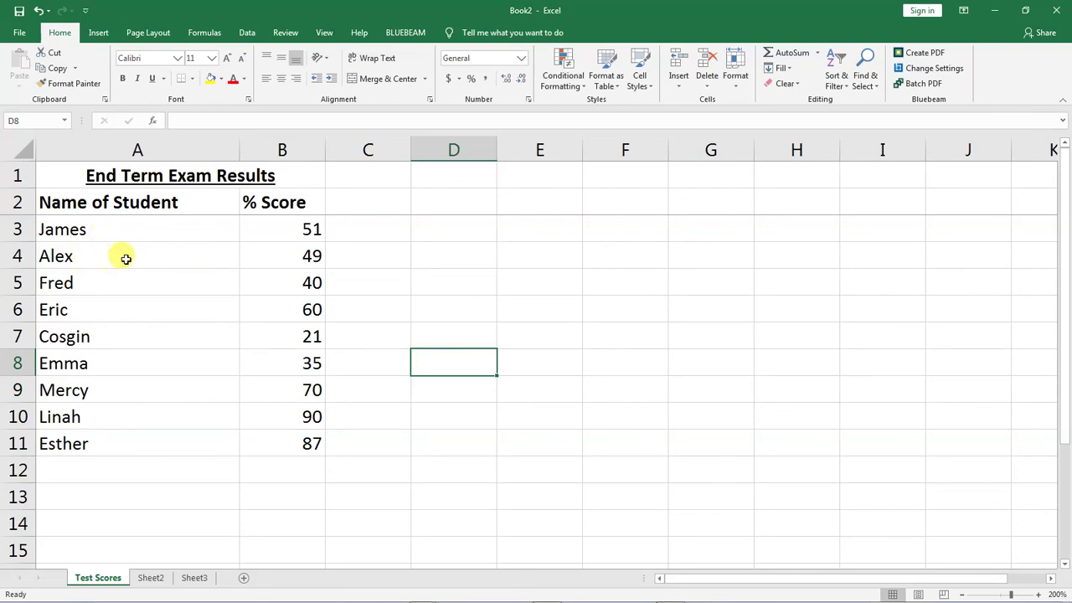
{"action": "left_click", "coordinate": [71, 230]}
{"action": "double_click", "coordinate": [70, 231]}
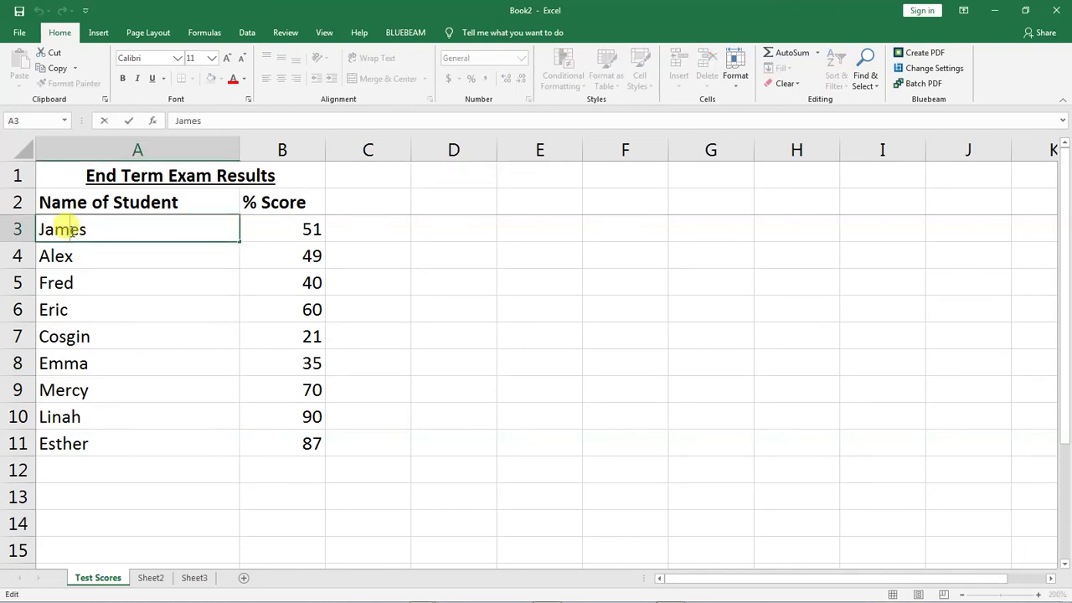
{"action": "type", "text": "m"}
{"action": "key", "text": "Return"}
Start replacing the student name in cell A3 with "test" and discard the entry
{"action": "left_click", "coordinate": [77, 230]}
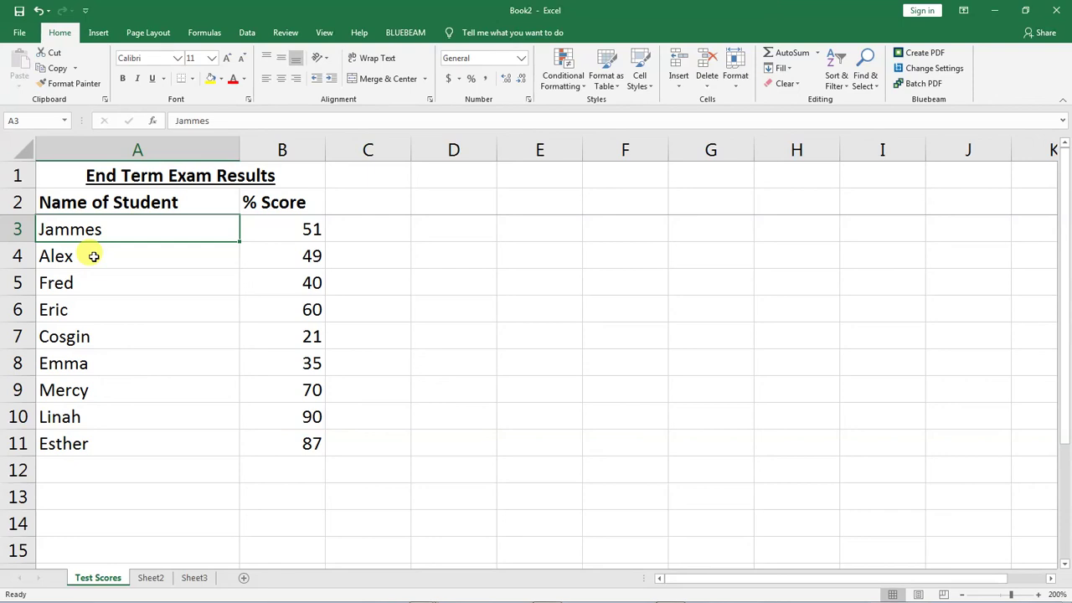
{"action": "left_click", "coordinate": [104, 277]}
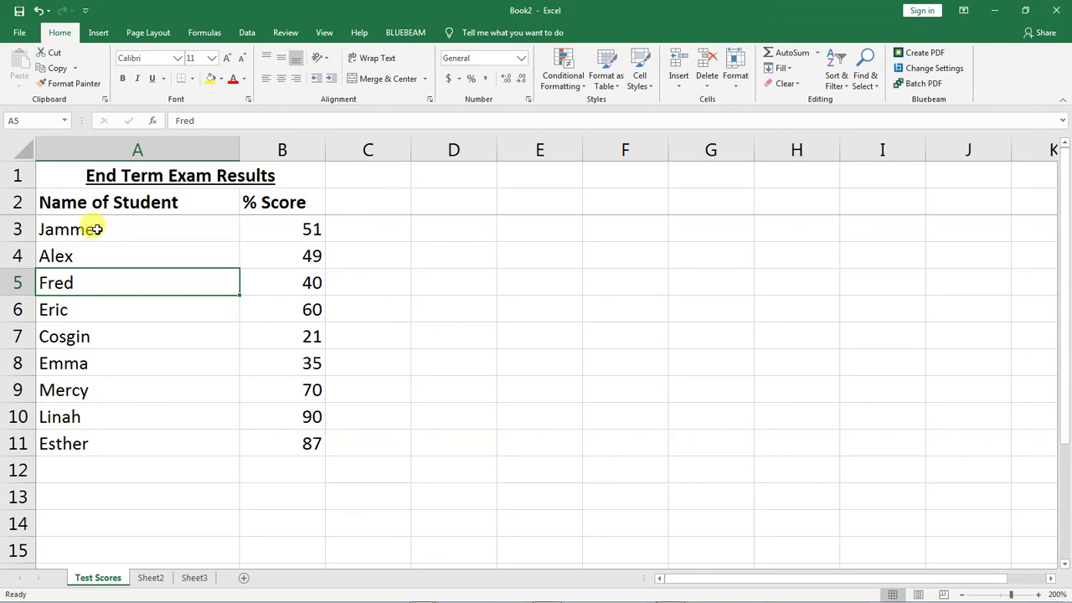
{"action": "left_click", "coordinate": [84, 230]}
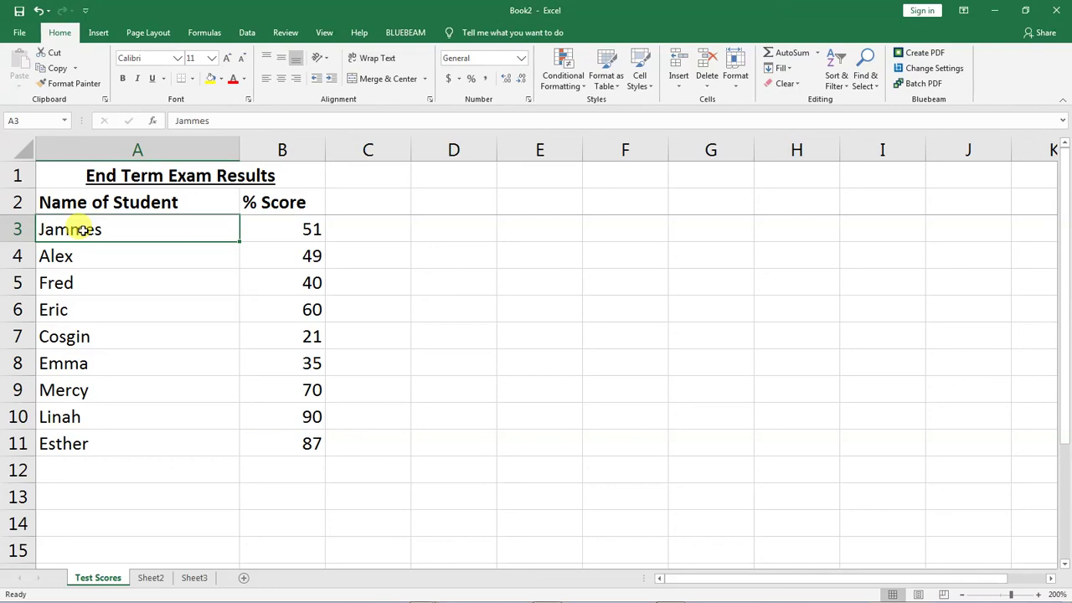
{"action": "type", "text": "test"}
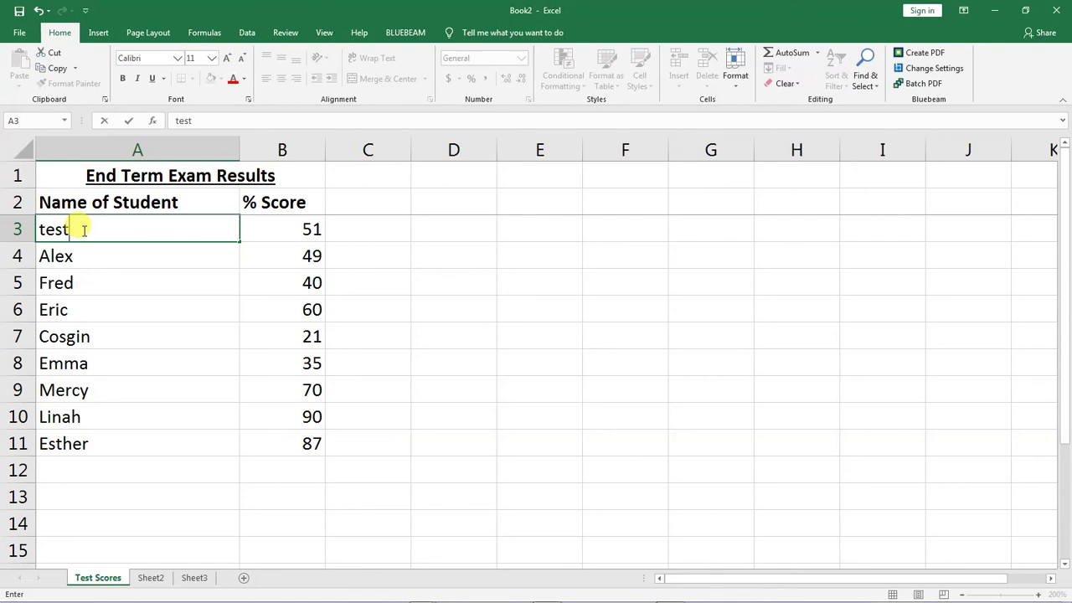
{"action": "key", "text": "Escape"}
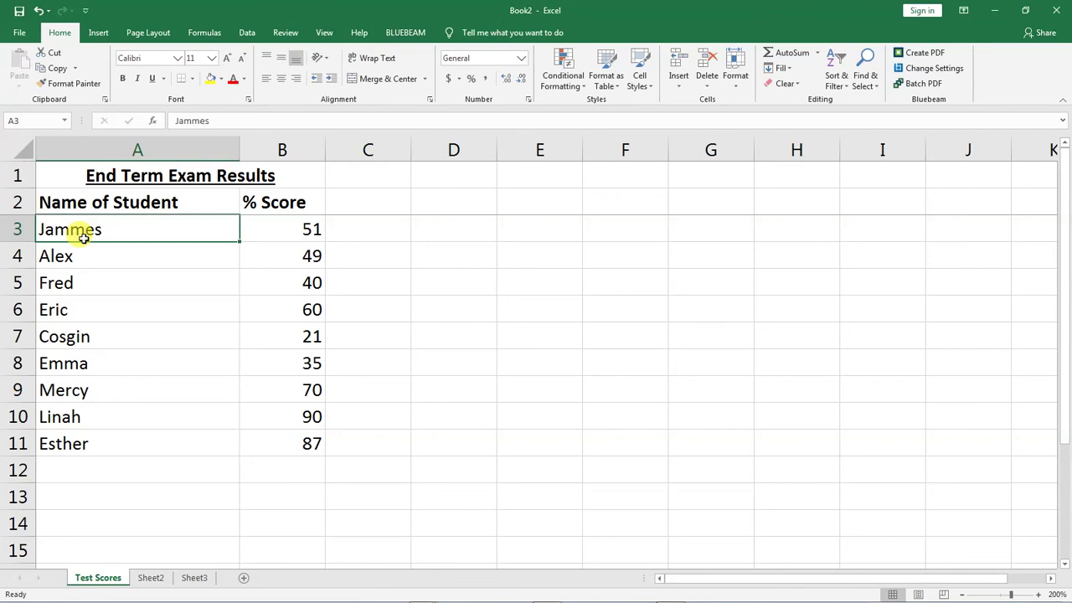
Edit the student name in cell A3 in place and delete the extra "m" from it
{"action": "left_click", "coordinate": [88, 255]}
{"action": "left_click", "coordinate": [88, 228]}
{"action": "double_click", "coordinate": [70, 229]}
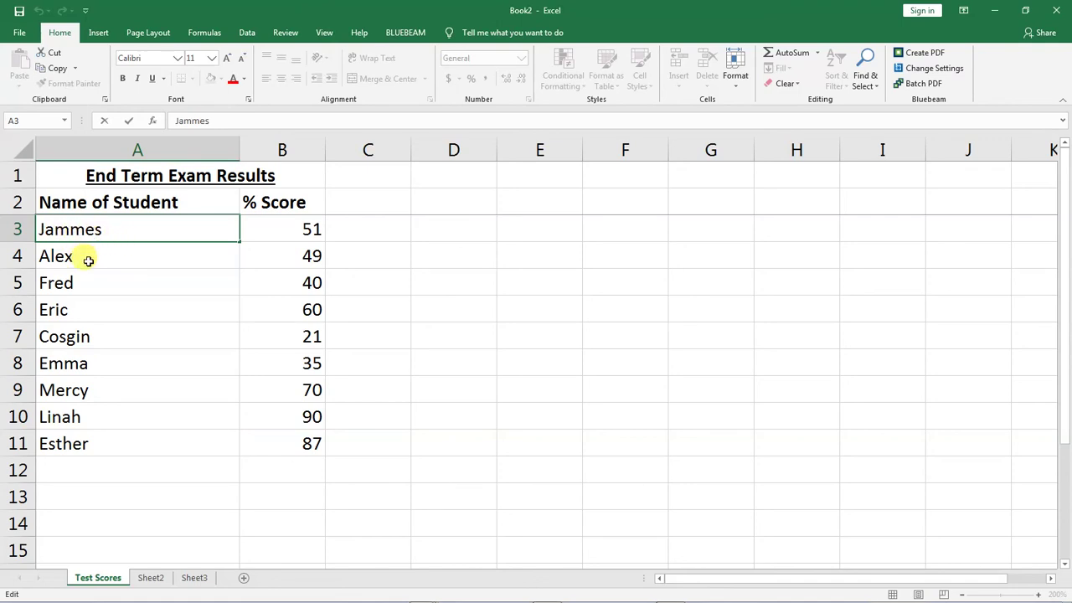
{"action": "key", "text": "Right"}
{"action": "key", "text": "Left"}
{"action": "key", "text": "Left"}
{"action": "key", "text": "Right"}
{"action": "key", "text": "BackSpace"}
{"action": "key", "text": "Return"}
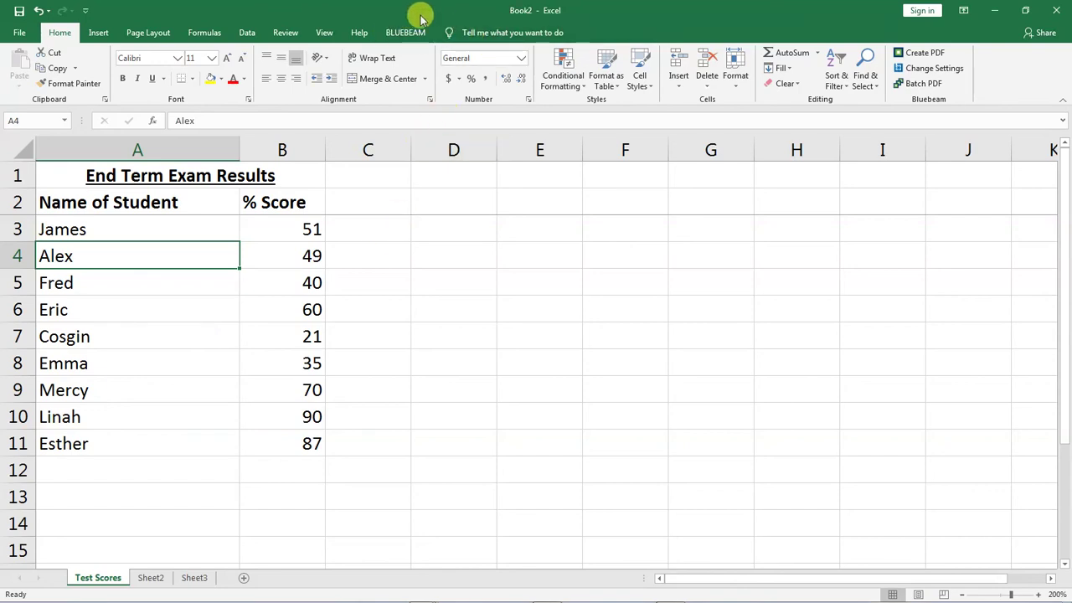
Search Excel's commands for "bold" and apply Bold to the student name in cell A4
{"action": "left_click", "coordinate": [479, 33]}
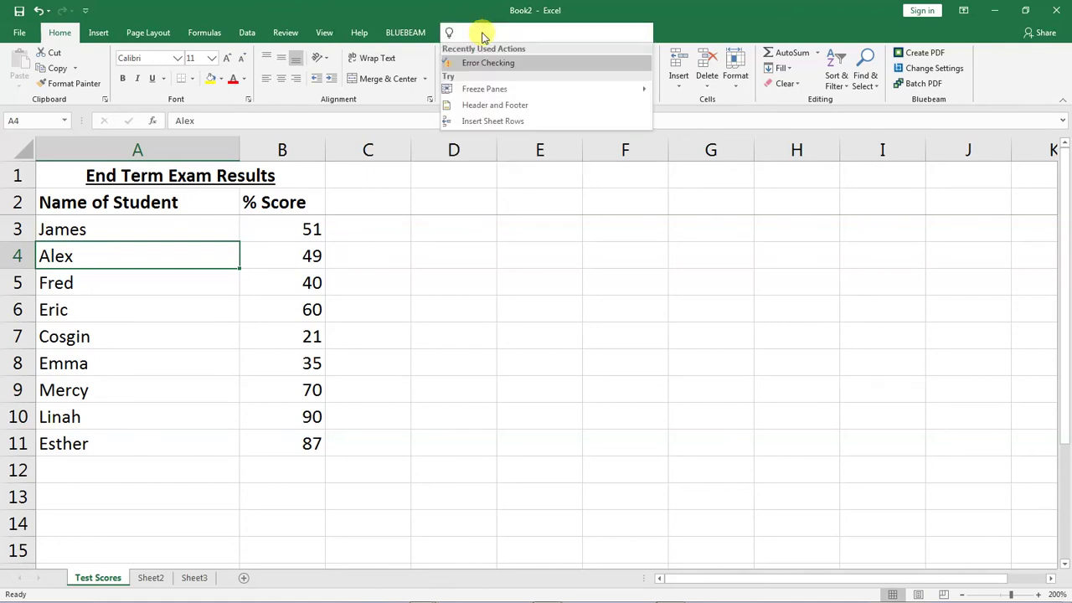
{"action": "type", "text": "bold"}
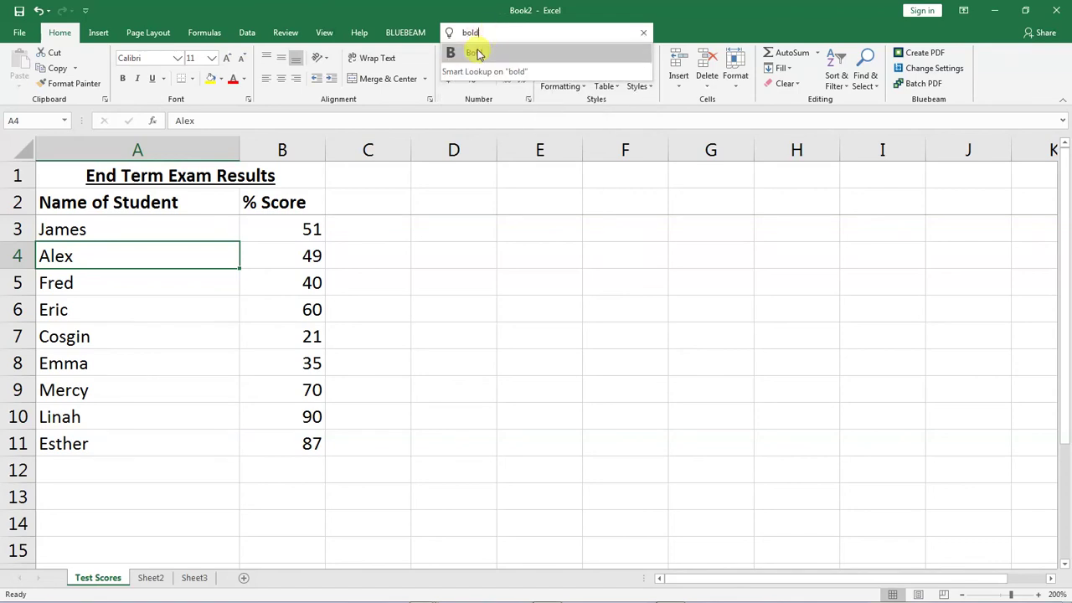
{"action": "left_click", "coordinate": [475, 53]}
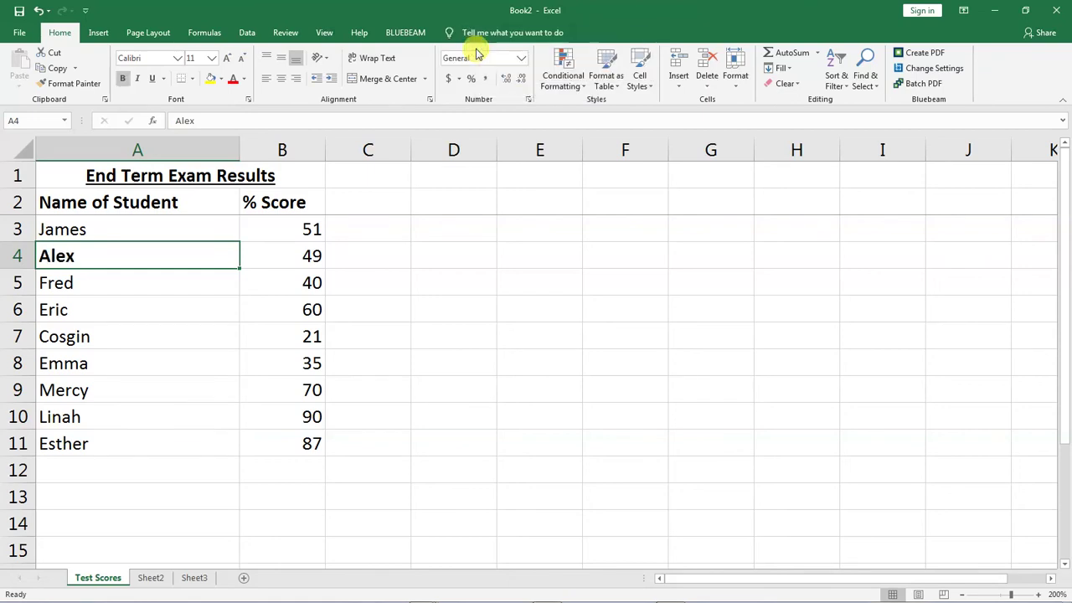
{"action": "left_click", "coordinate": [59, 280]}
{"action": "left_click", "coordinate": [64, 259]}
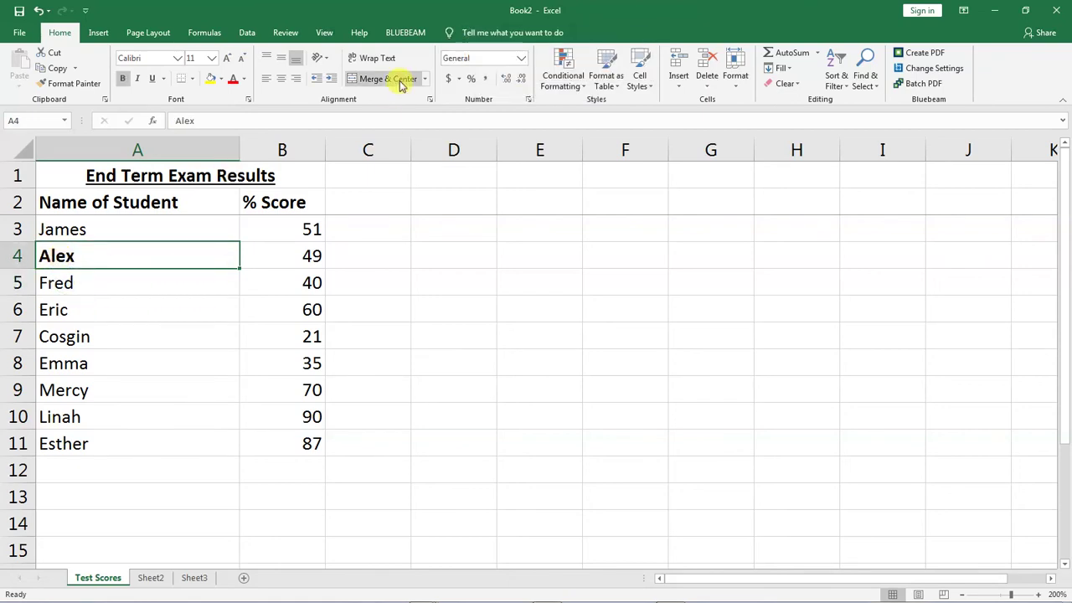